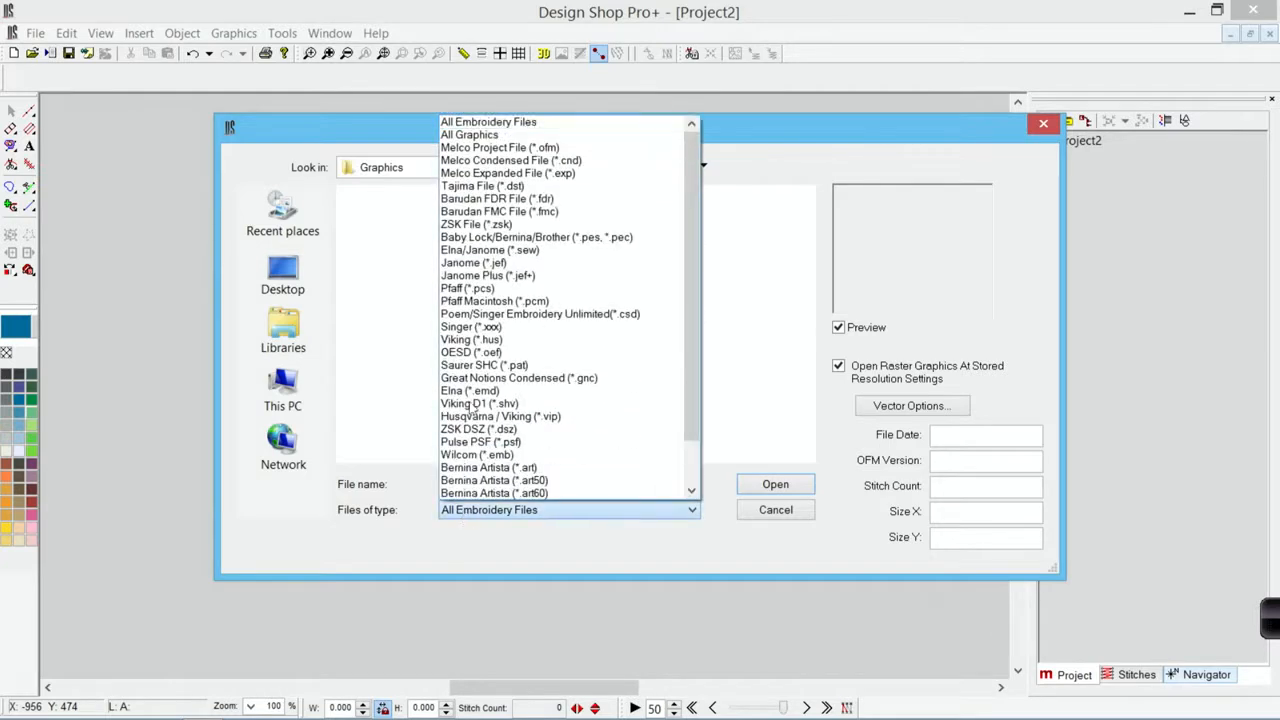
Step: List all graphics files in the Graphics folder and open Fills.bmp as the tracing background
click(457, 134)
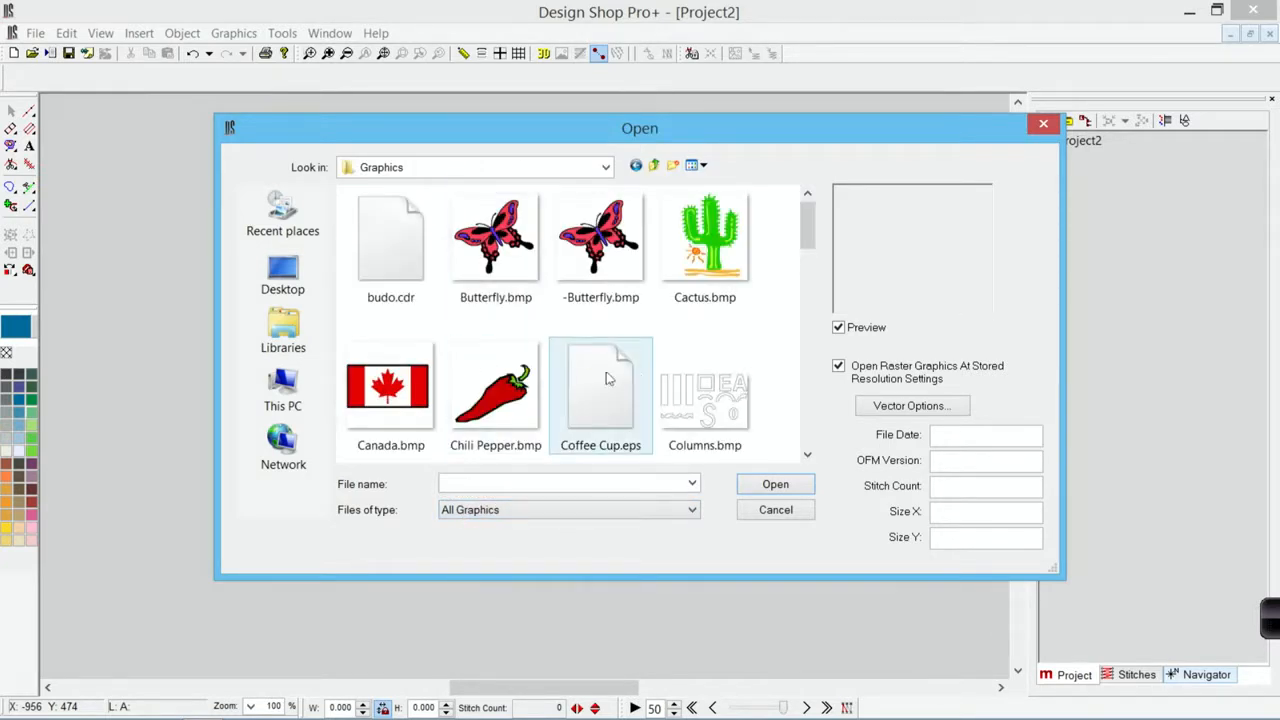
drag(806, 234, 800, 272)
click(620, 373)
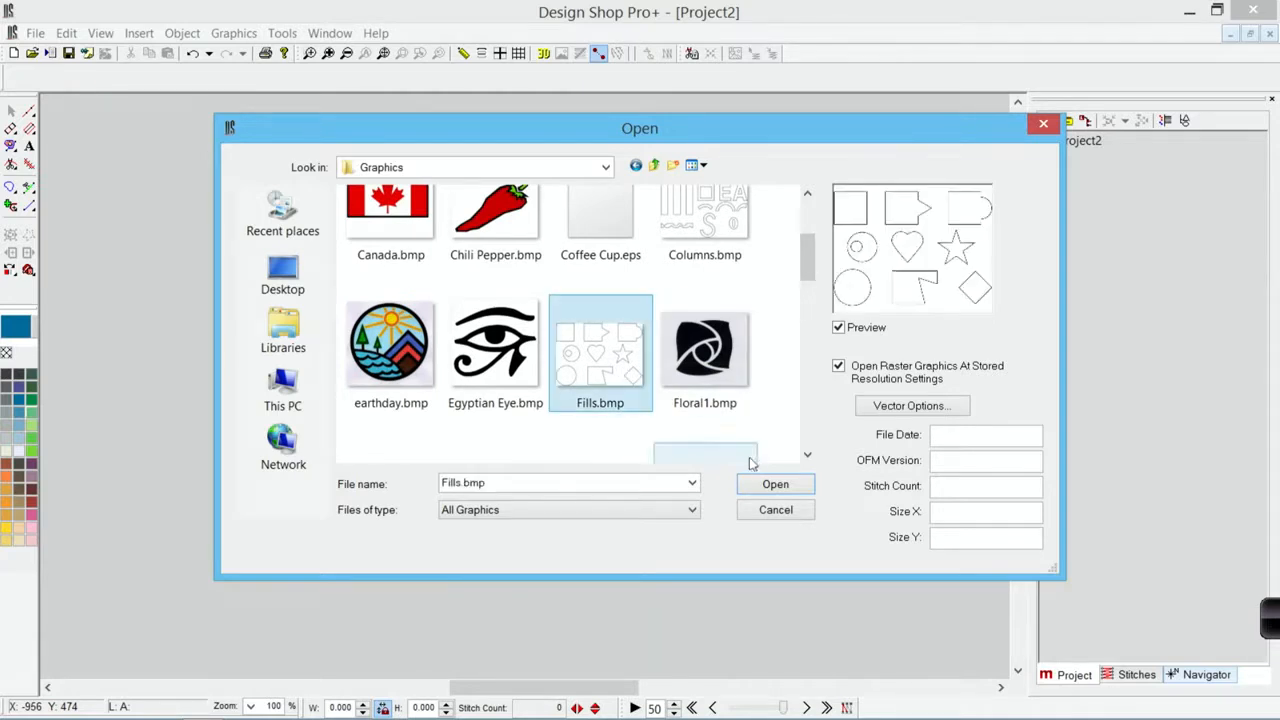
click(778, 485)
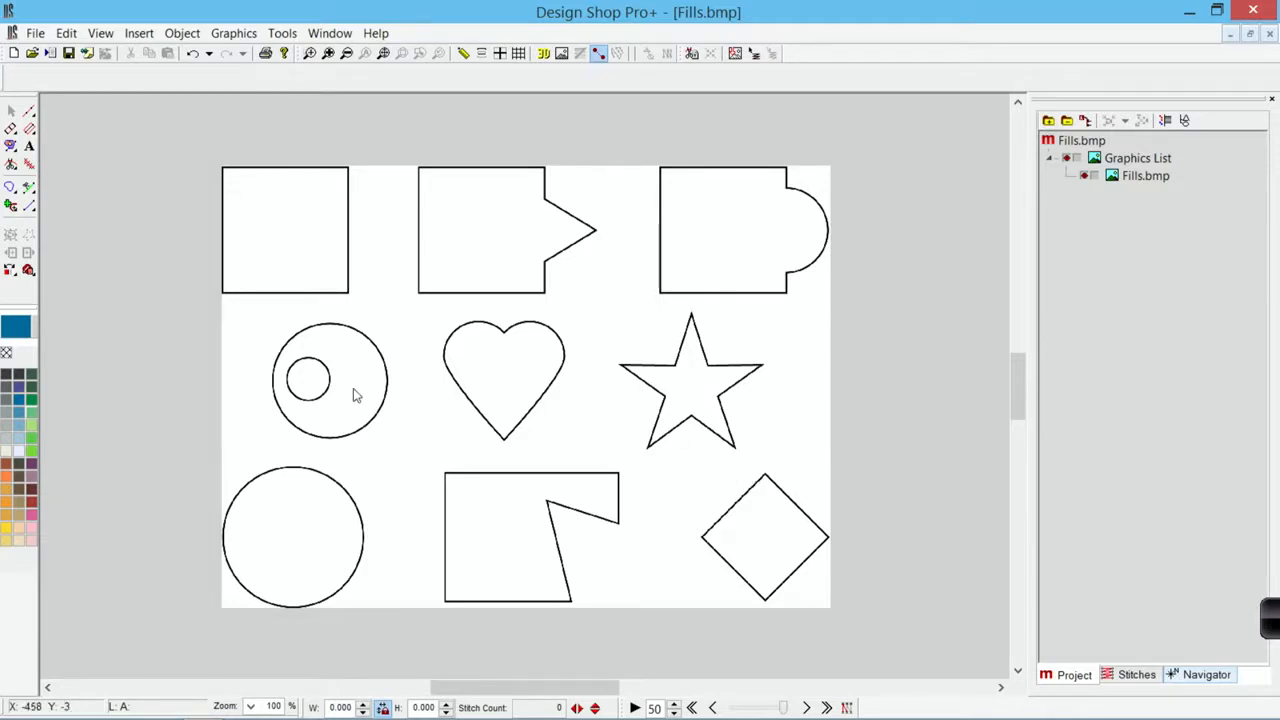
Step: Trace the upper-left square with the Complex Fill input method, placing a straight point at each of its four corners
click(11, 148)
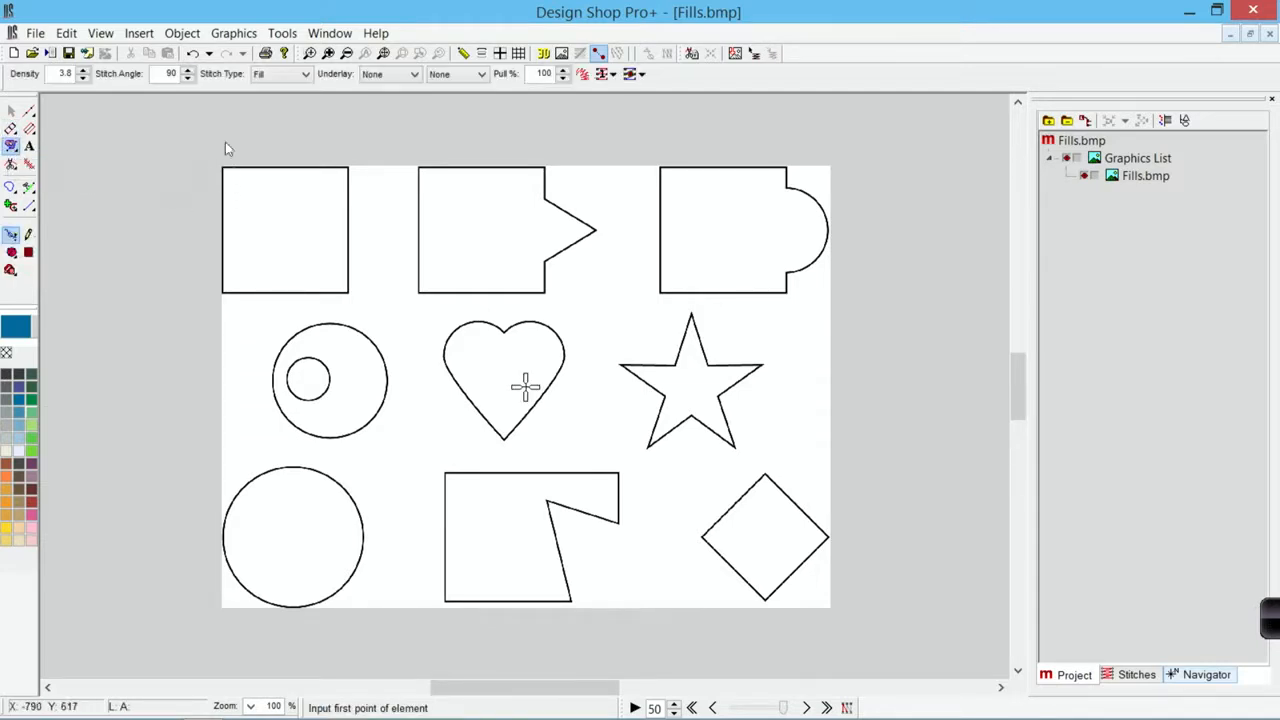
click(311, 54)
drag(185, 115, 398, 342)
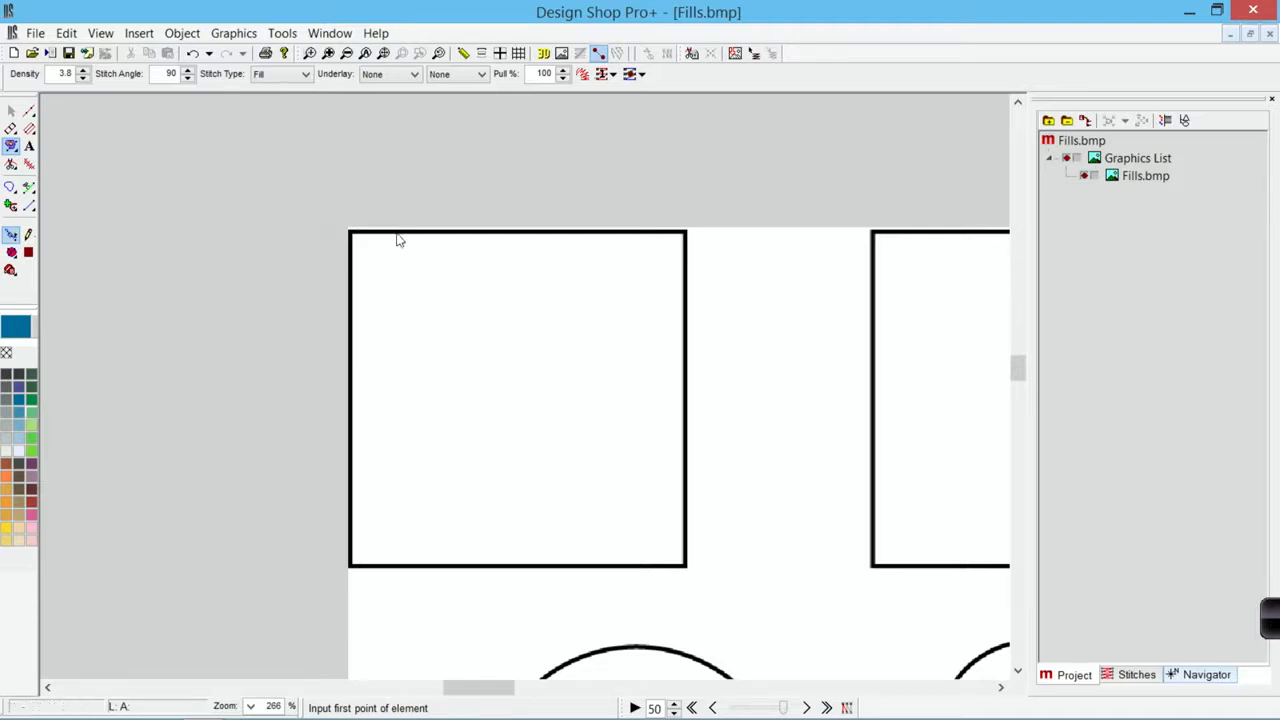
click(350, 232)
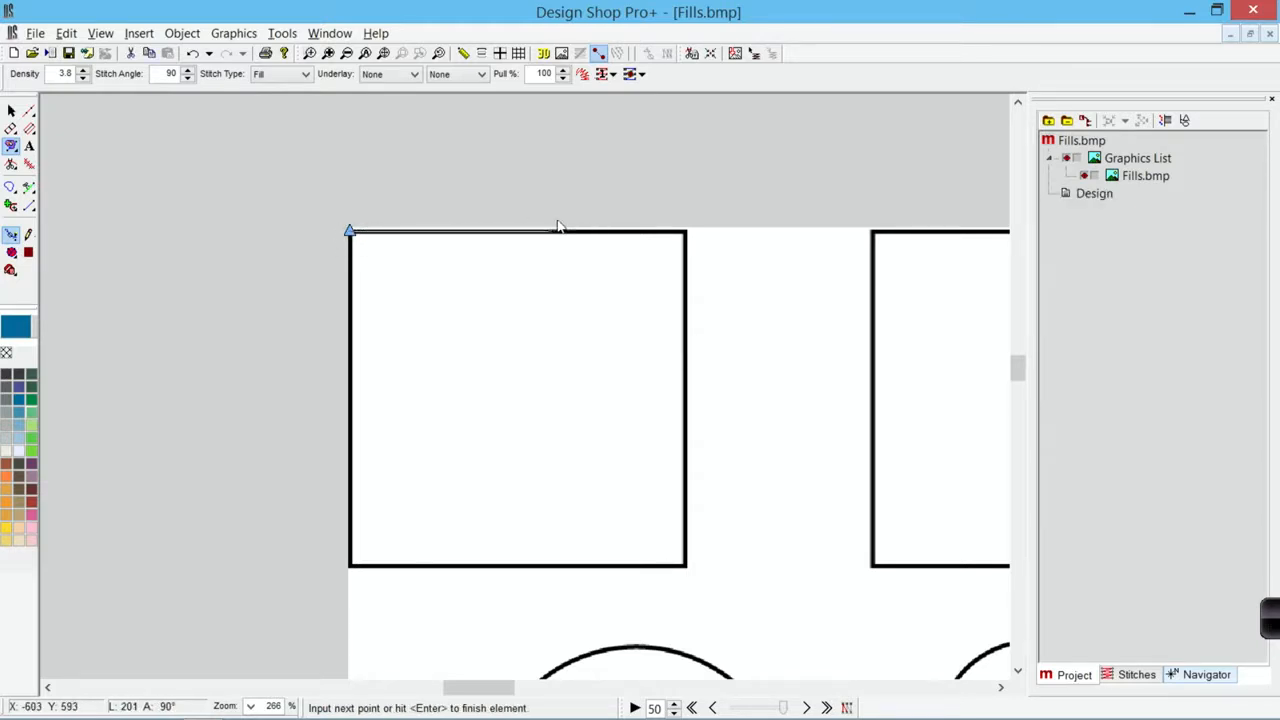
click(686, 236)
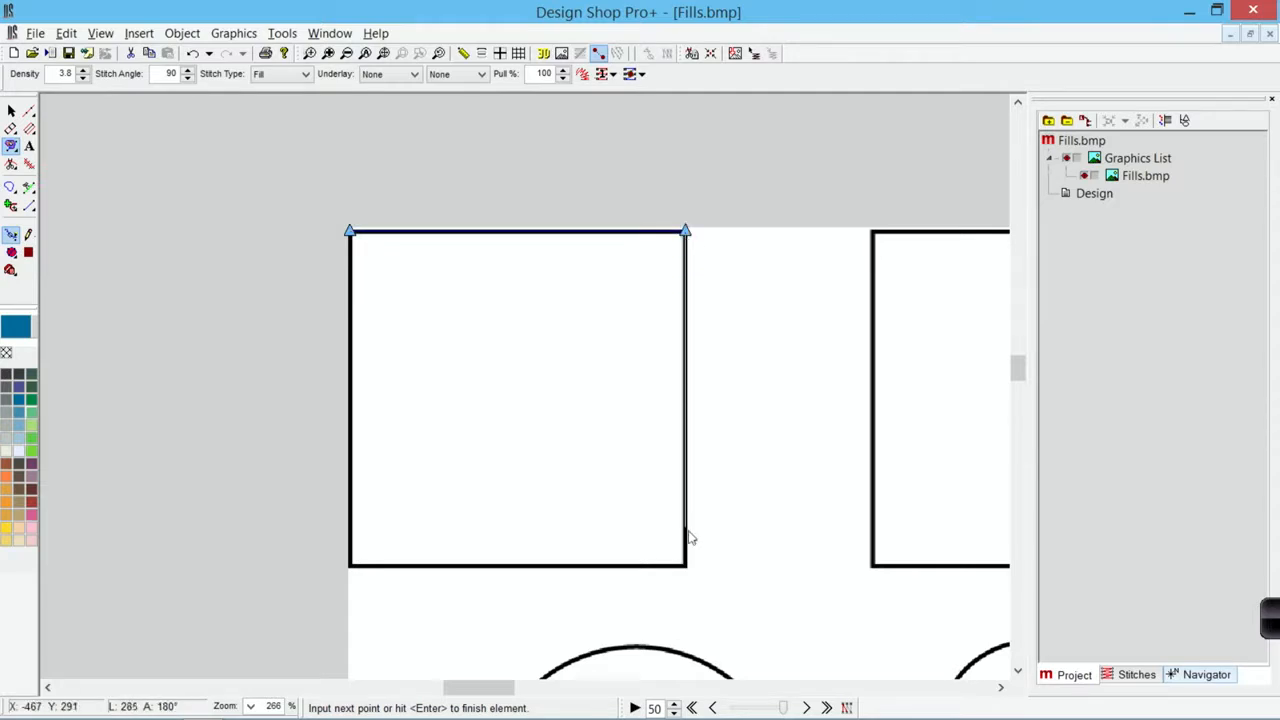
click(686, 567)
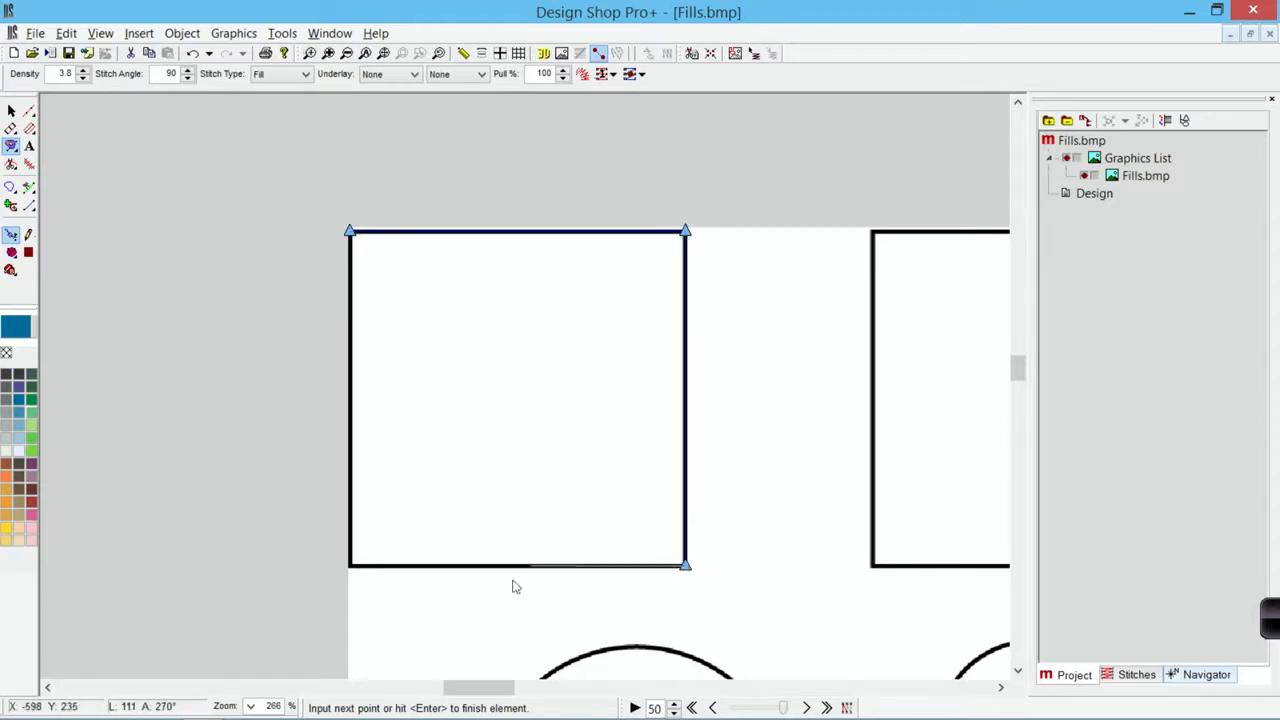
click(350, 581)
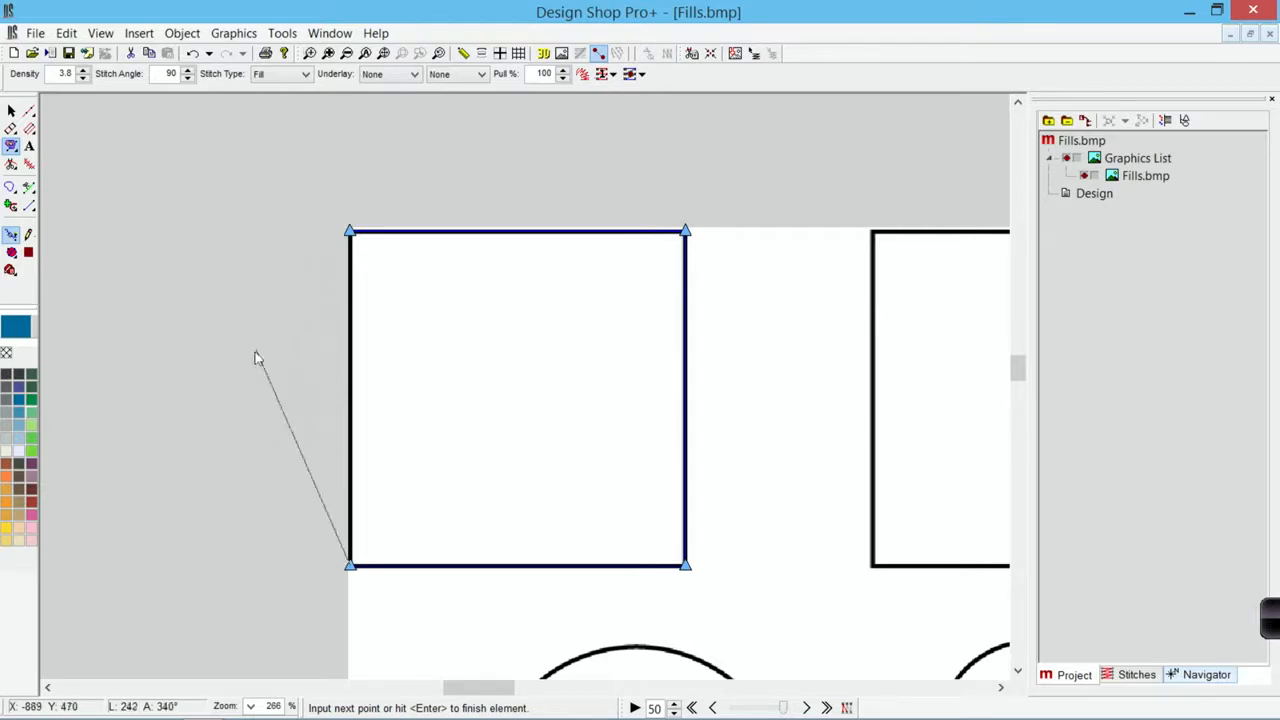
key(Return)
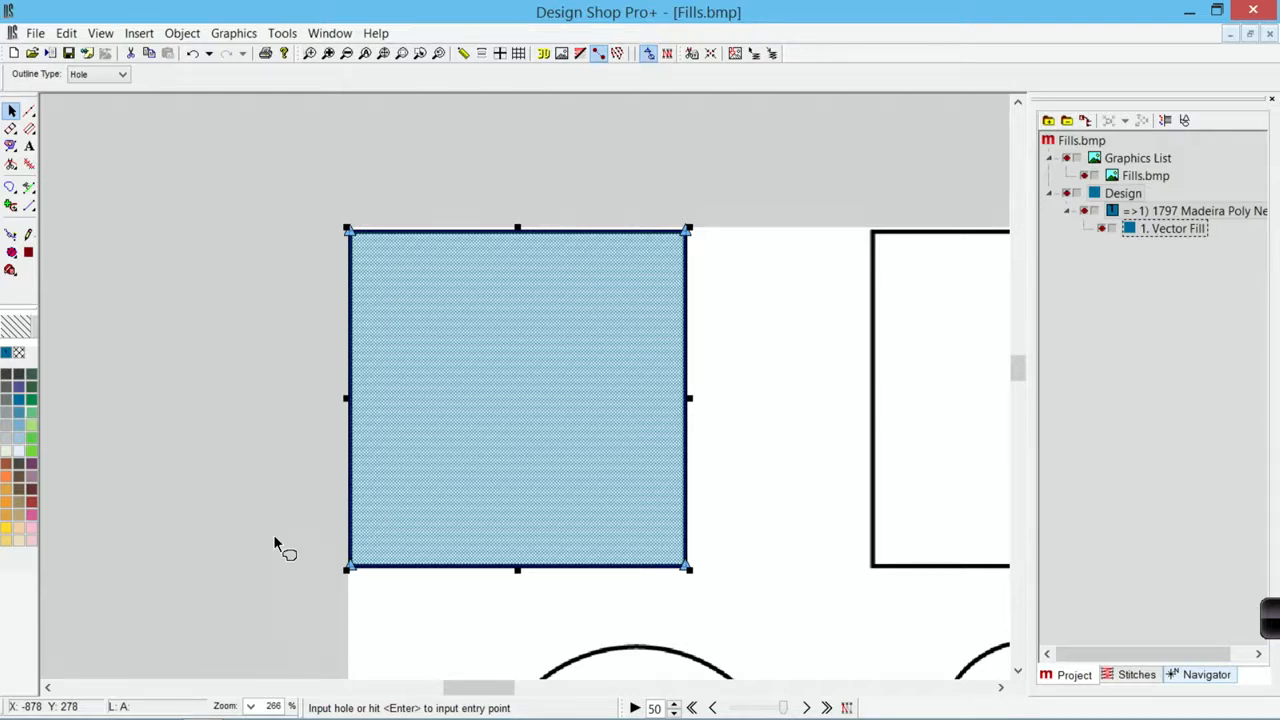
Step: Finish the square without holes, with entry outside its lower-left corner, exit outside its upper-right corner and stitch angle about 129°, then display stitches in 3D
key(Return)
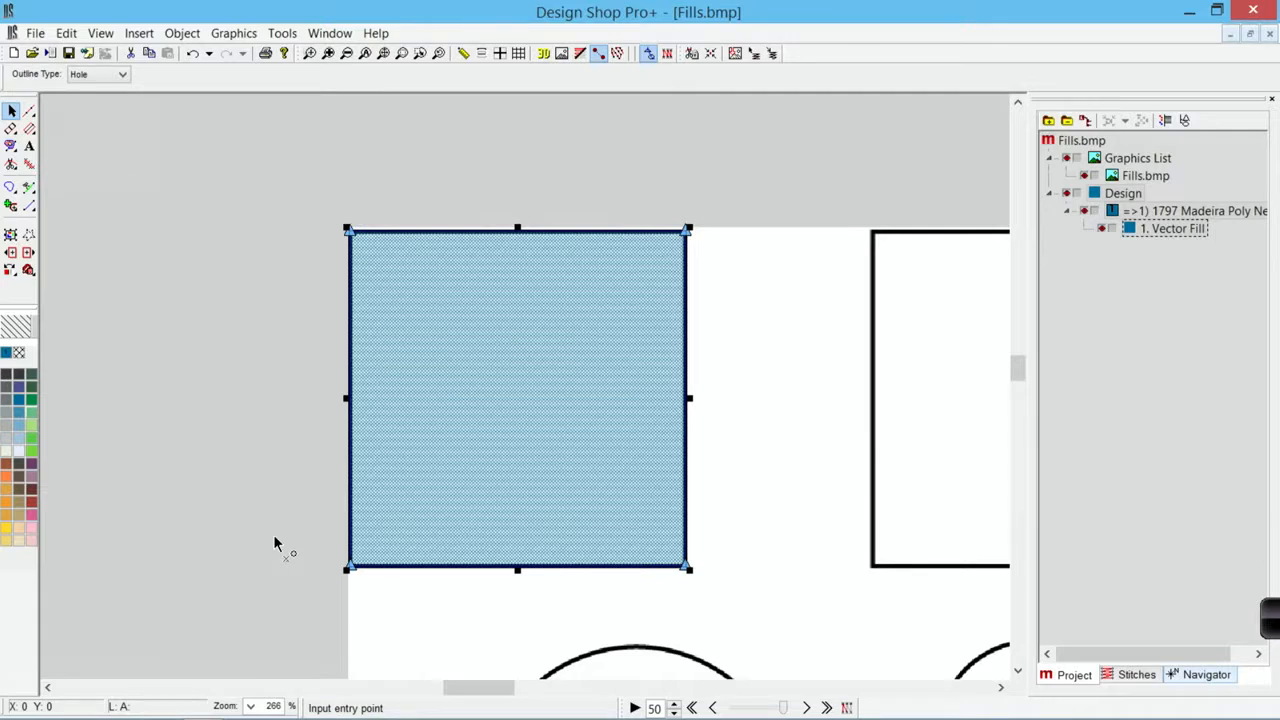
click(333, 590)
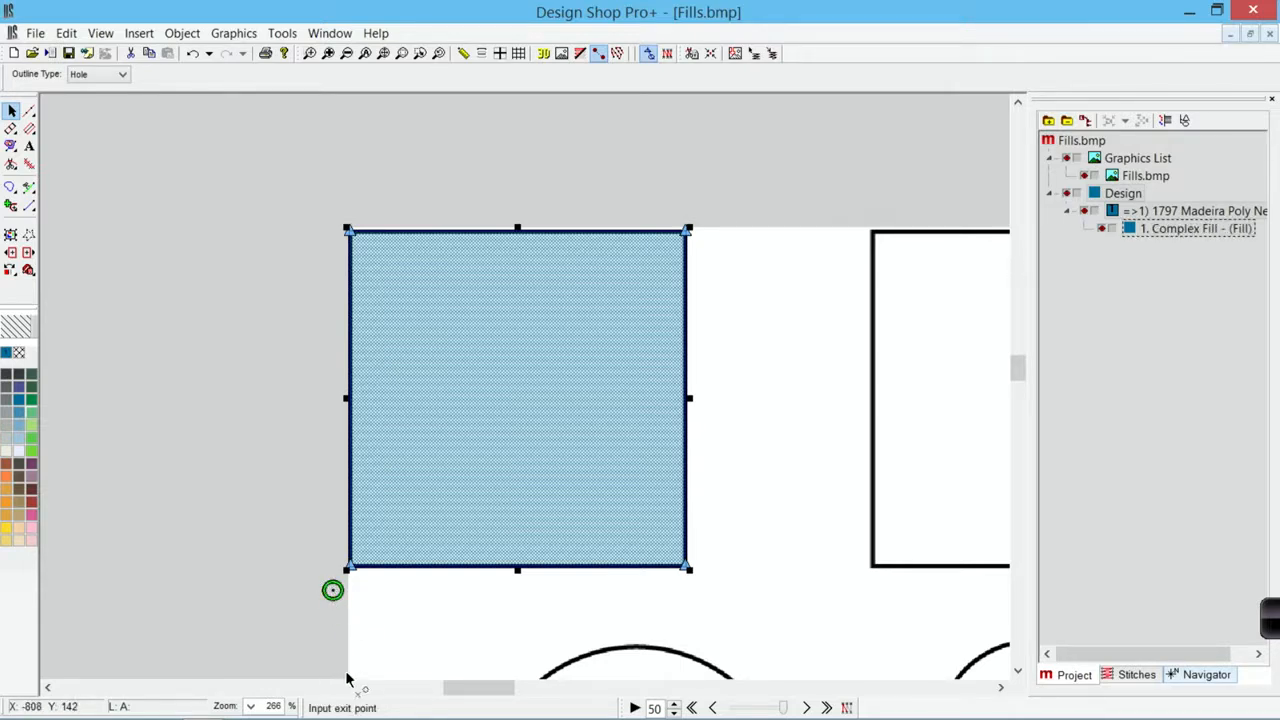
click(705, 211)
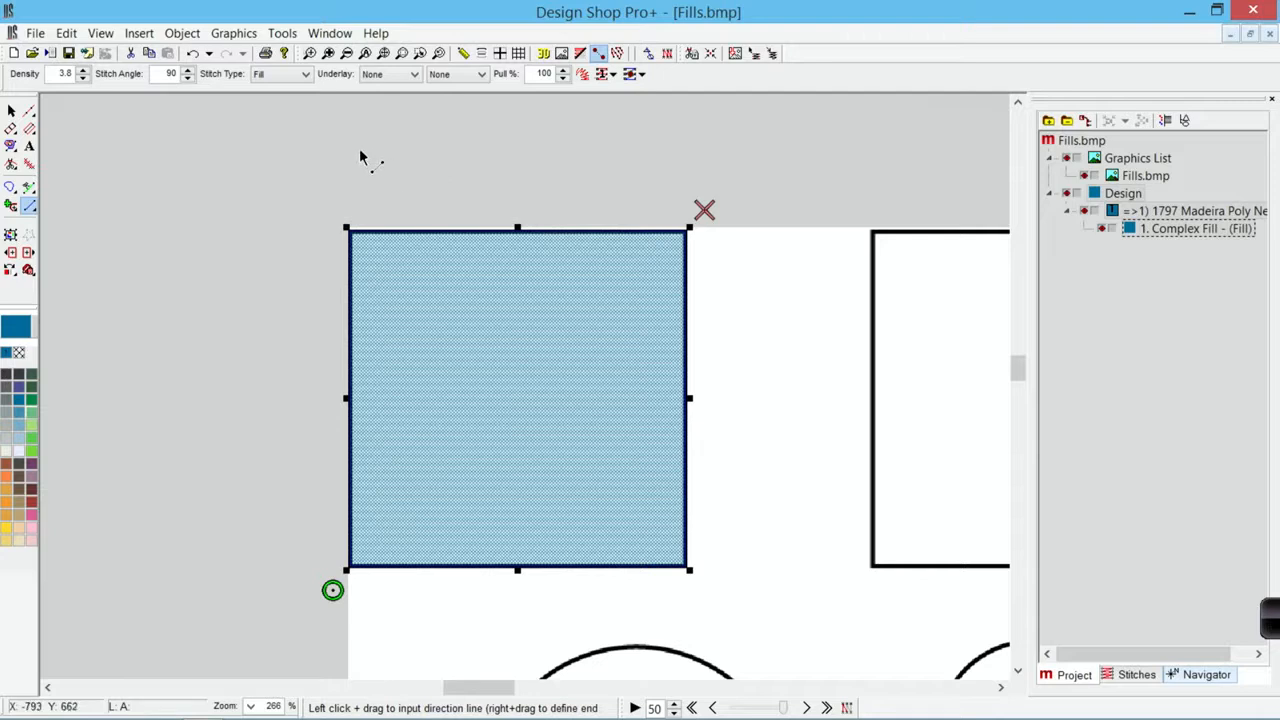
drag(360, 162, 785, 496)
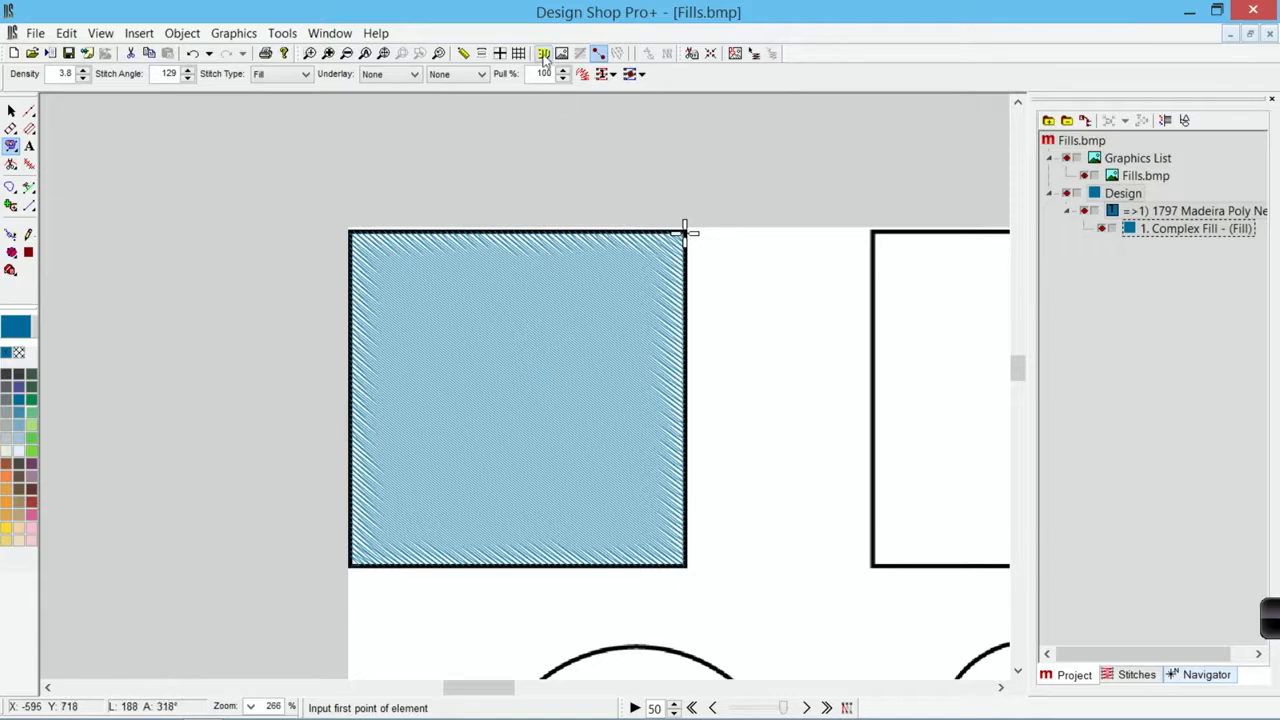
click(543, 53)
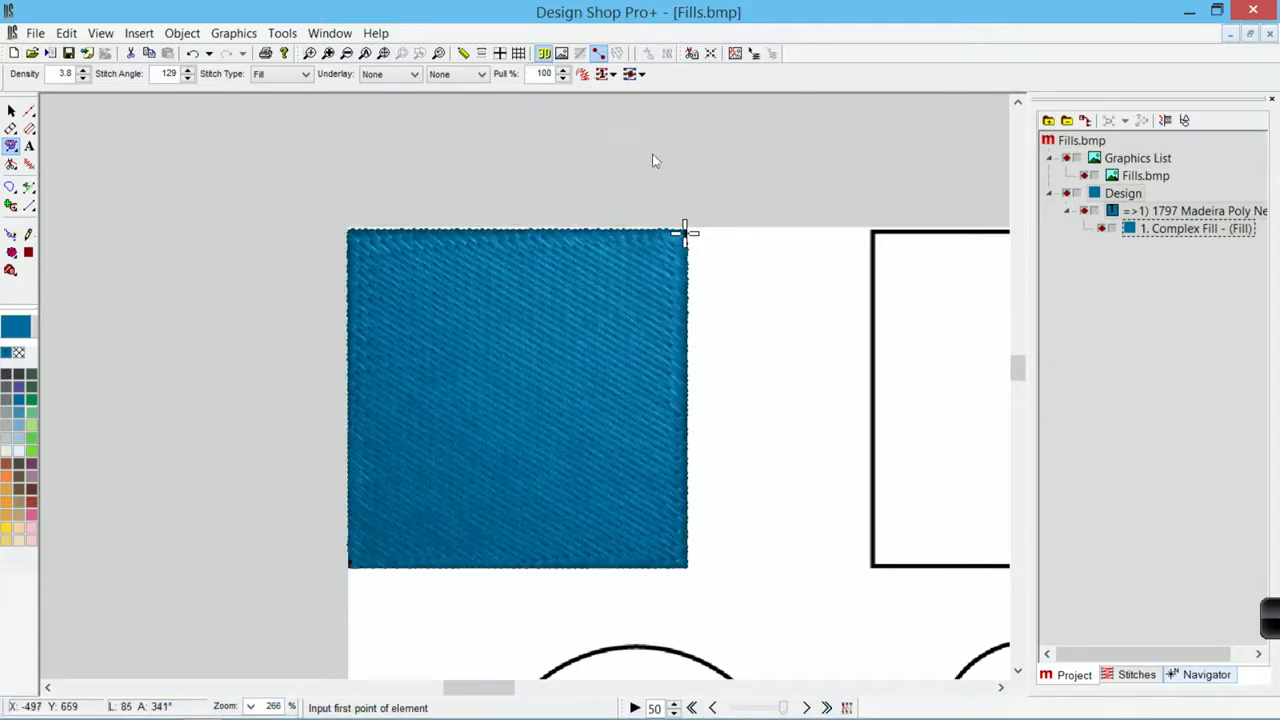
Step: Trace the square with the triangular point in the top row as a Complex Fill, using straight points at all seven corners
scroll(636, 203, right, 1)
scroll(636, 203, right, 4)
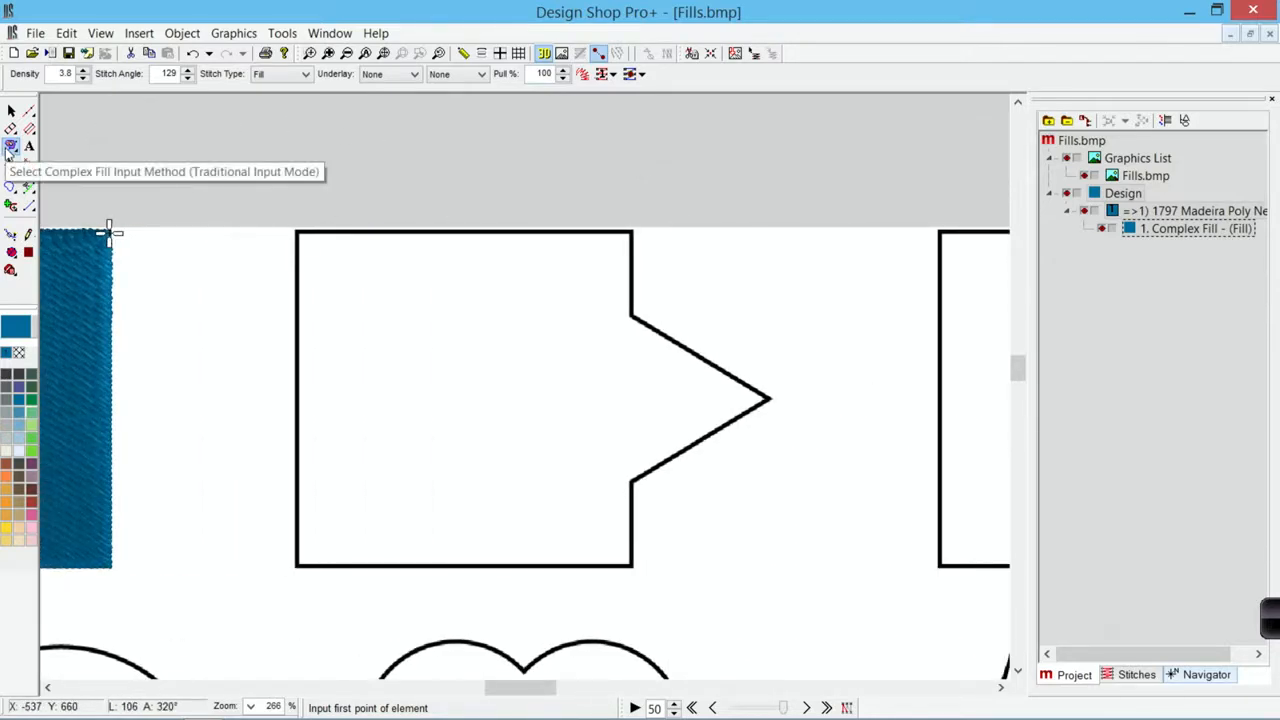
click(297, 233)
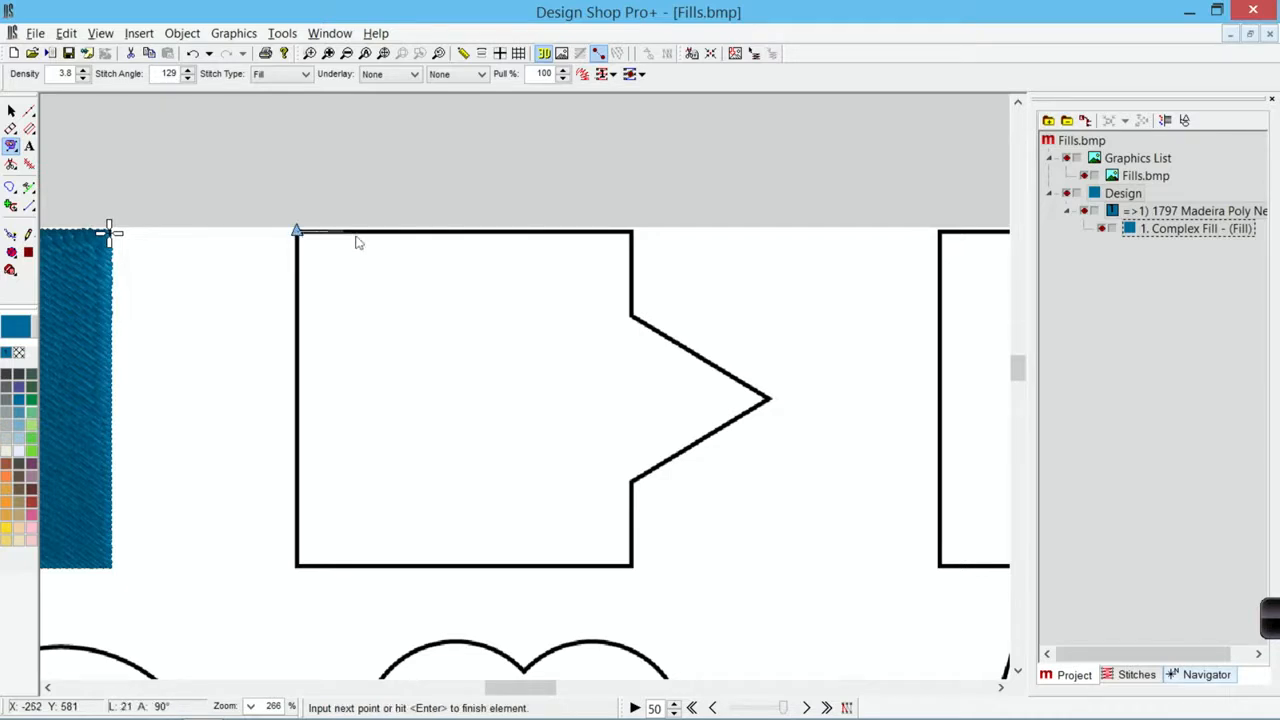
click(632, 234)
click(631, 318)
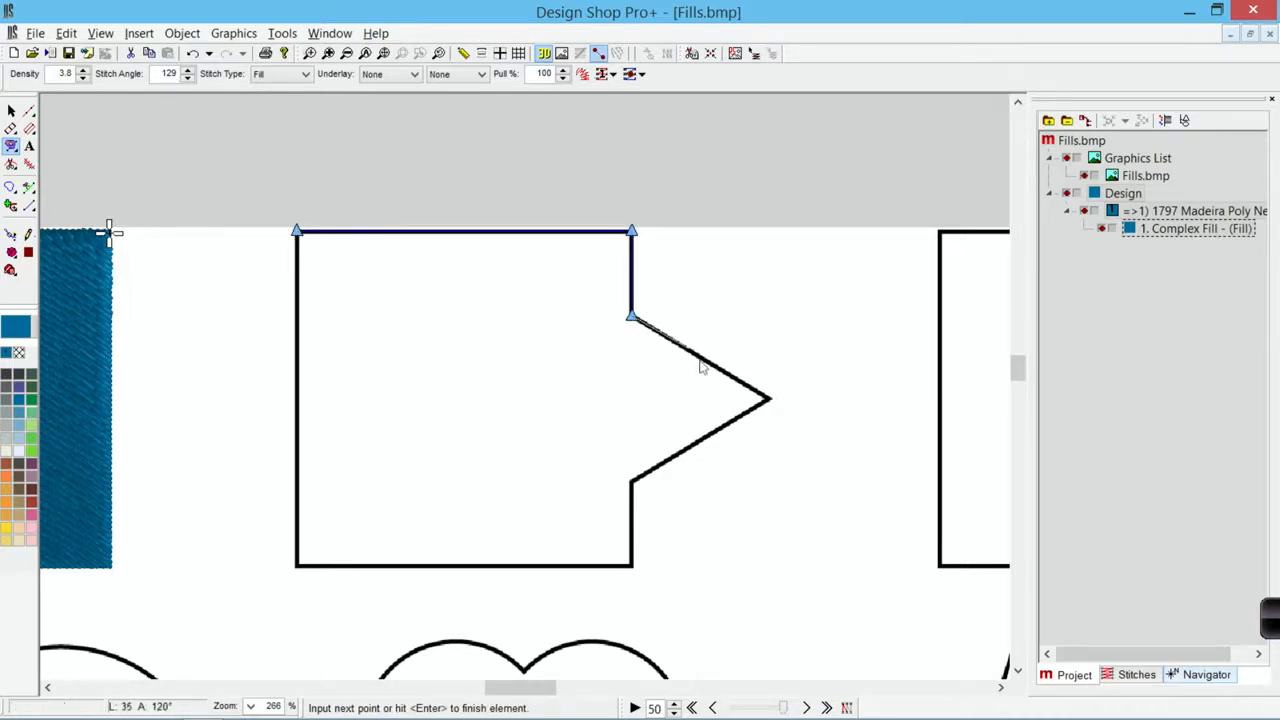
click(768, 399)
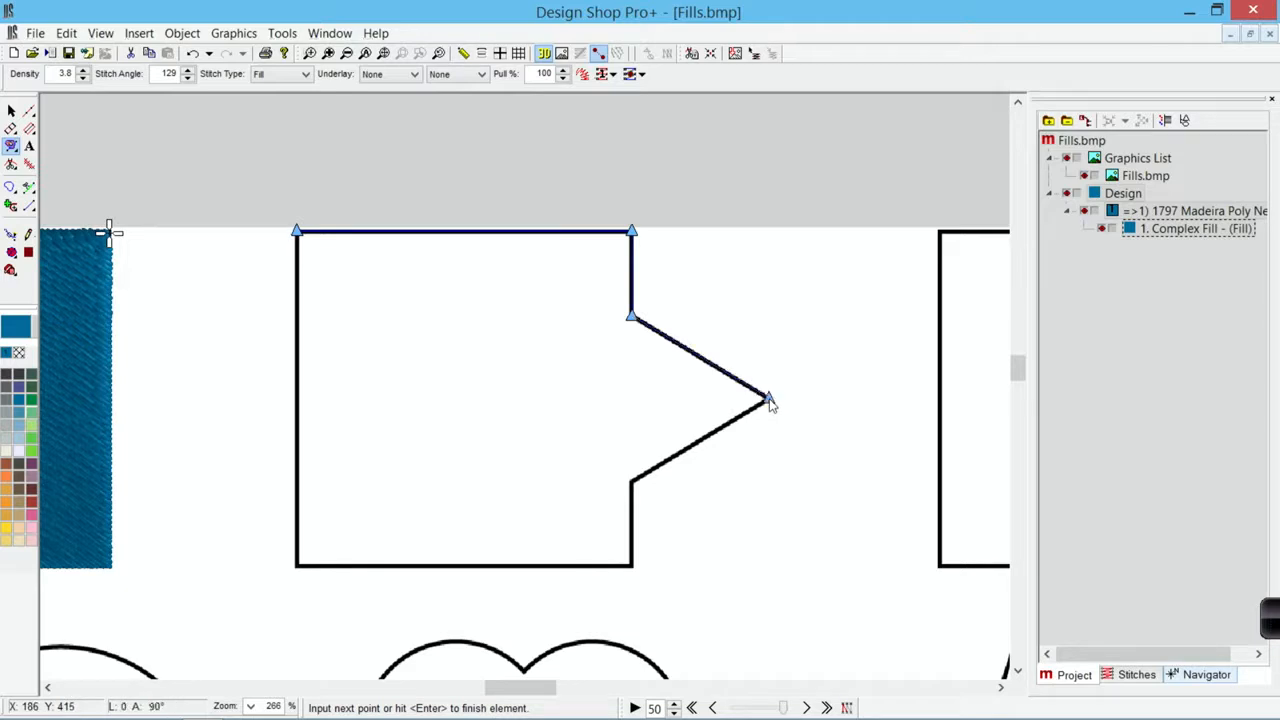
click(630, 483)
click(631, 566)
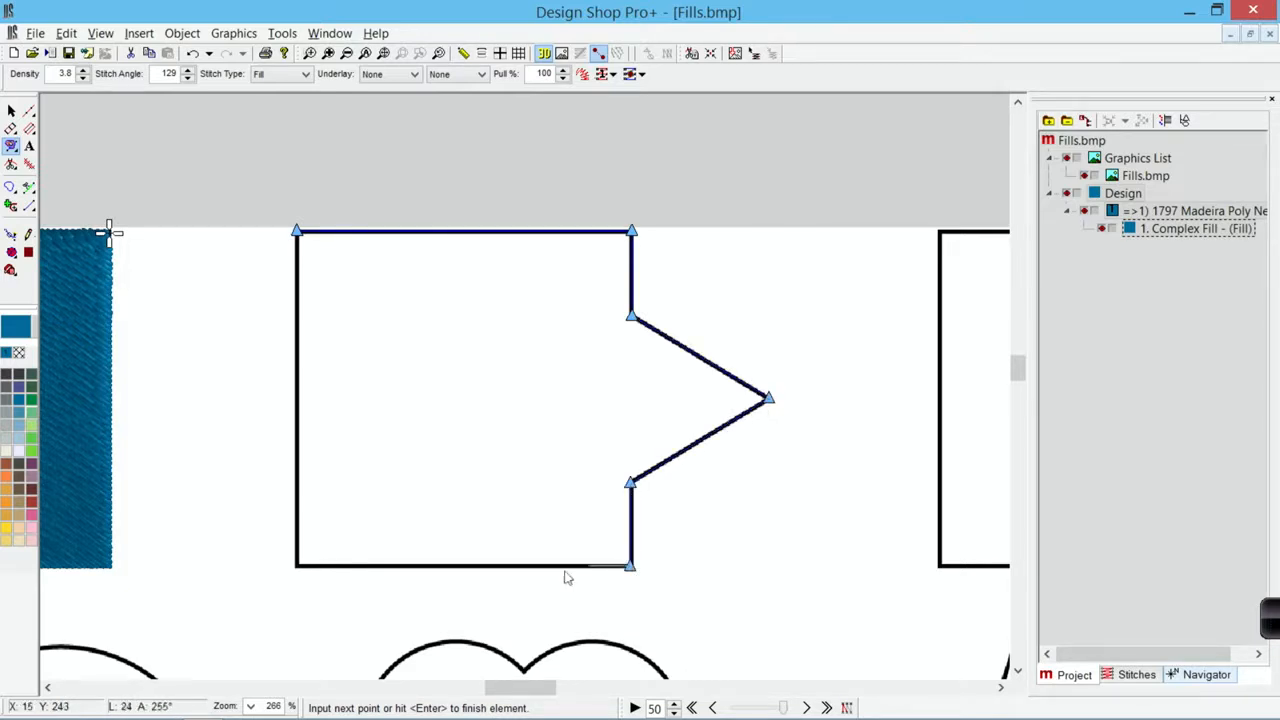
click(296, 567)
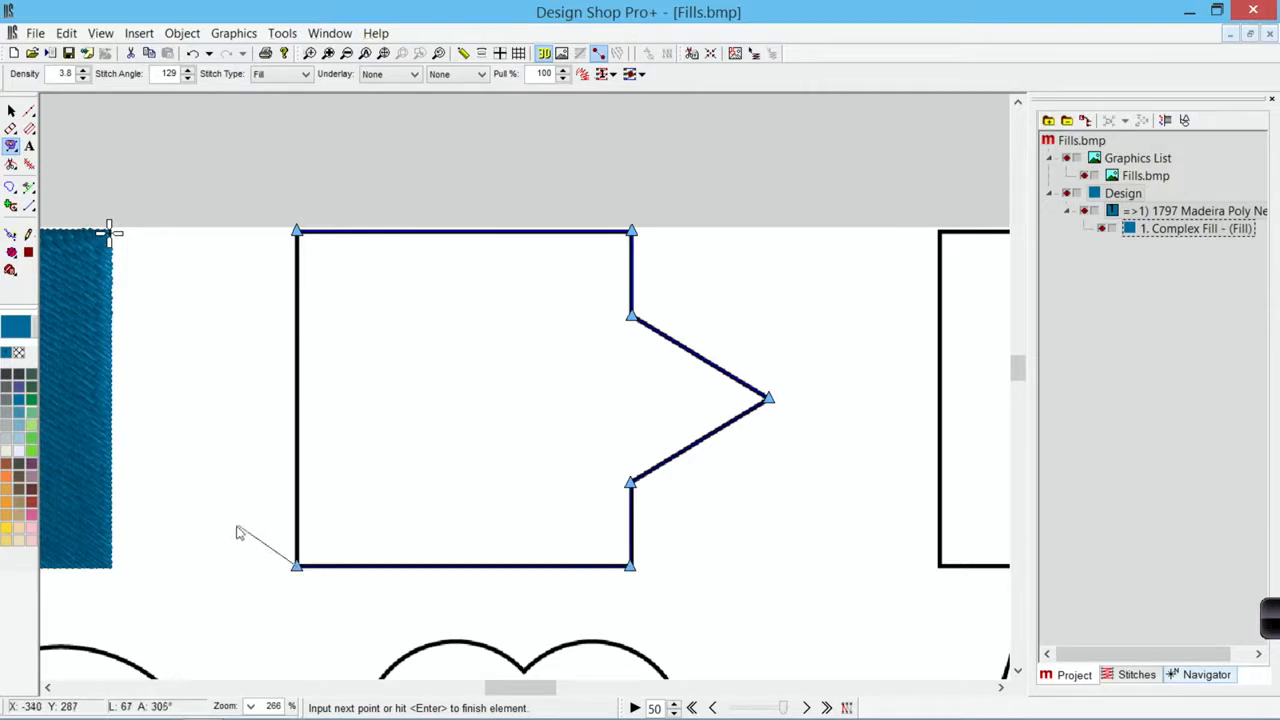
click(210, 522)
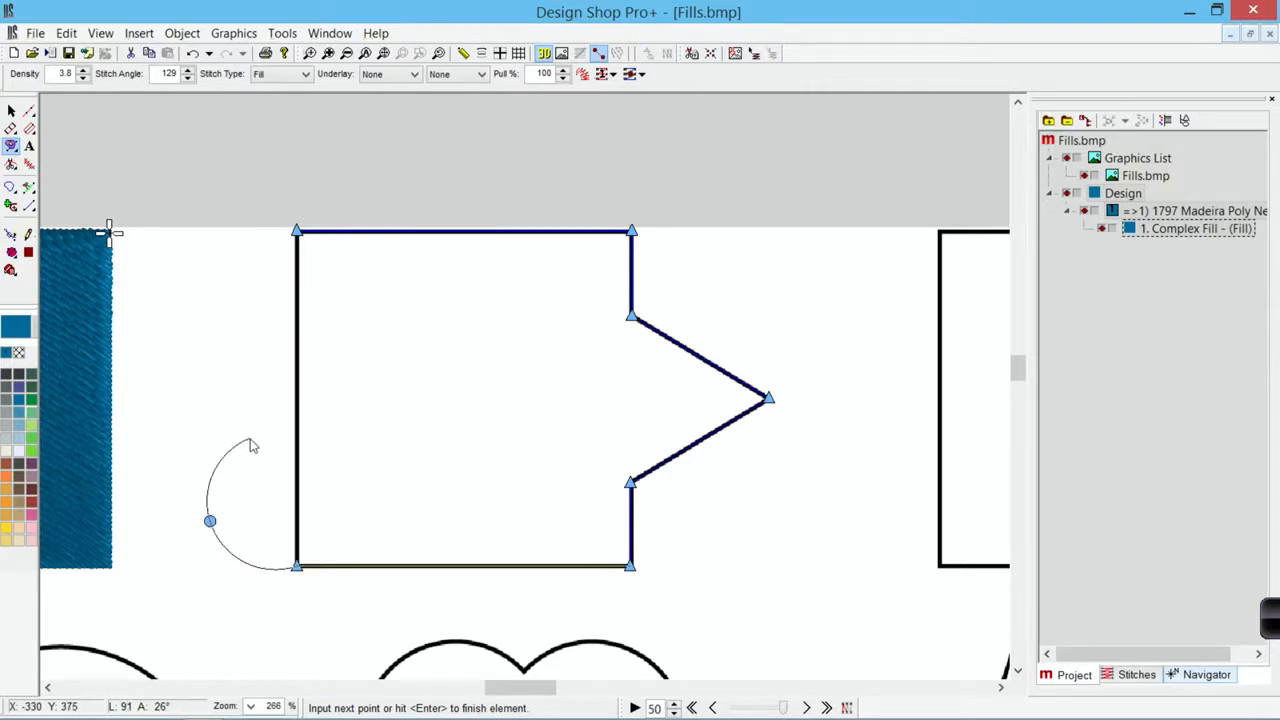
key(BackSpace)
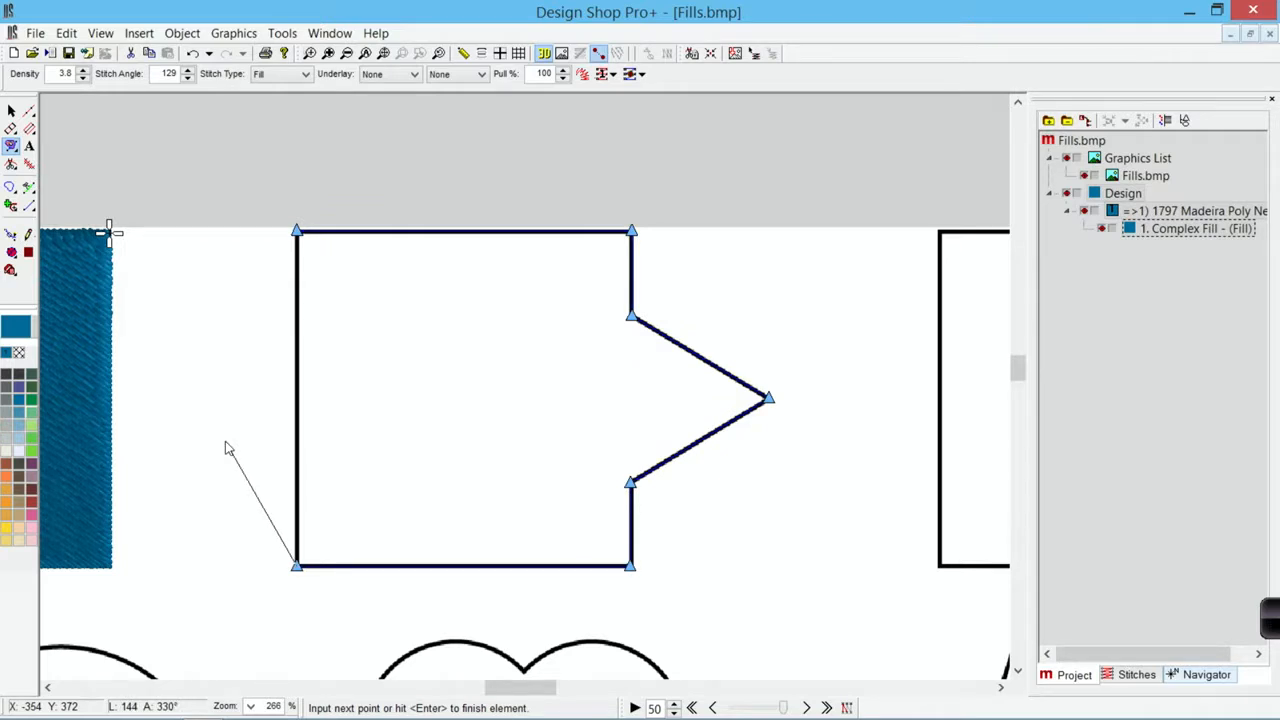
key(Return)
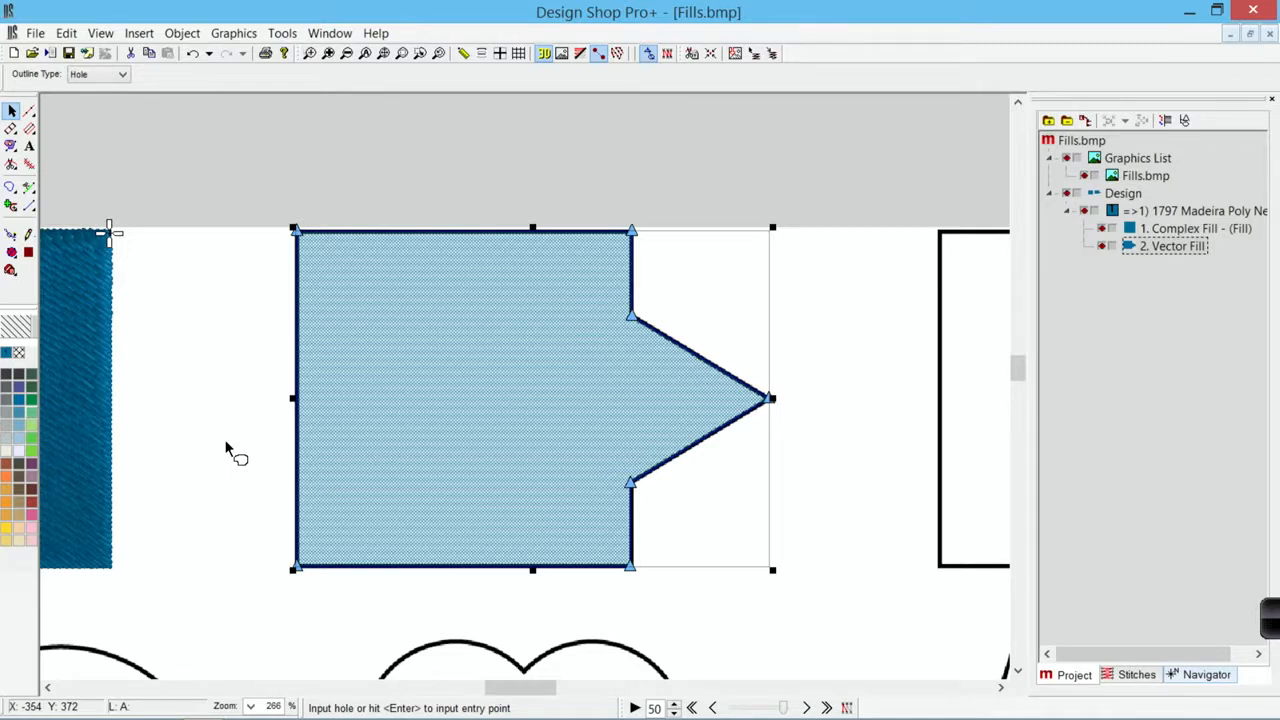
Step: Finish the pointed shape without holes, with entry outside its lower-left corner, exit above its upper-right corner and stitch angle about 120°
key(Return)
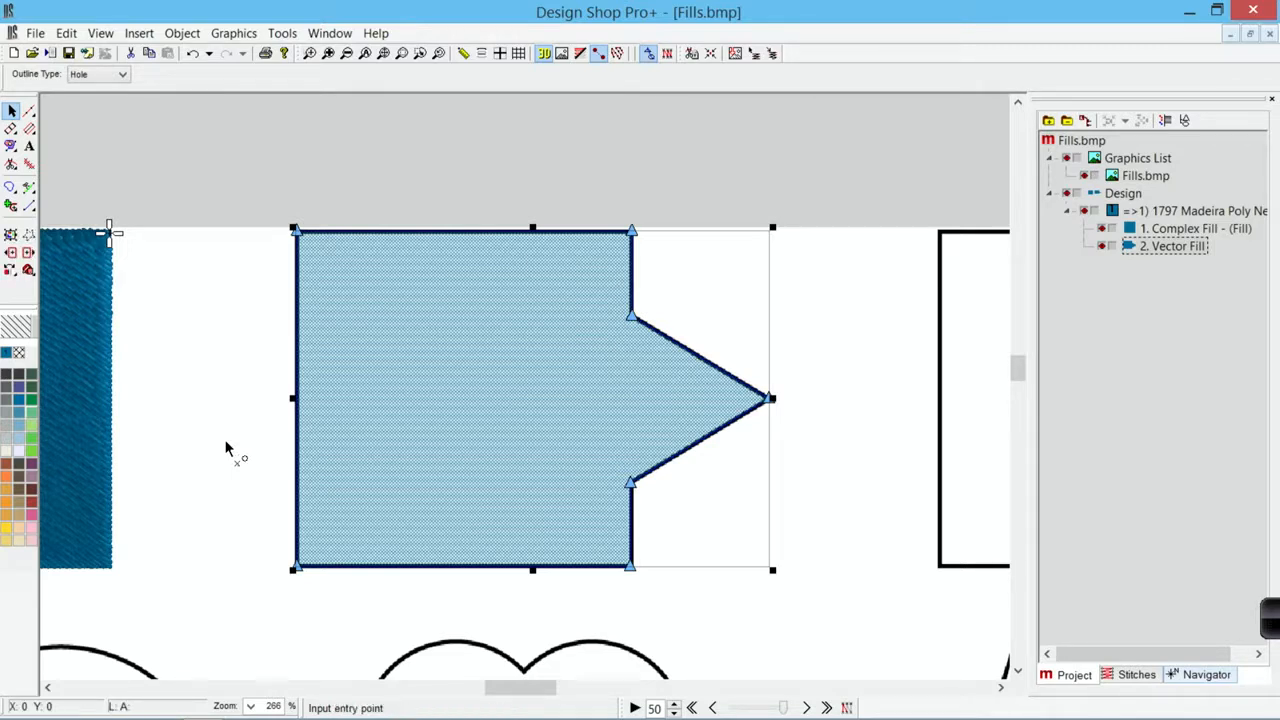
click(280, 597)
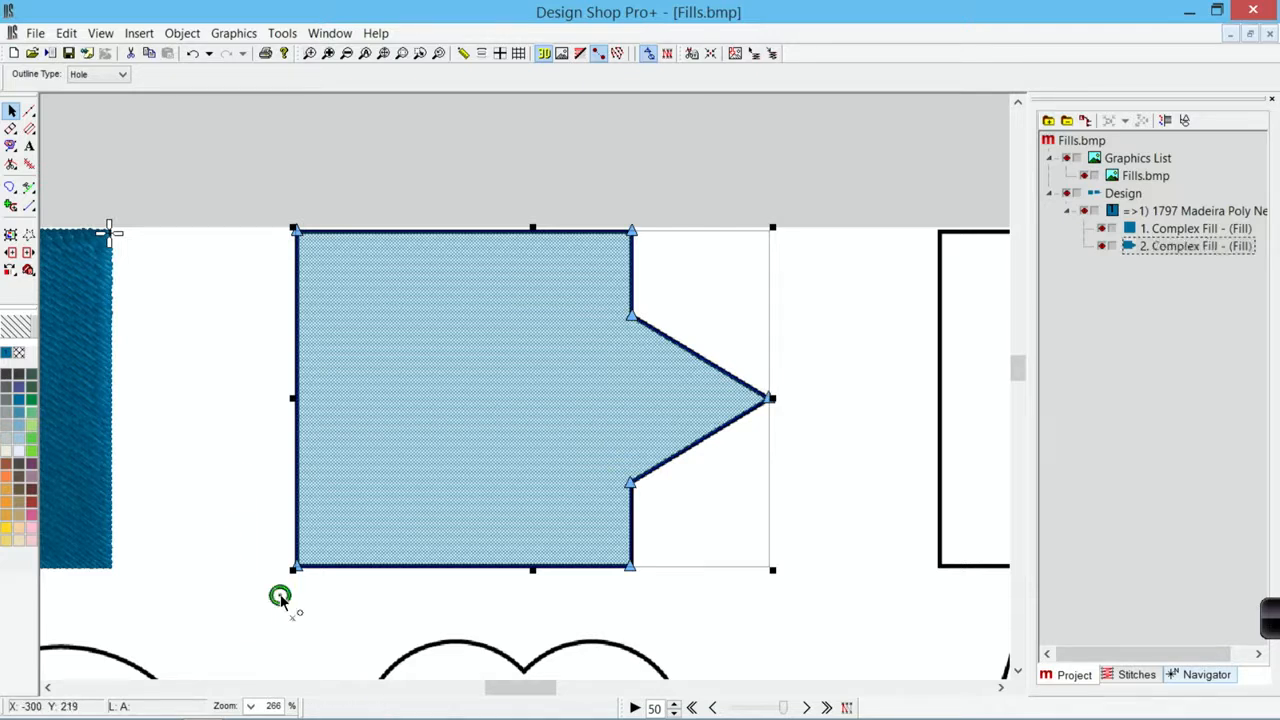
click(677, 197)
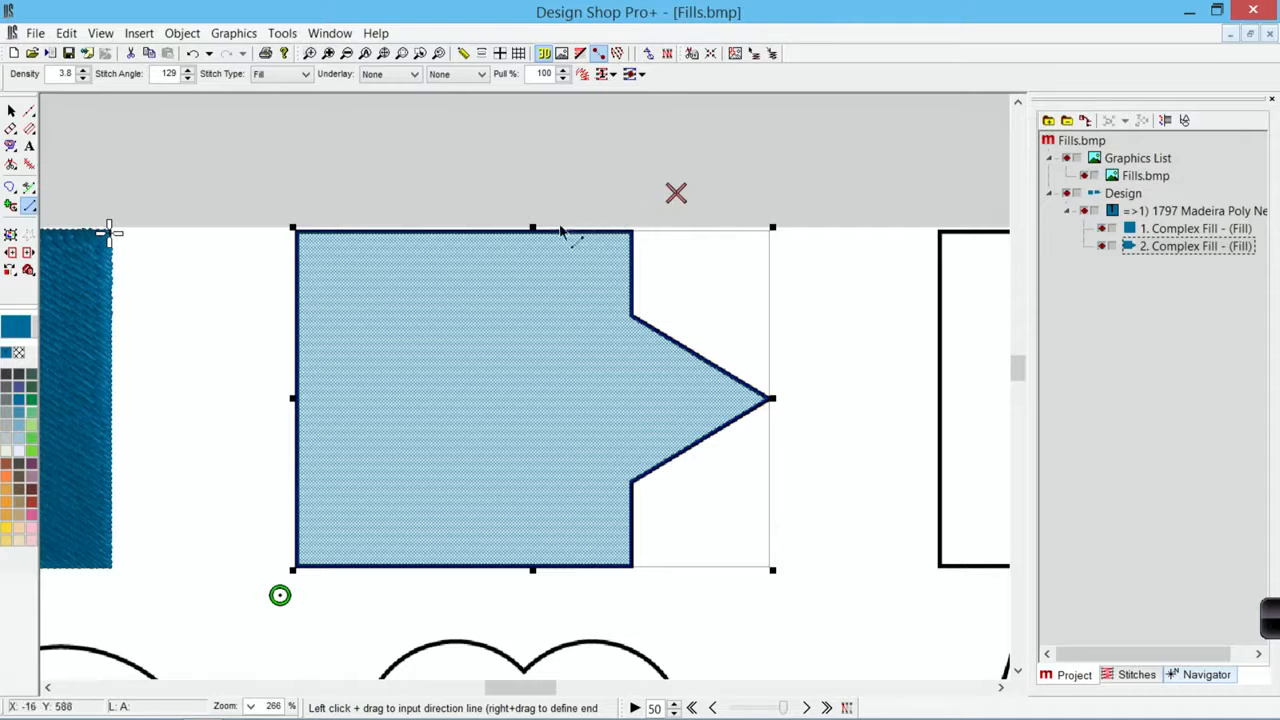
drag(203, 267, 715, 560)
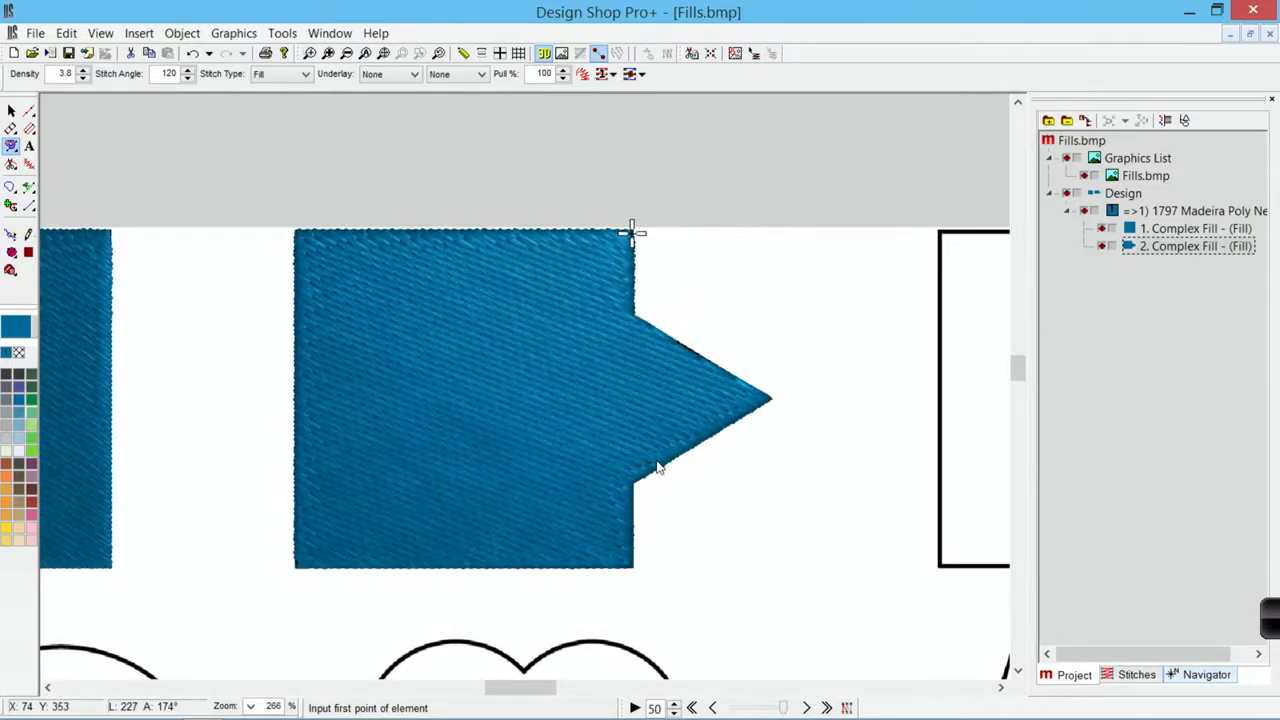
Step: Recolor the first square's fill with the grey 1810 Madeira Poly Neon thread
scroll(656, 461, left, 6)
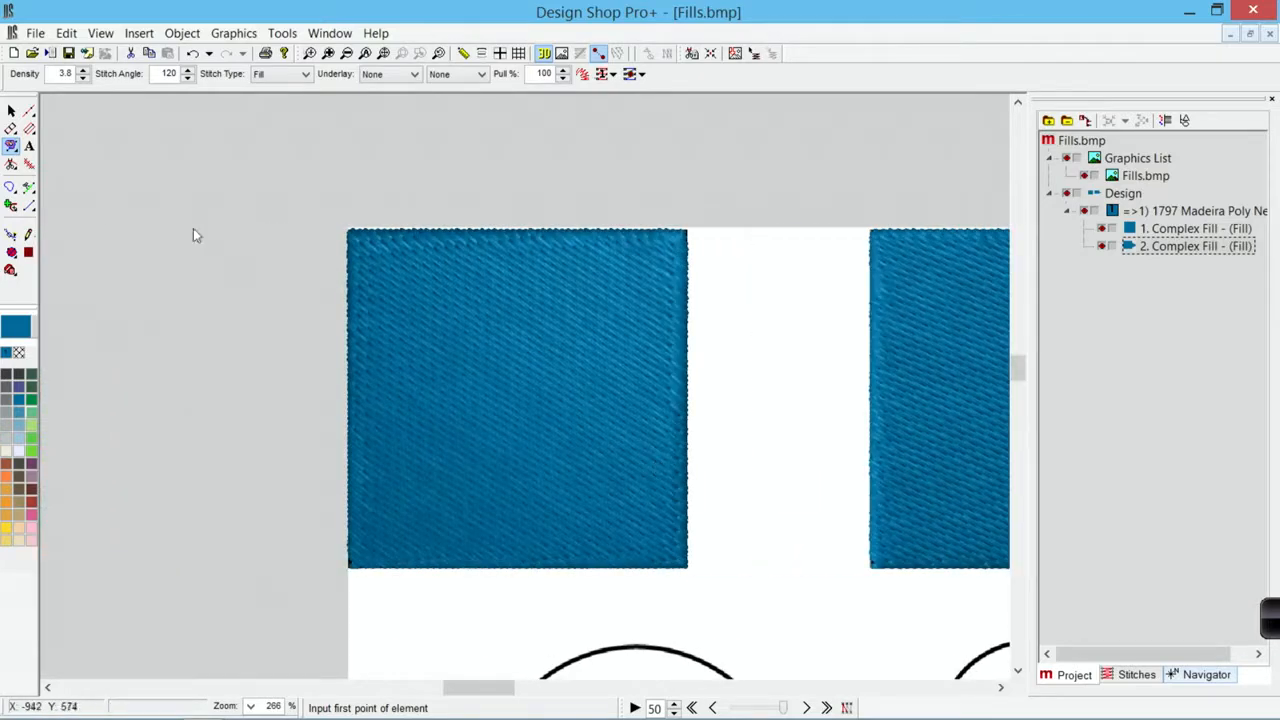
click(11, 110)
click(505, 402)
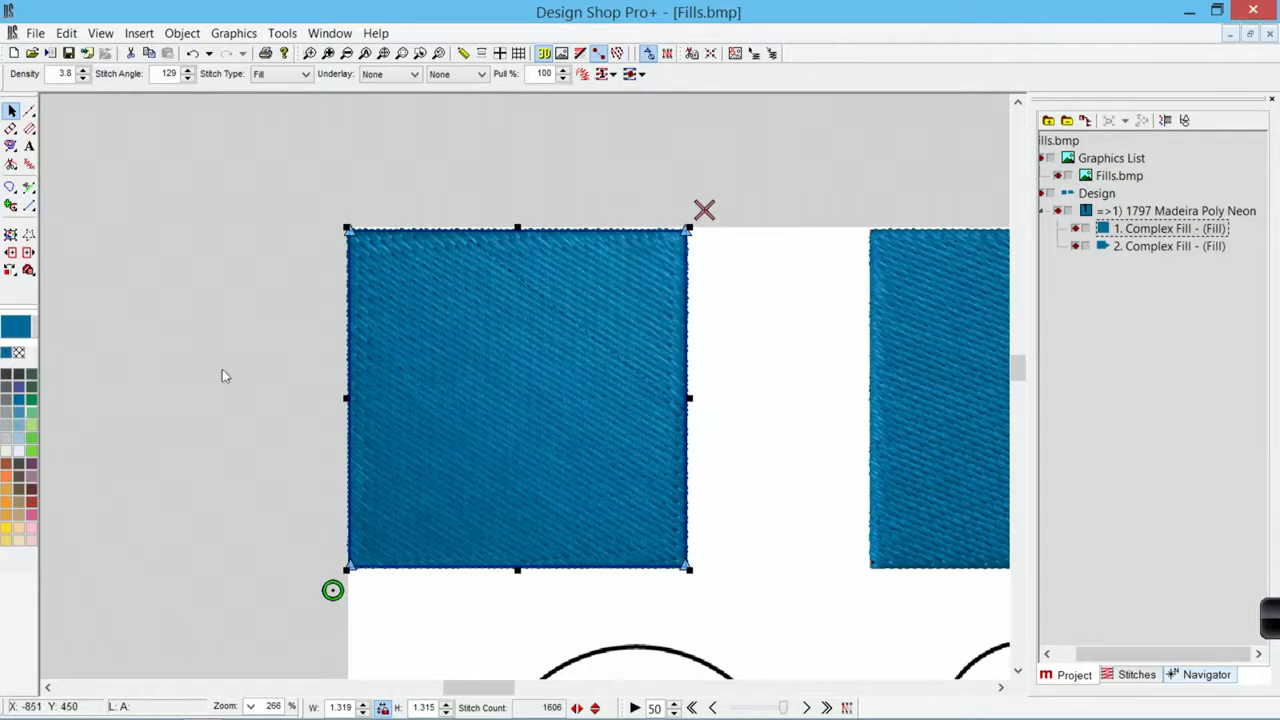
click(5, 426)
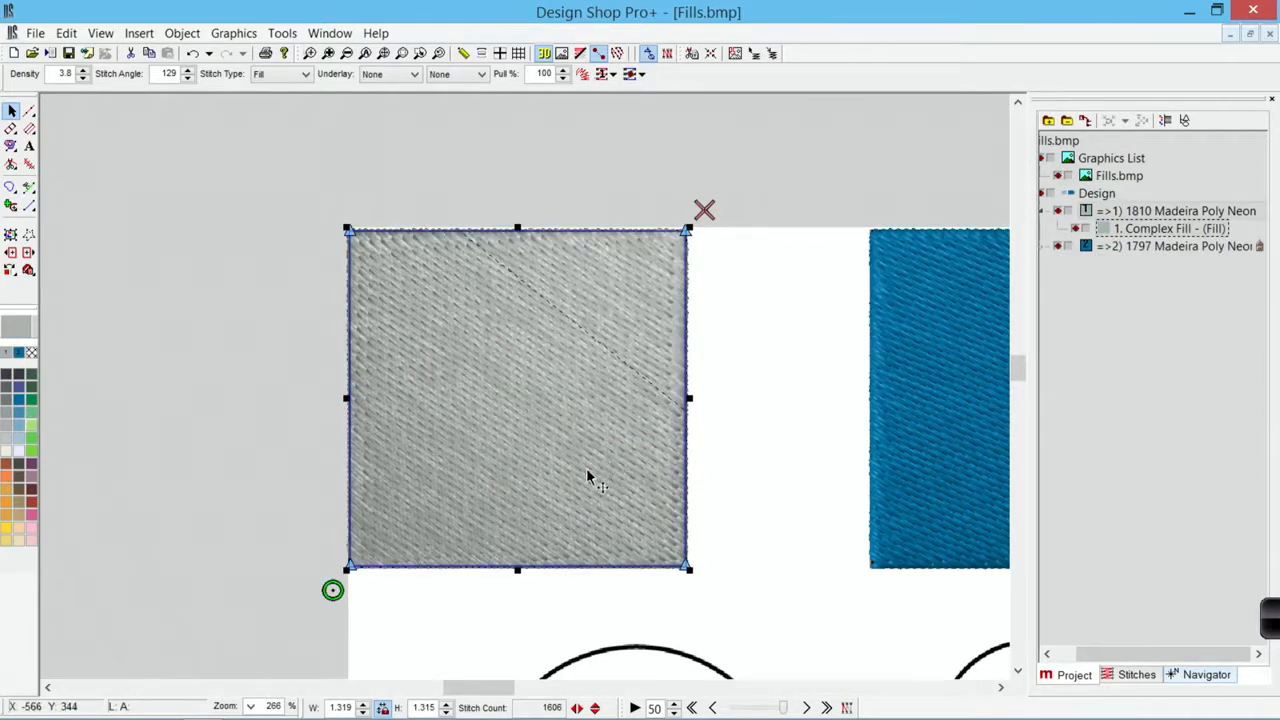
Step: Move the grey square straight up onto the empty area above the background artwork and deselect it
drag(554, 480, 534, 127)
scroll(533, 239, up, 6)
drag(534, 503, 530, 355)
click(733, 366)
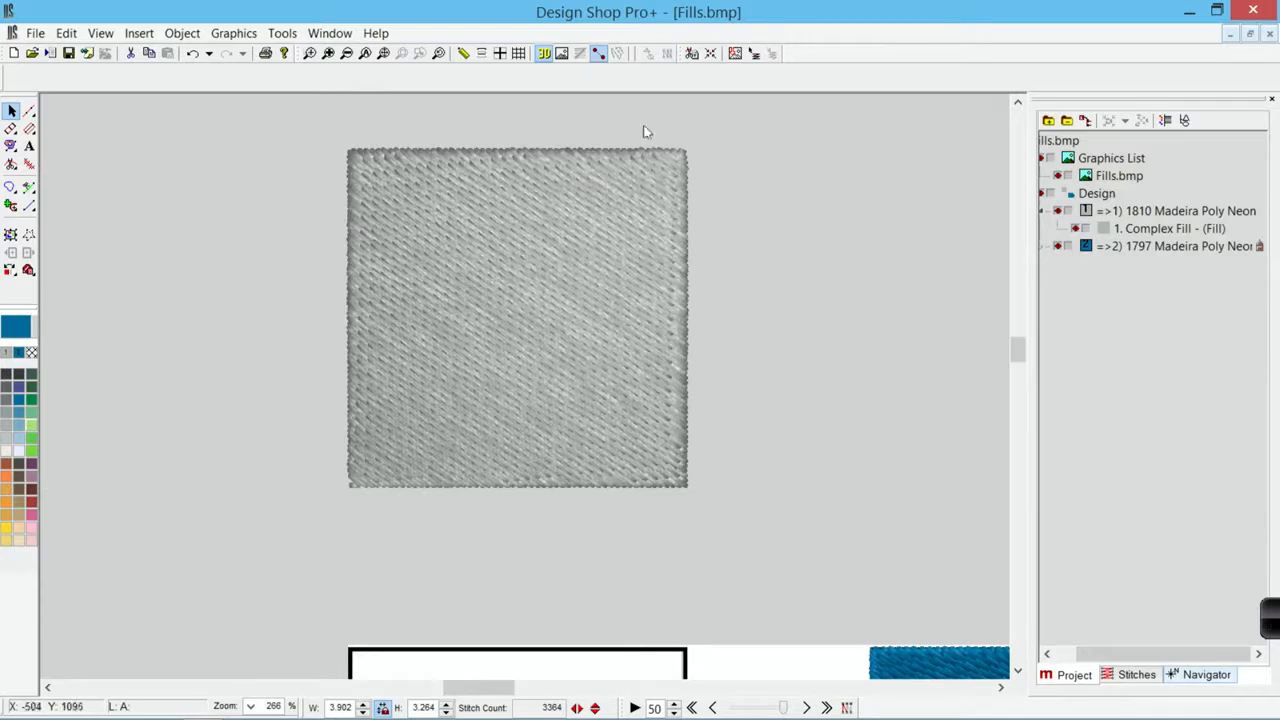
Step: Turn off the 3D display and show the grey square's individual stitch points
click(543, 55)
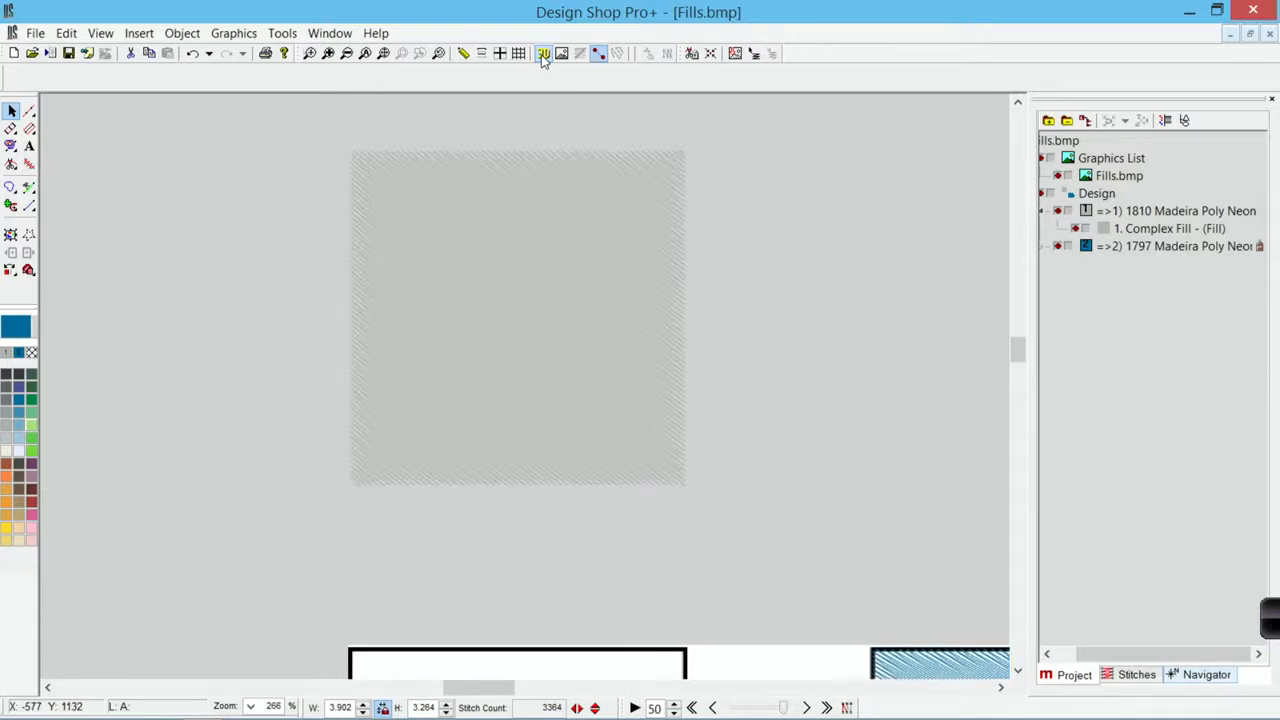
click(543, 285)
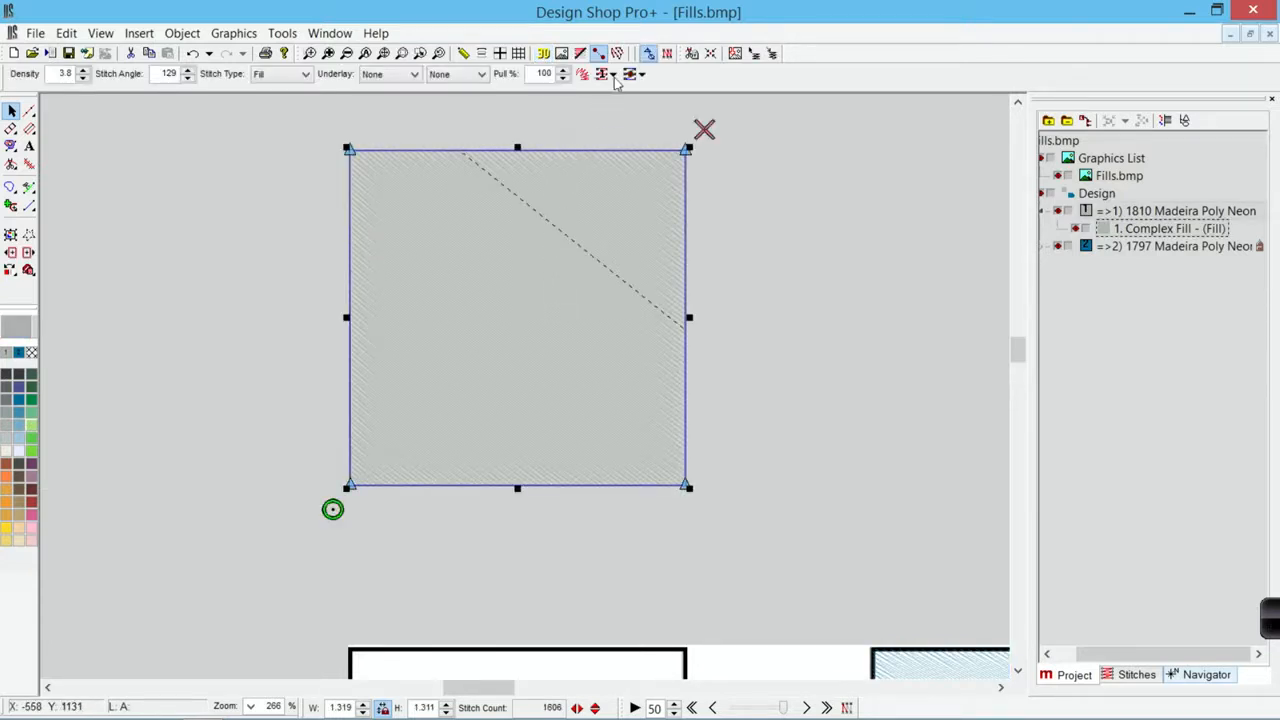
click(618, 55)
click(740, 210)
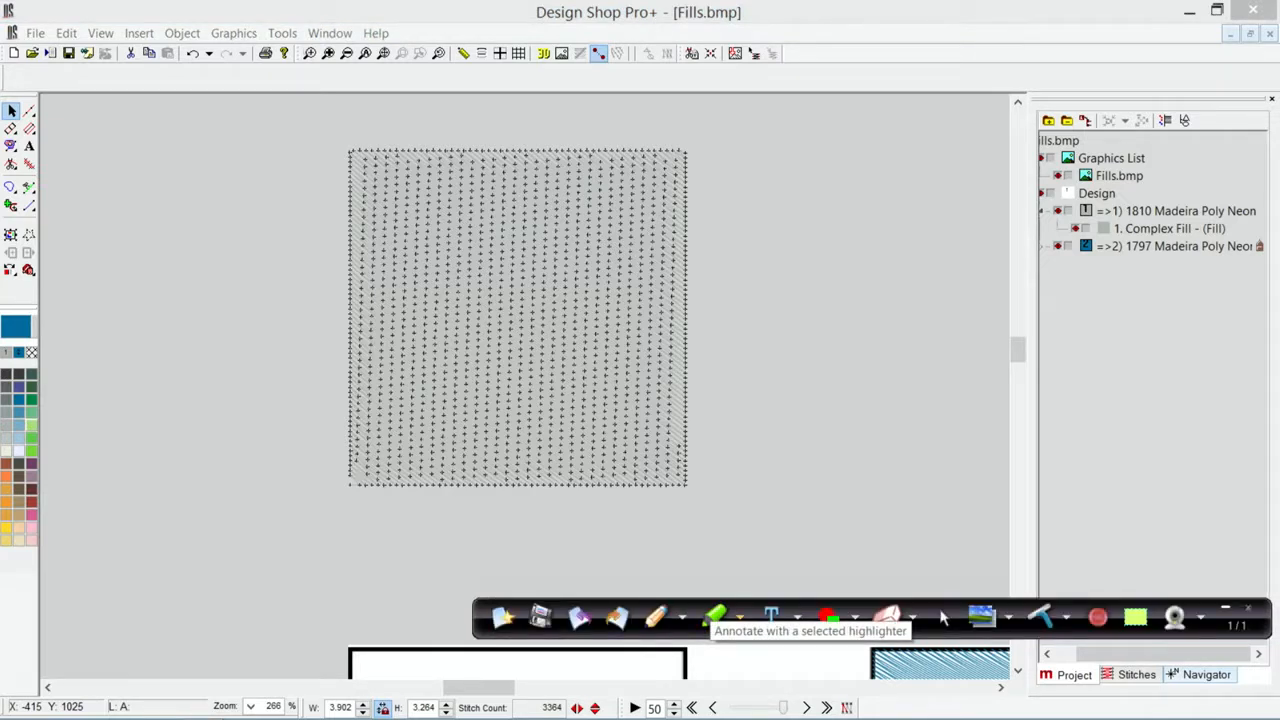
Step: Trace the grey square's outline with the yellow highlighter annotation, then return to controlling the application
click(714, 616)
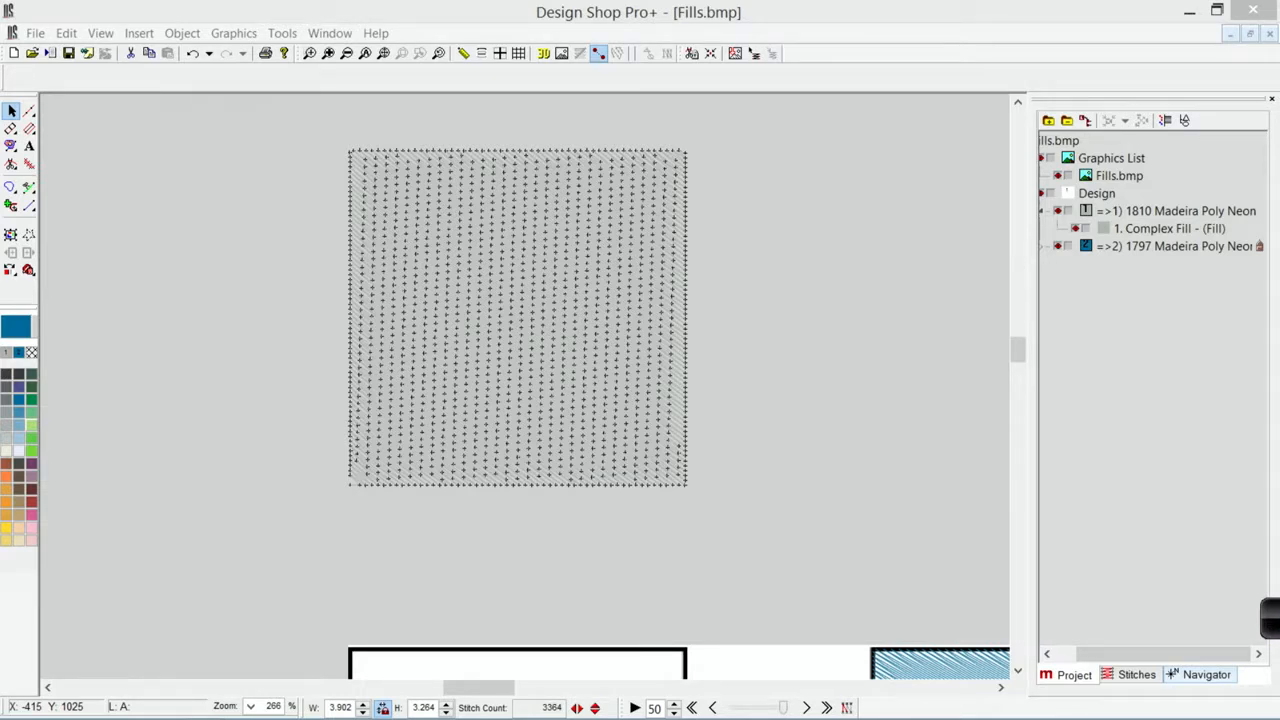
mouse_move(336, 151)
mouse_down()
mouse_move(686, 150)
mouse_move(688, 484)
mouse_move(342, 487)
mouse_move(346, 158)
mouse_up()
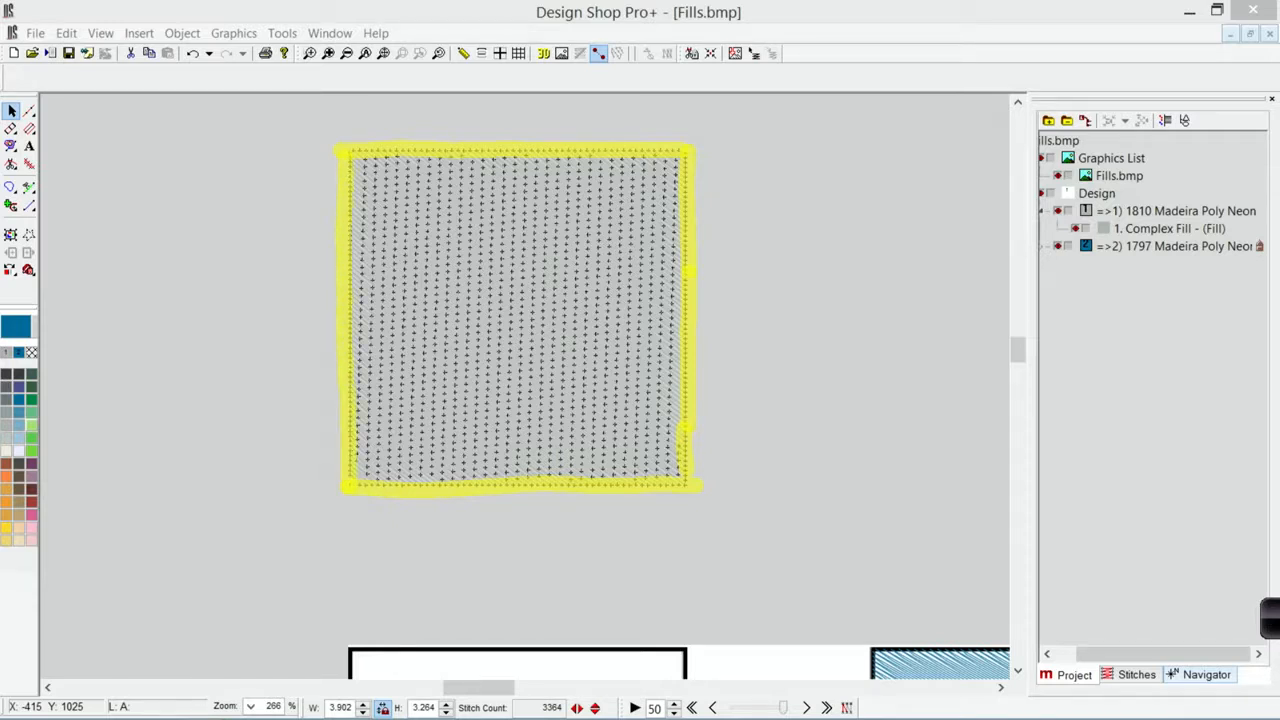
click(1270, 618)
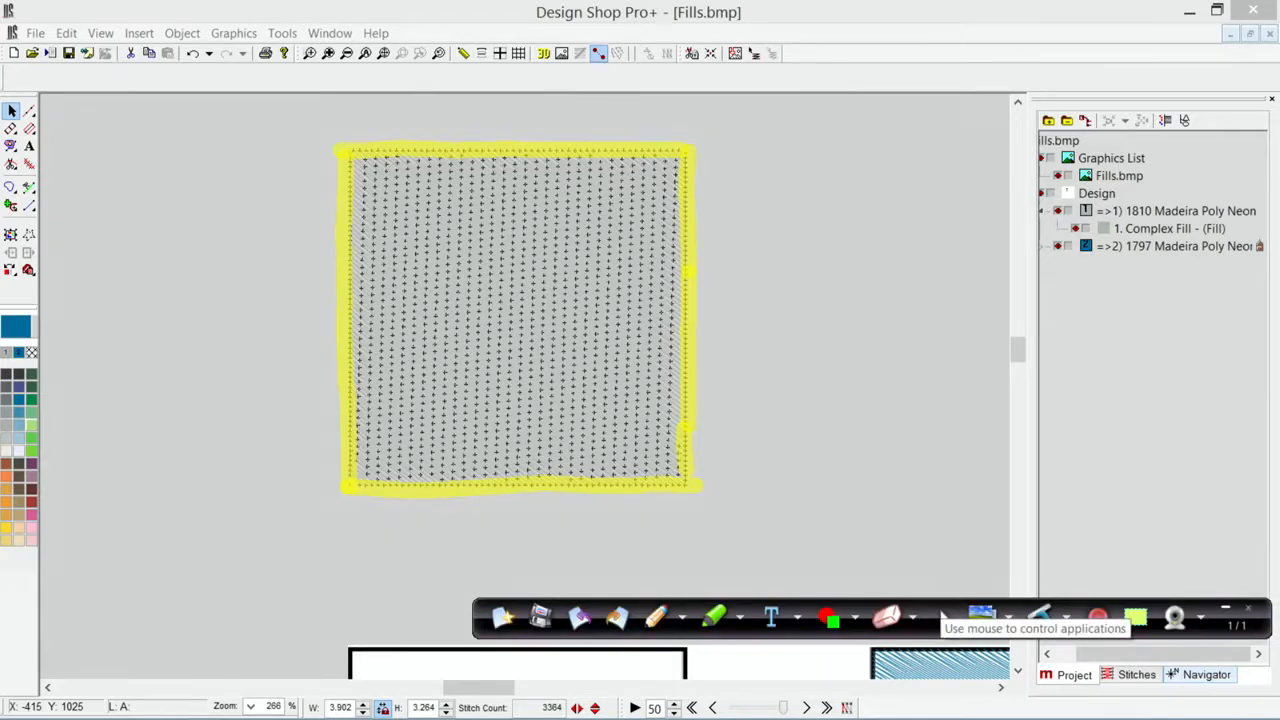
click(942, 617)
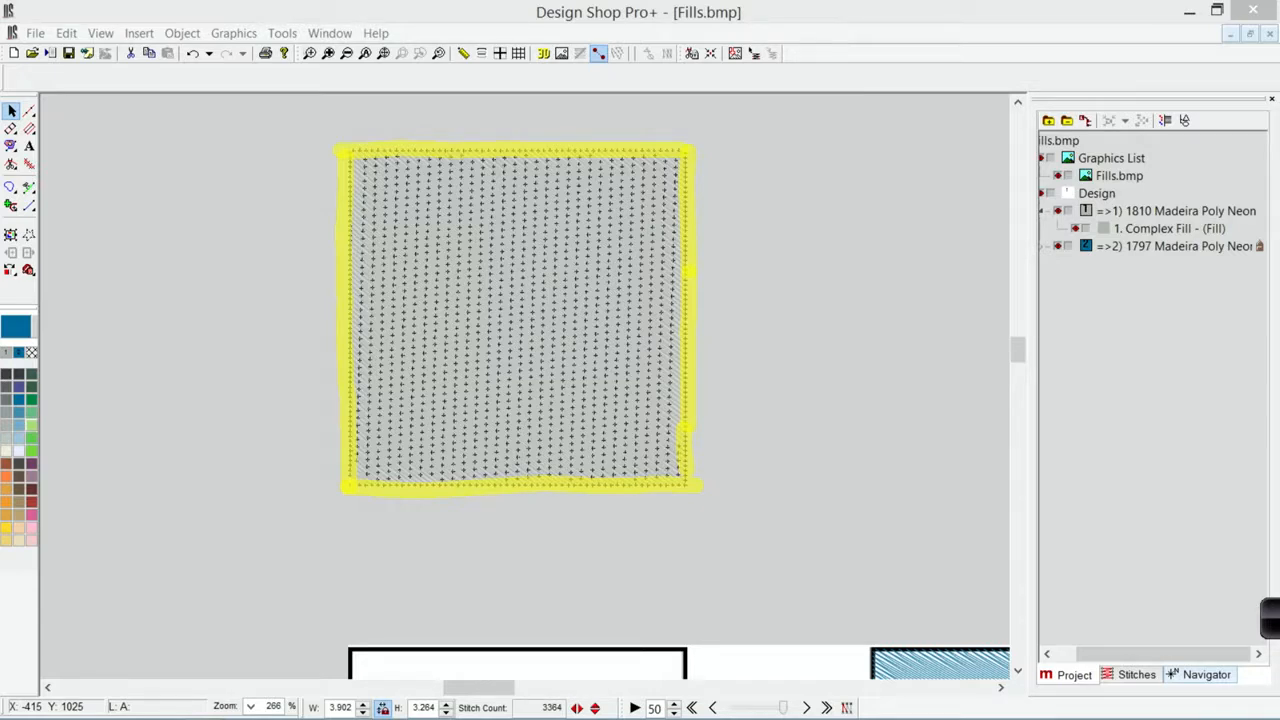
Step: Make the grey square's stitch direction line horizontal for a 90° stitch angle and deselect the square
click(521, 343)
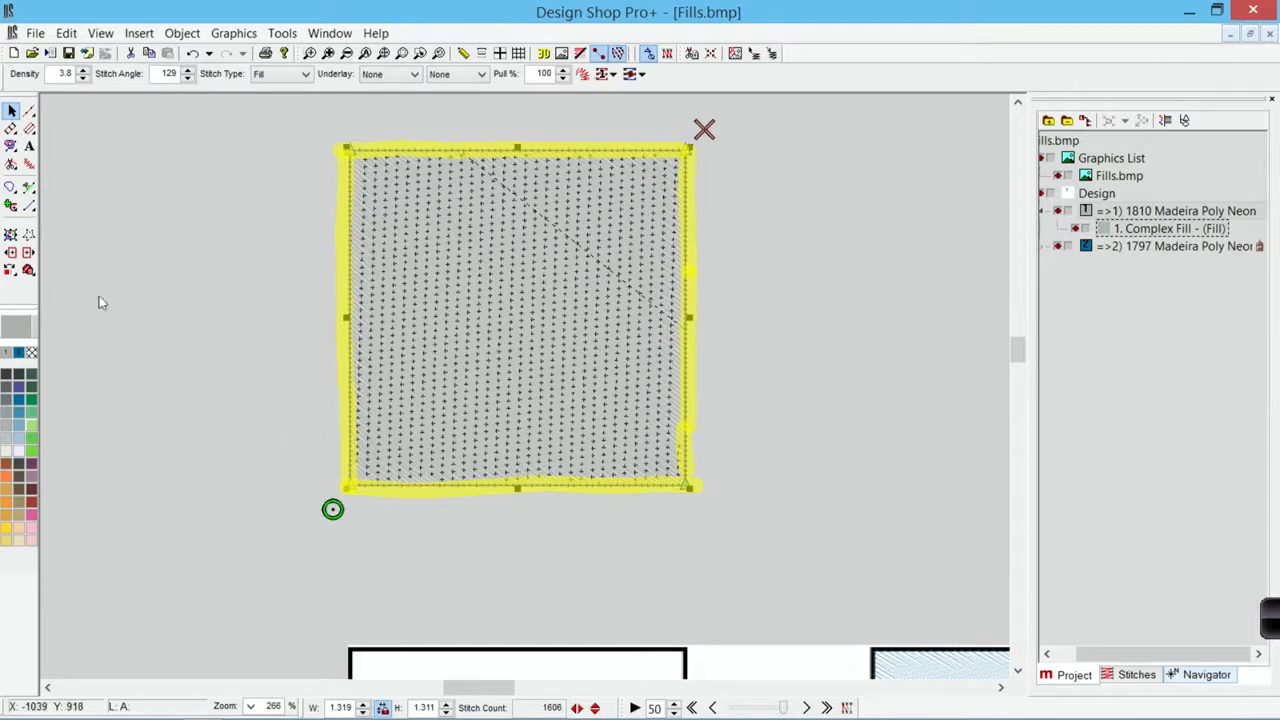
click(30, 207)
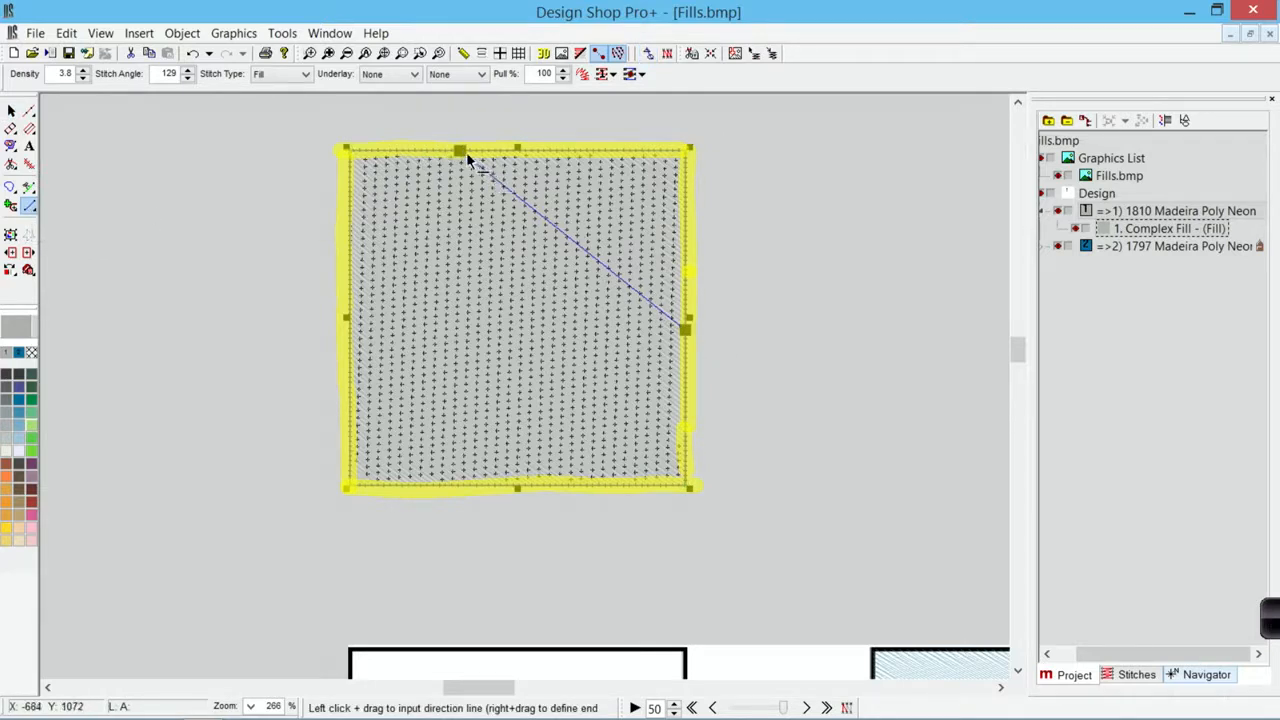
click(461, 150)
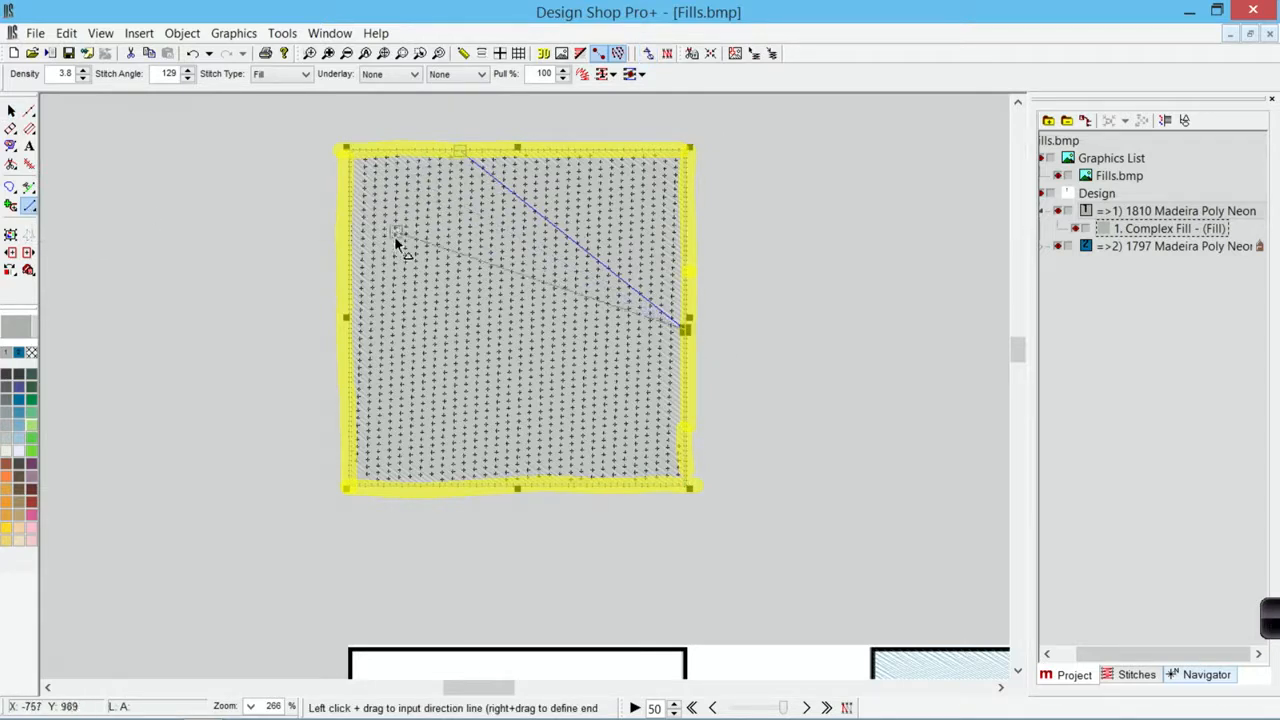
click(348, 331)
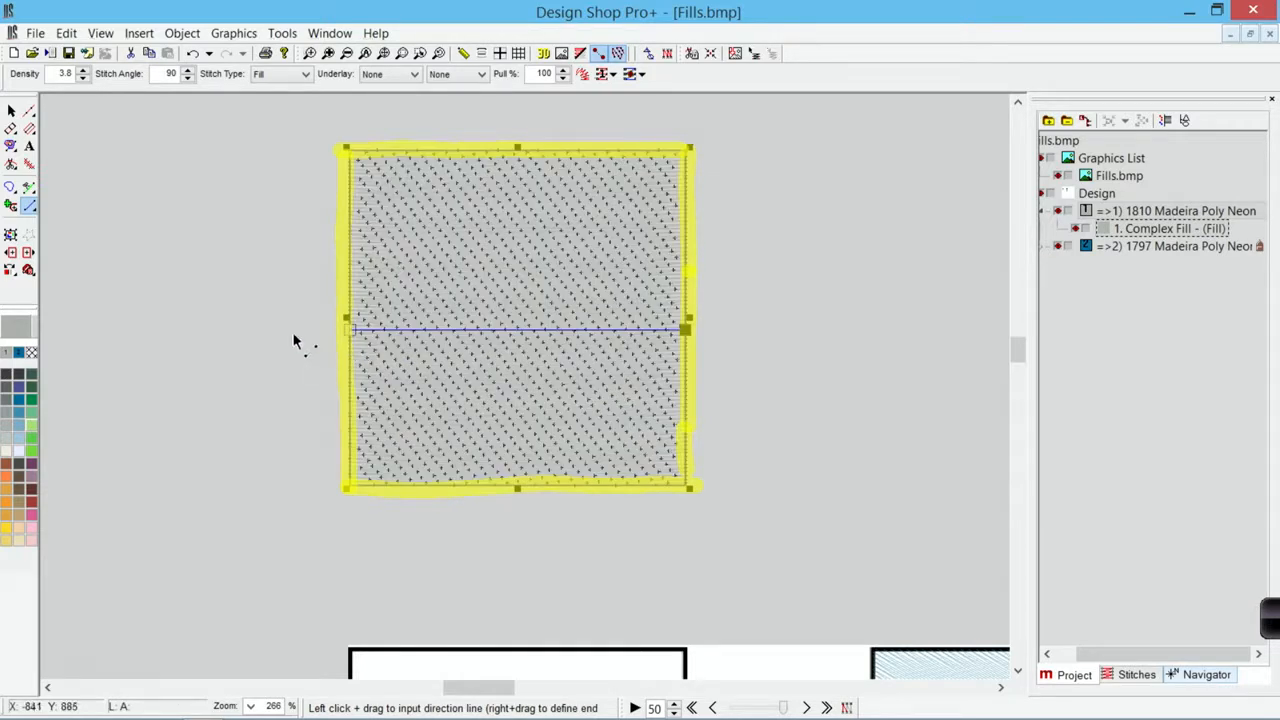
click(11, 111)
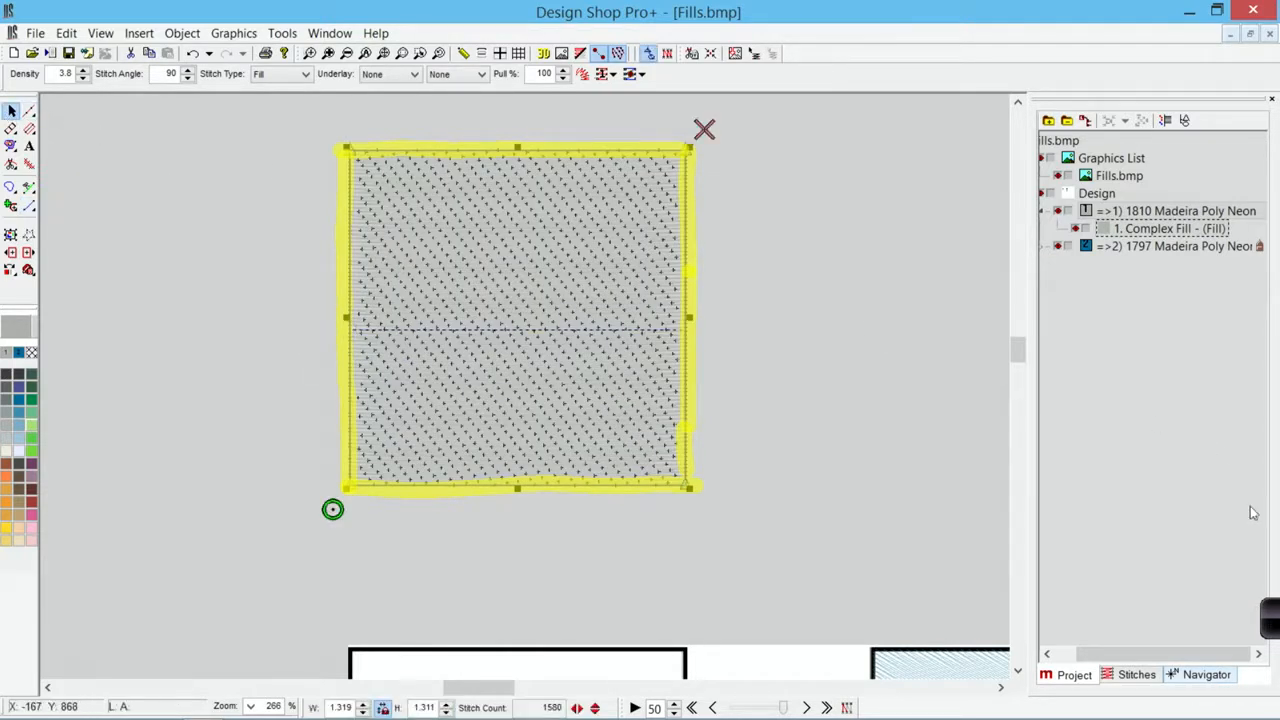
click(864, 507)
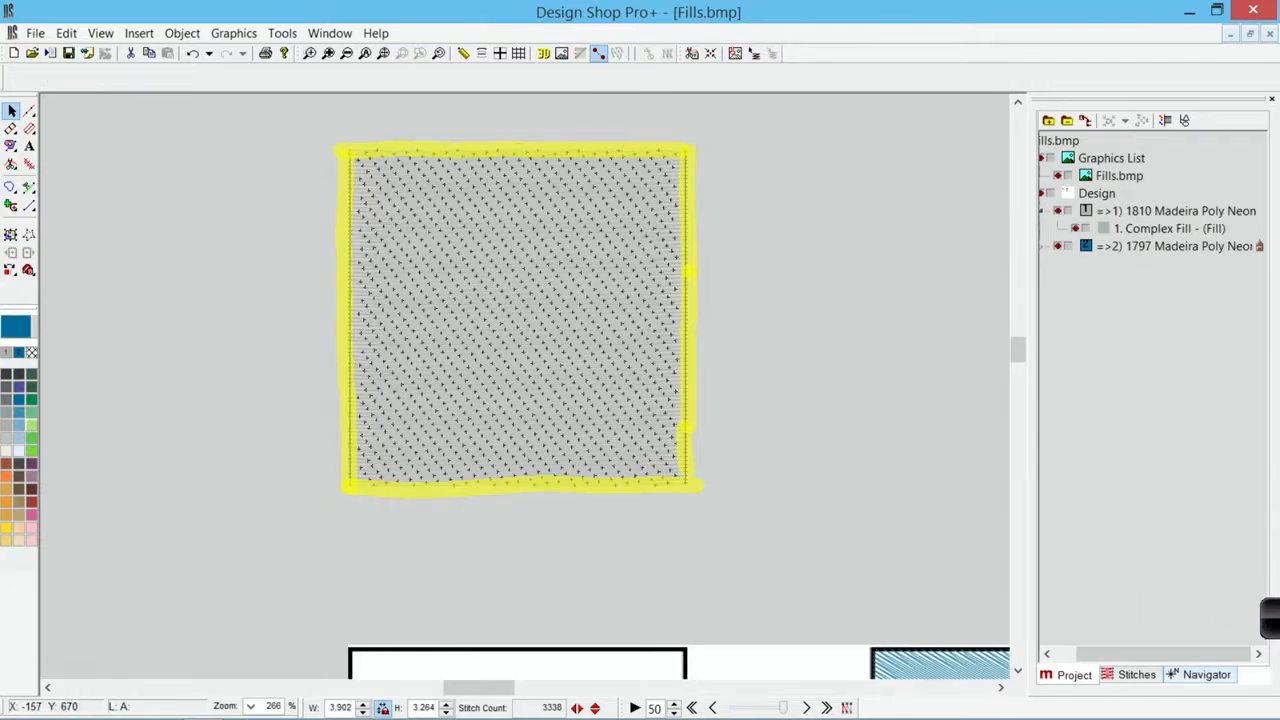
Step: Clear the yellow highlighting around the square and collapse the annotation tools
click(1273, 622)
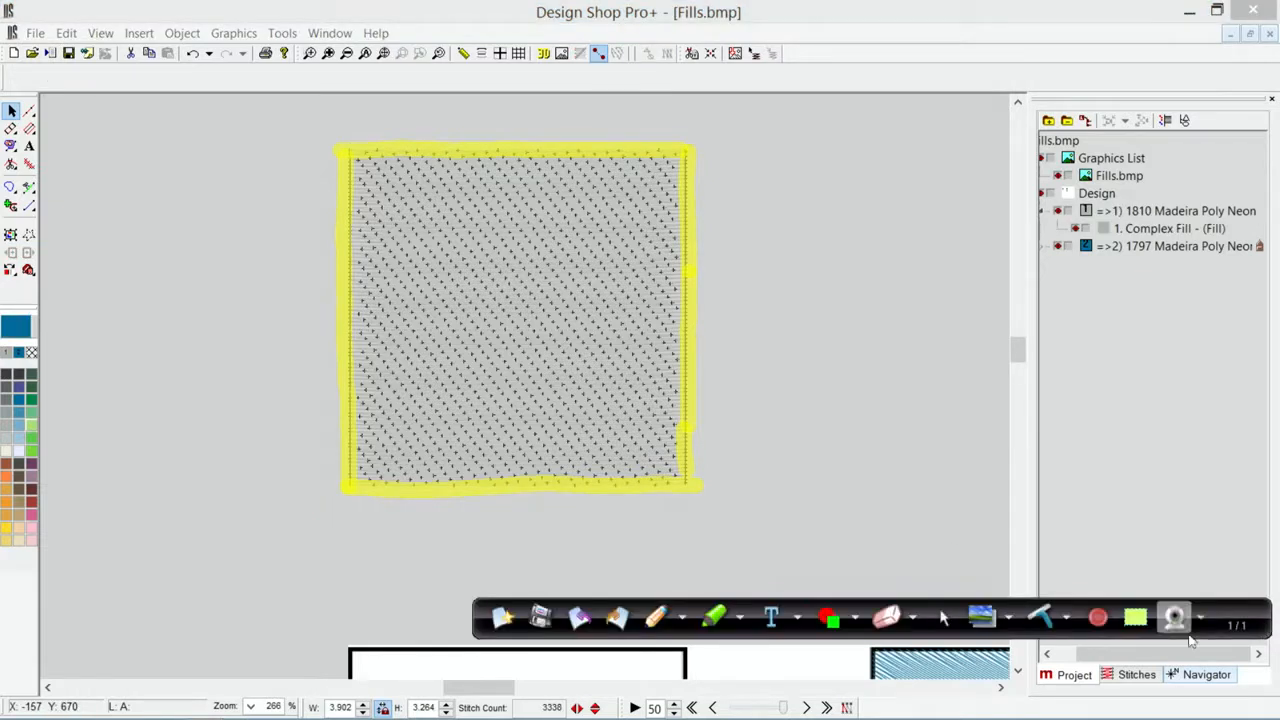
click(1047, 618)
click(1226, 608)
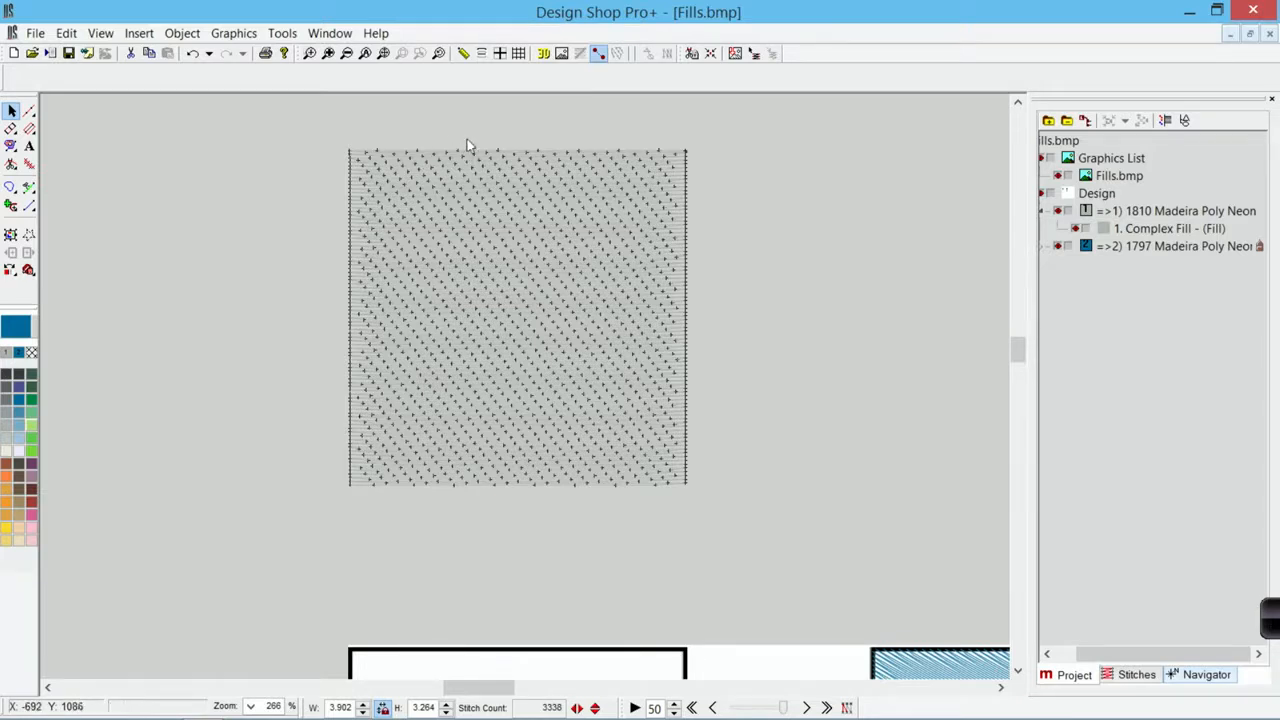
Step: Examine the grey square's top stitching properties, including stitch length and partition settings, then close them and deselect the square
click(504, 286)
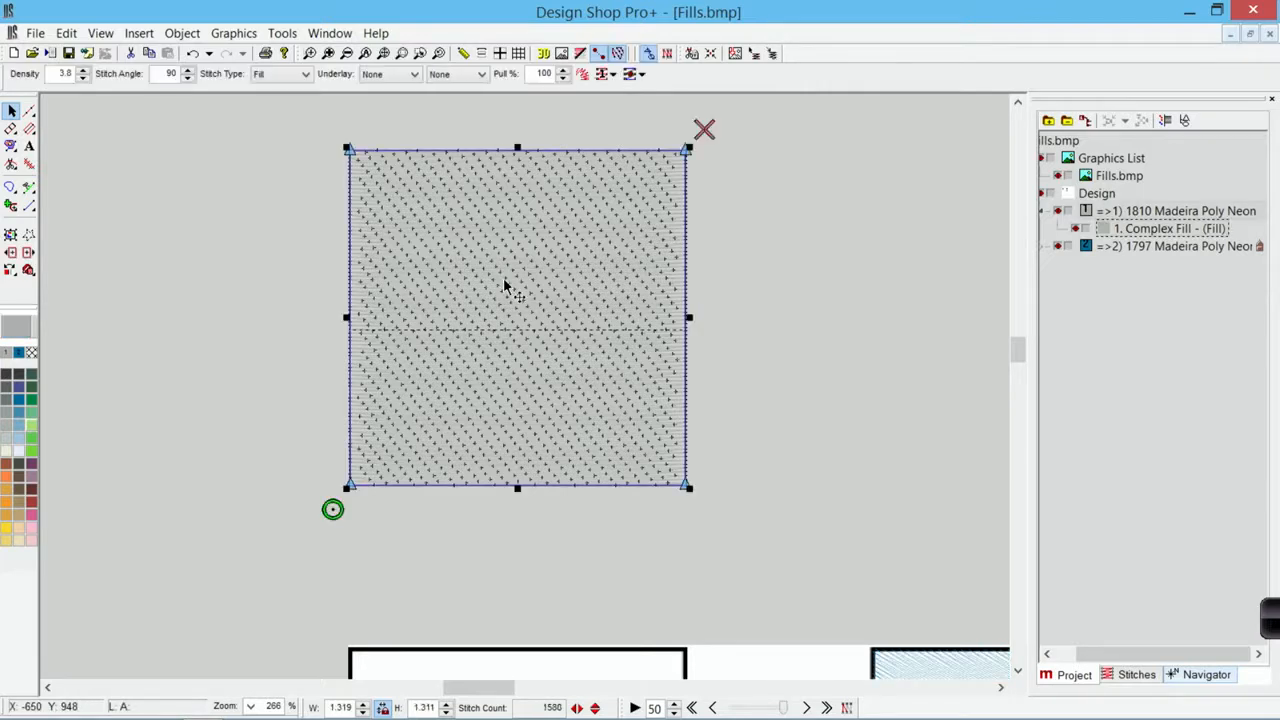
right_click(505, 283)
click(545, 291)
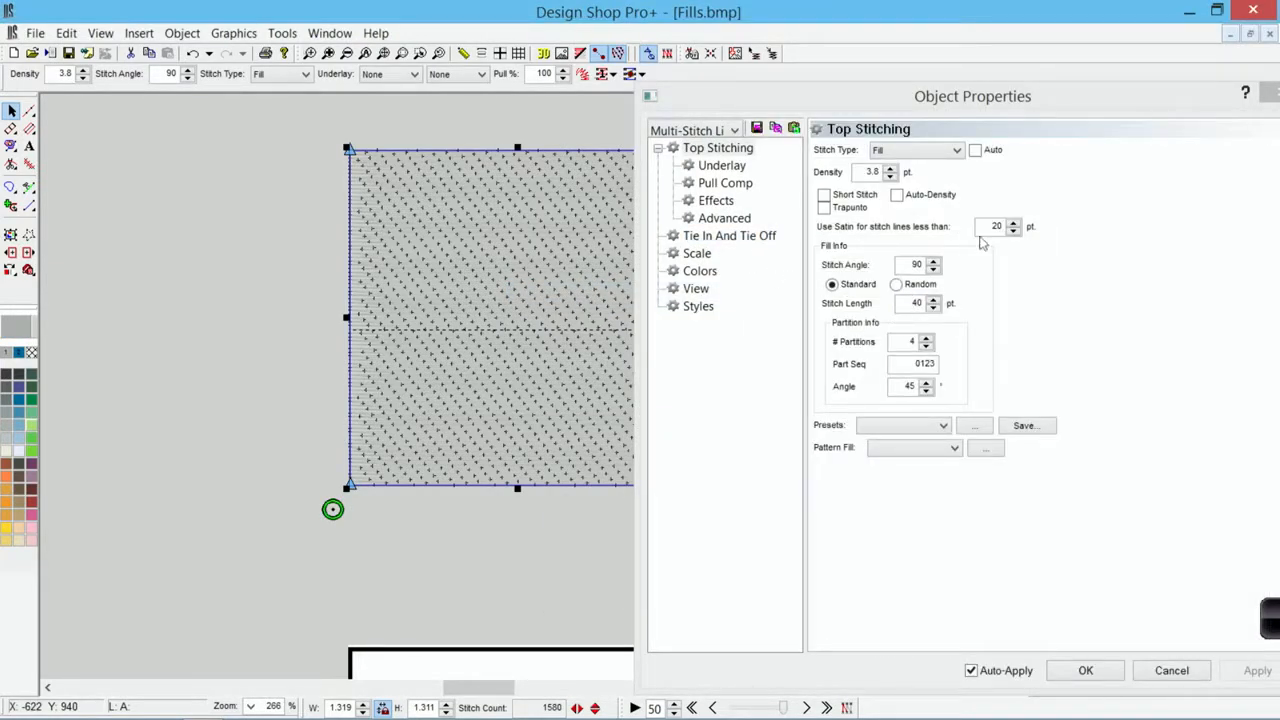
drag(1092, 97, 984, 100)
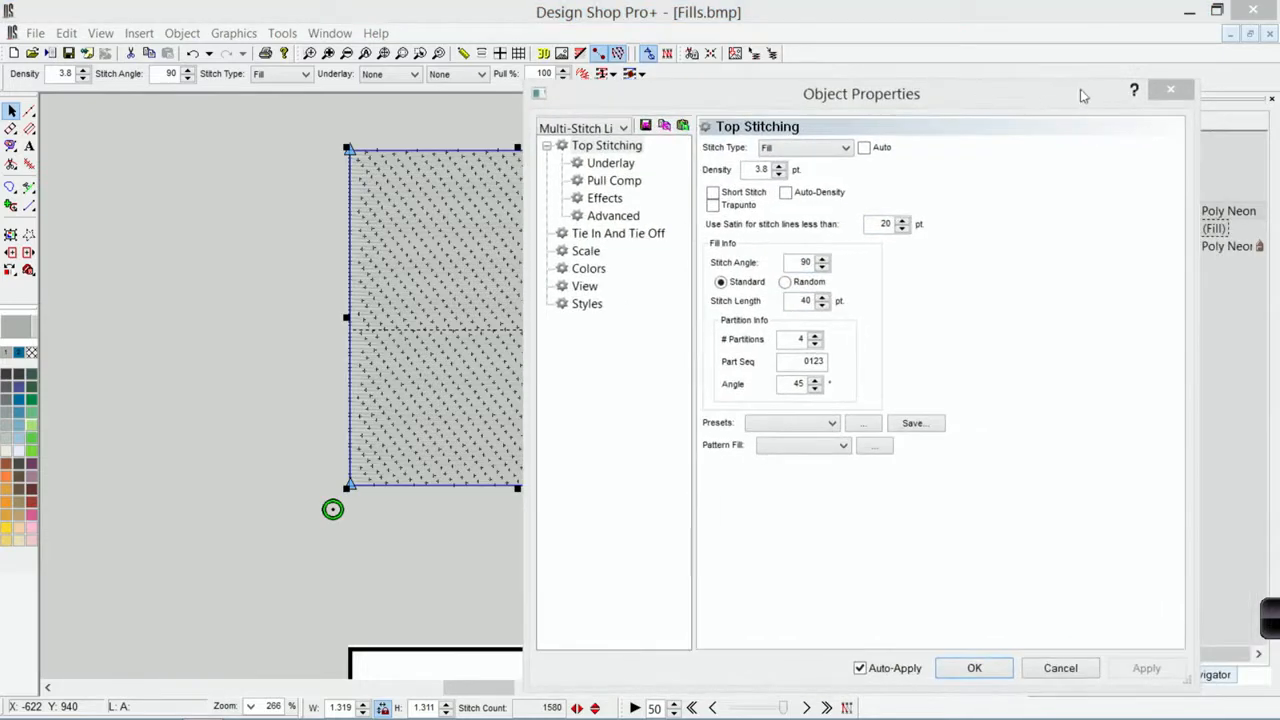
click(1176, 93)
click(269, 264)
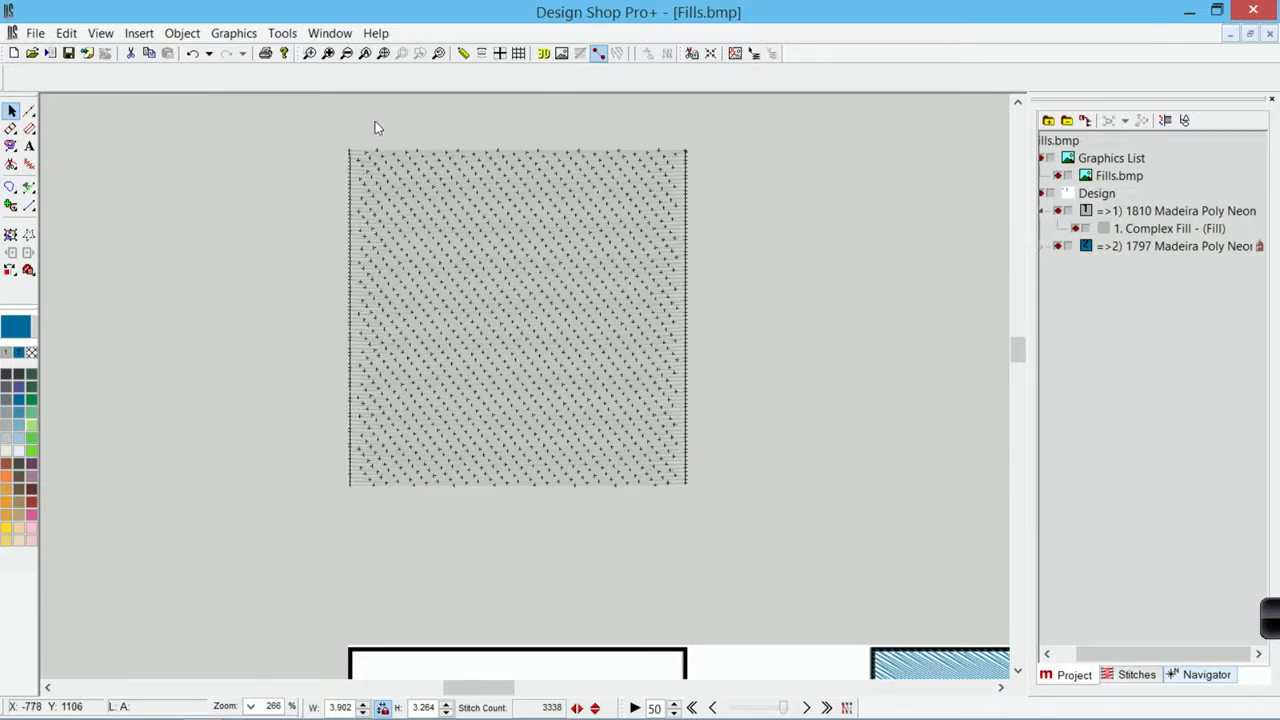
Step: Mark the spacing between stitch points along the square's upper edge with blue pen strokes, starting near its upper-left corner
click(310, 53)
drag(302, 128, 528, 272)
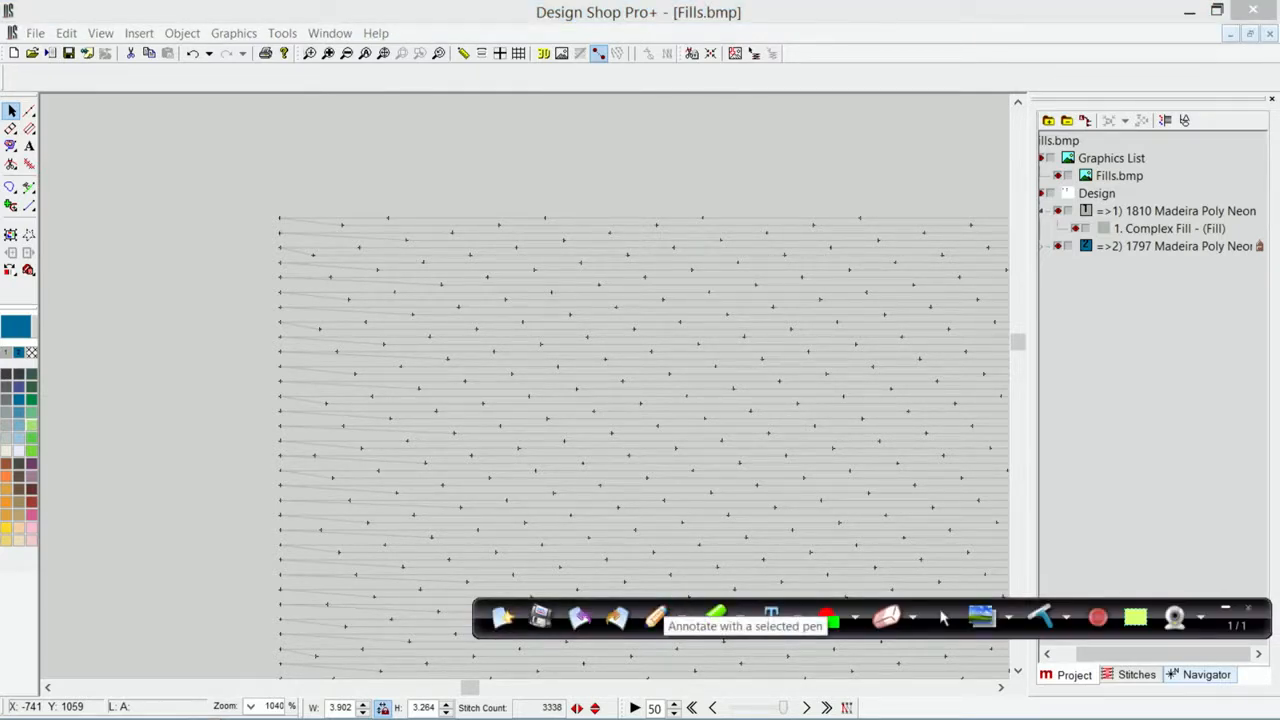
click(657, 617)
click(676, 478)
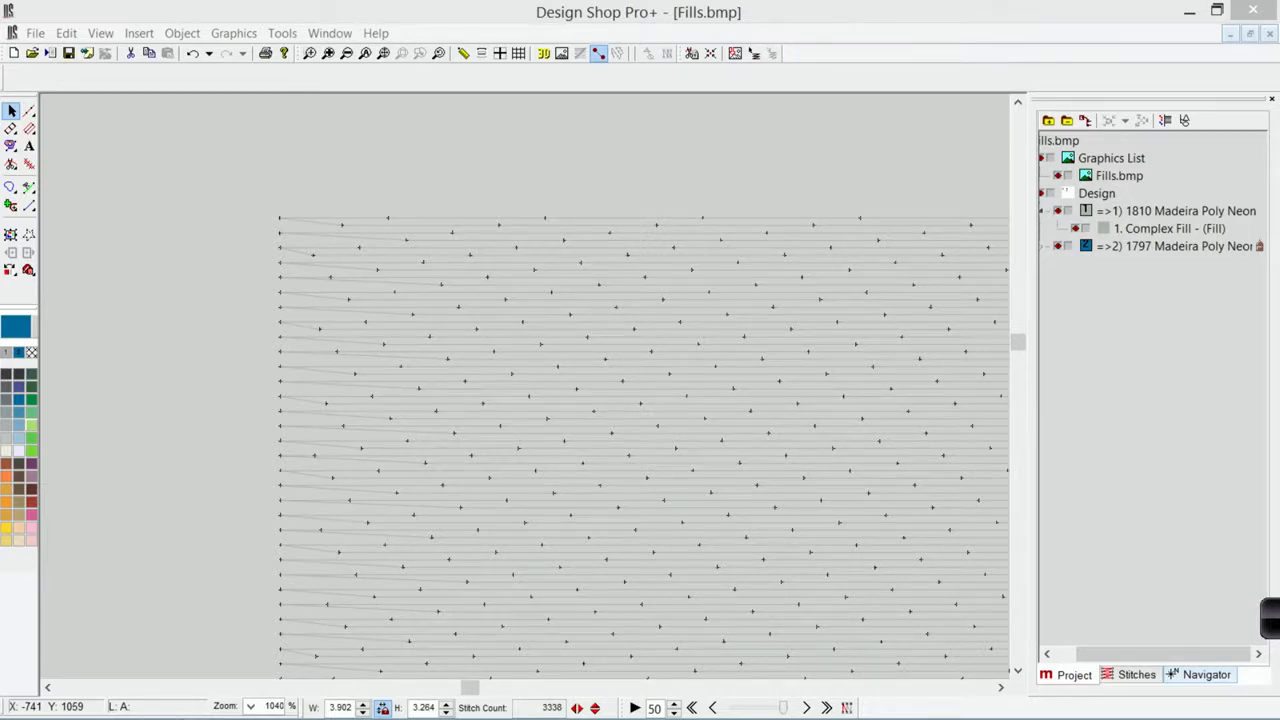
drag(284, 199, 284, 213)
mouse_move(339, 200)
mouse_down()
mouse_move(396, 214)
mouse_move(418, 197)
mouse_move(494, 188)
mouse_move(555, 212)
mouse_up()
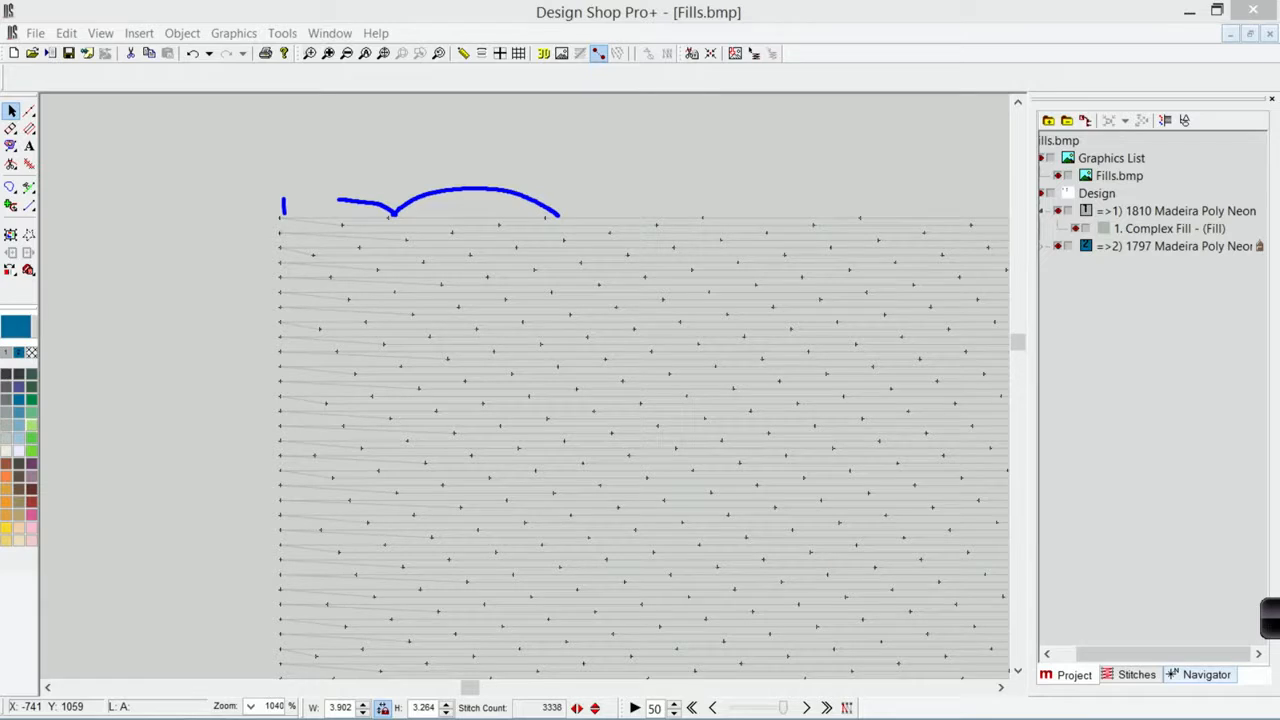
mouse_move(703, 217)
mouse_down()
mouse_move(755, 206)
mouse_move(868, 221)
mouse_up()
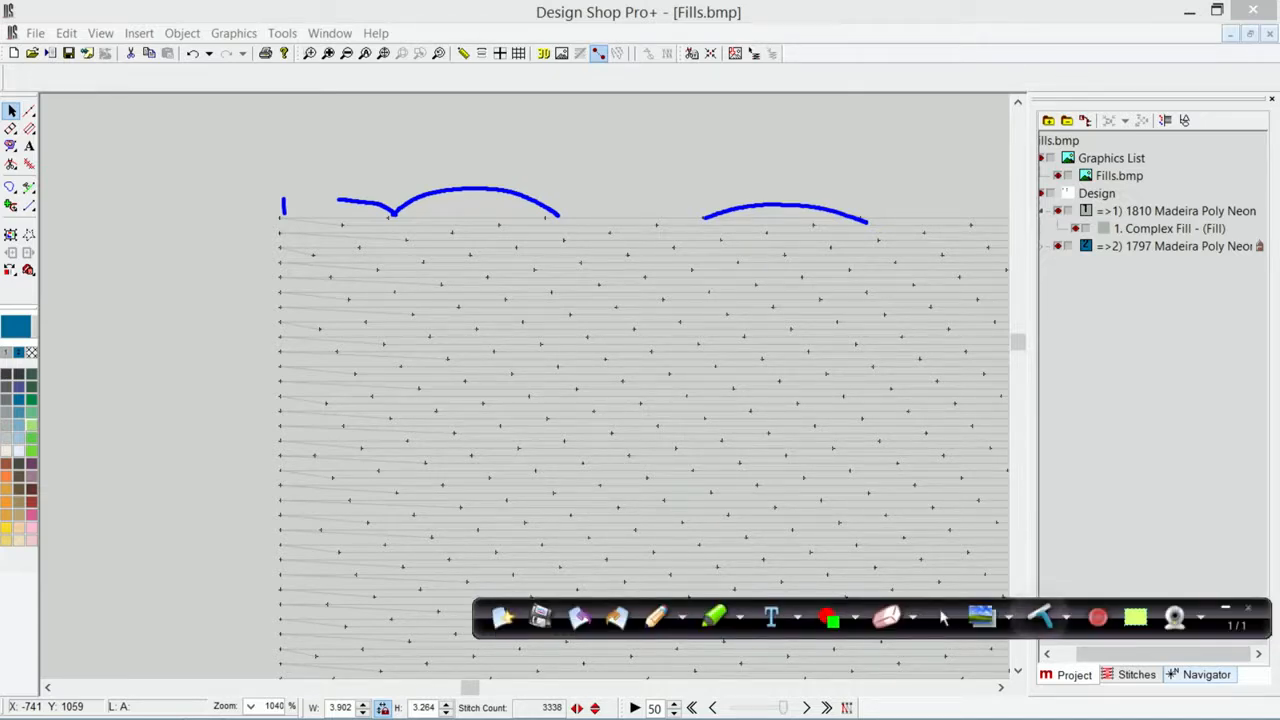
Step: Clear the blue pen marks, return to controlling the application and bring the whole grey square back into view
click(1040, 615)
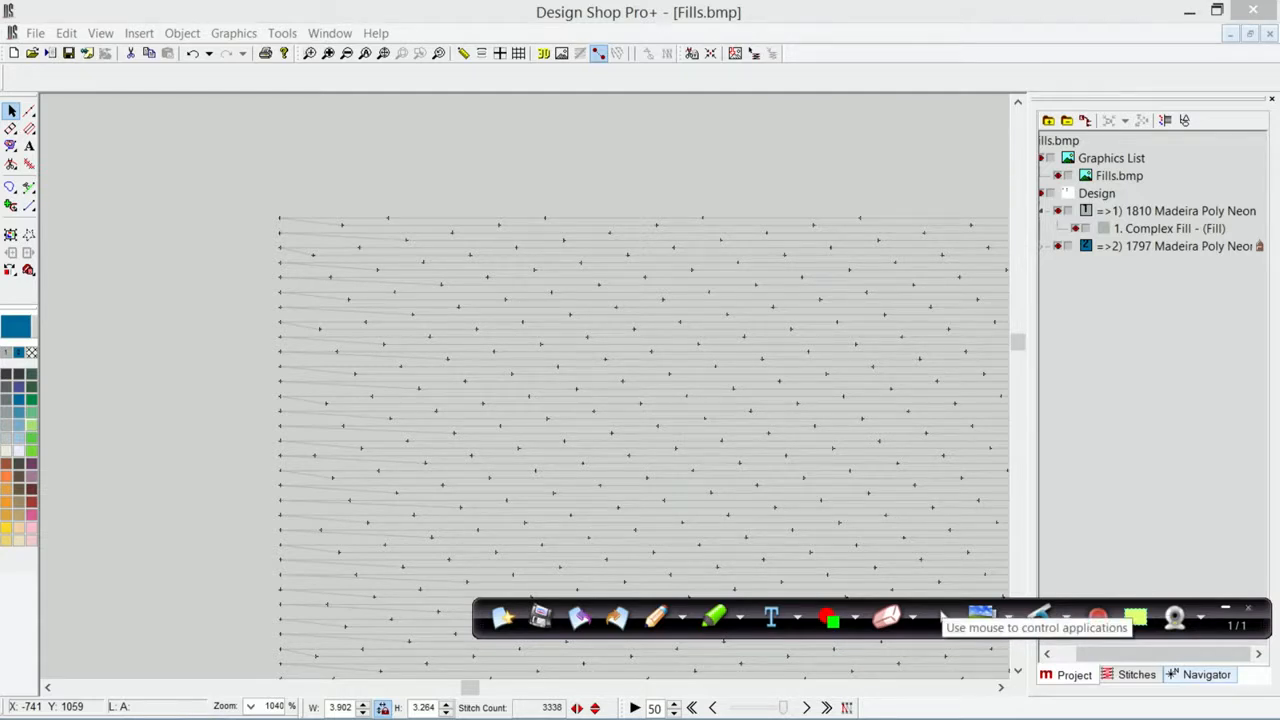
click(943, 616)
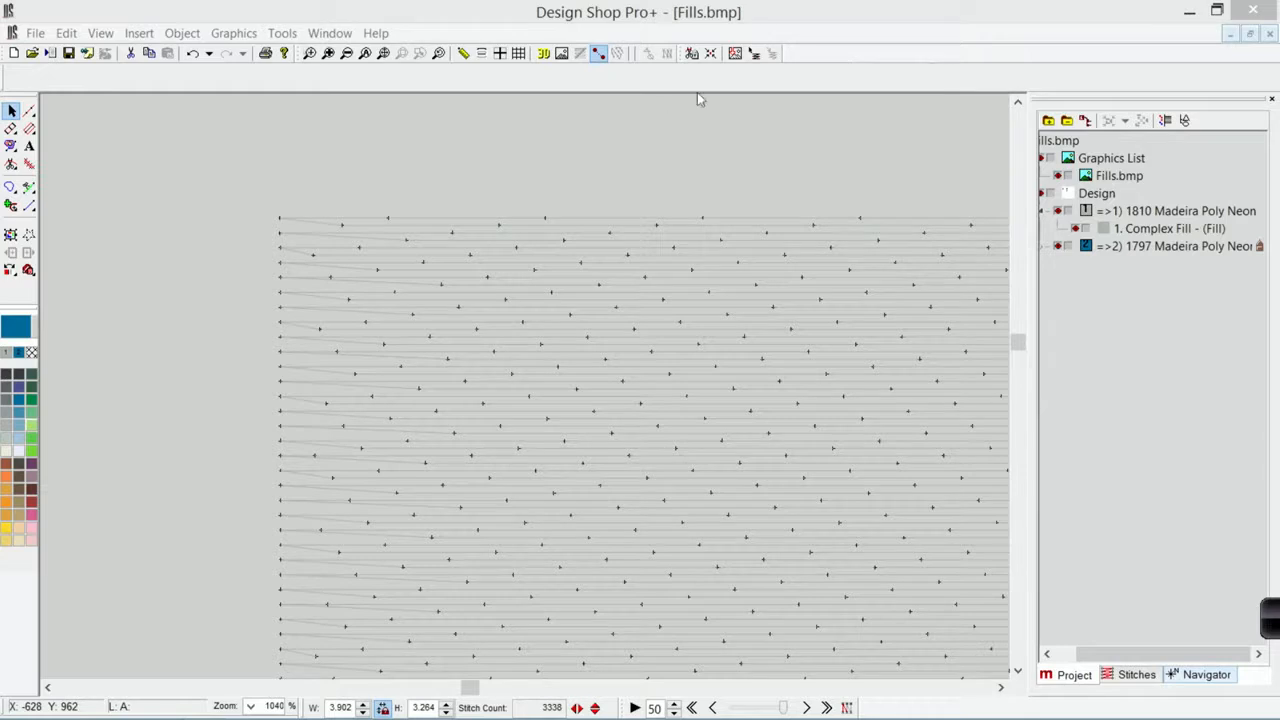
click(438, 53)
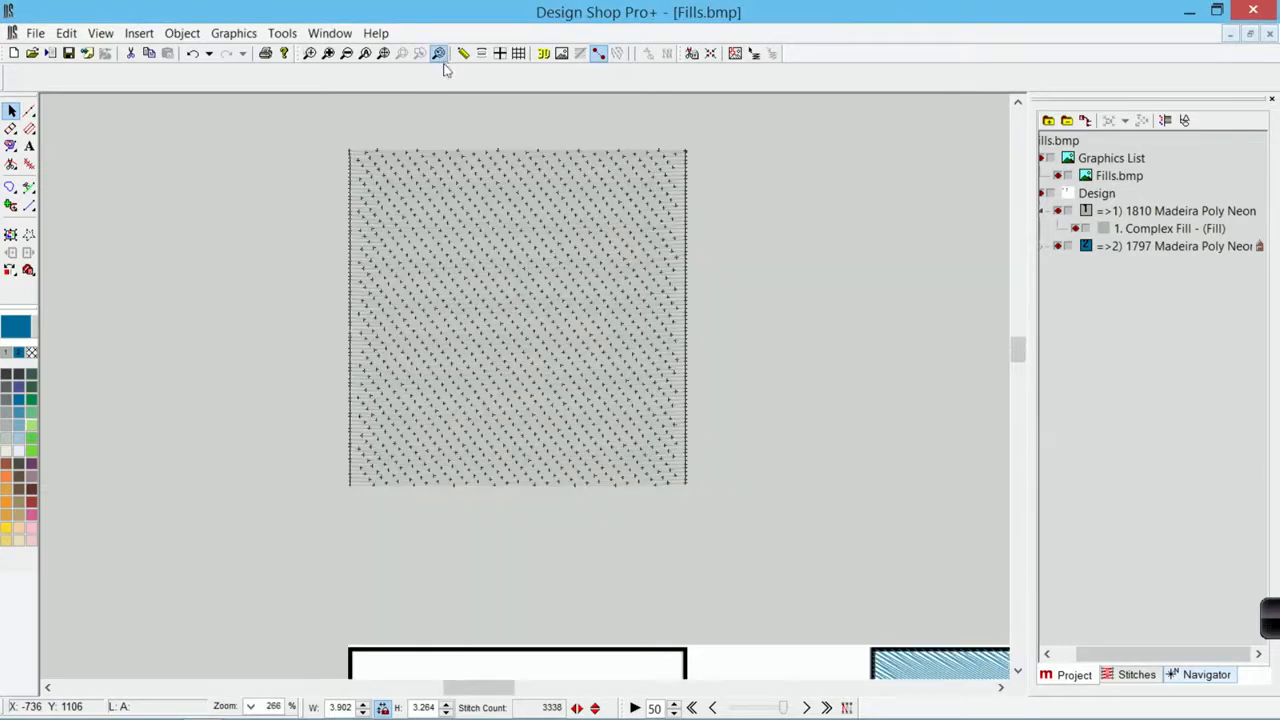
Step: Tilt the grey square's stitch direction line up to its top edge for a stitch angle of 122°
click(592, 333)
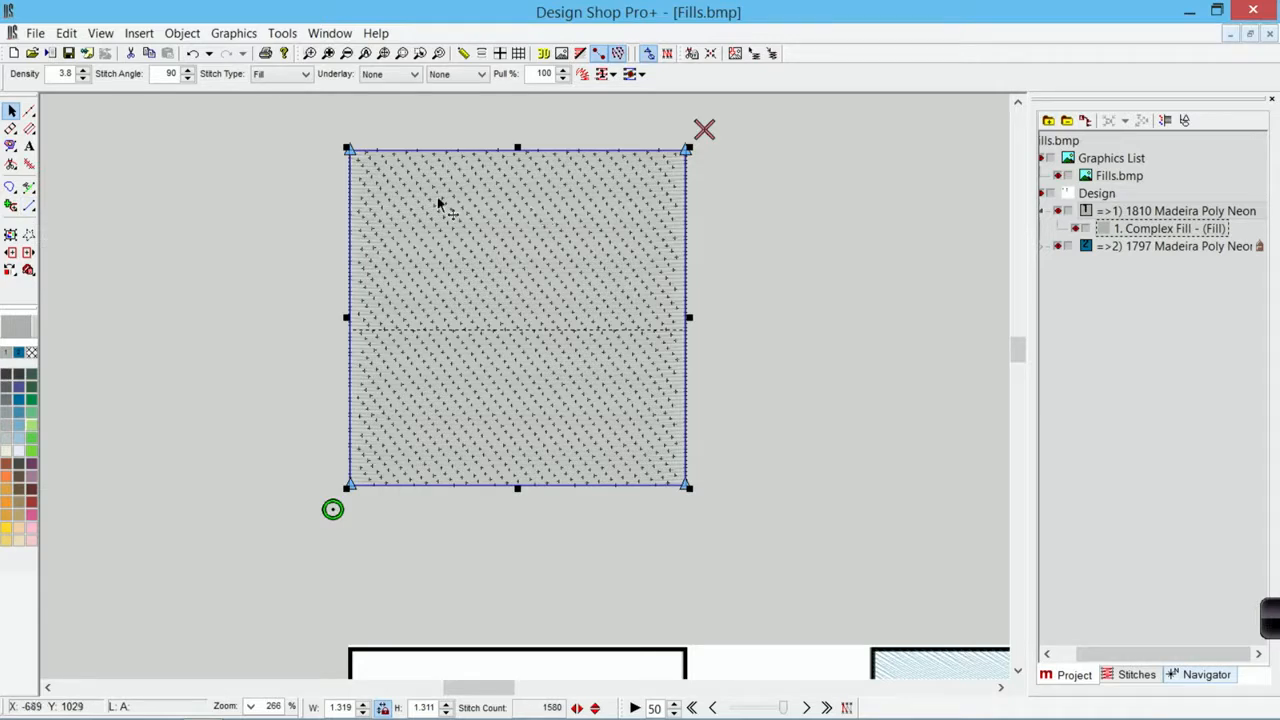
click(28, 209)
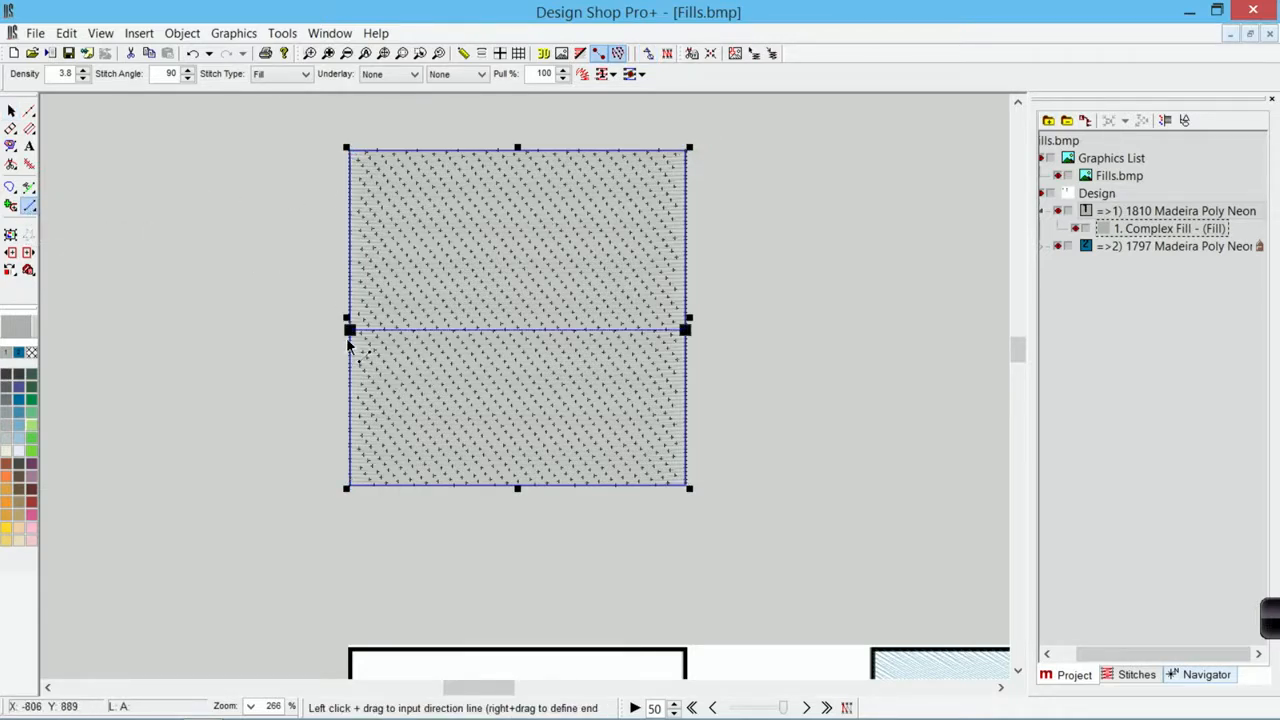
drag(354, 337, 399, 150)
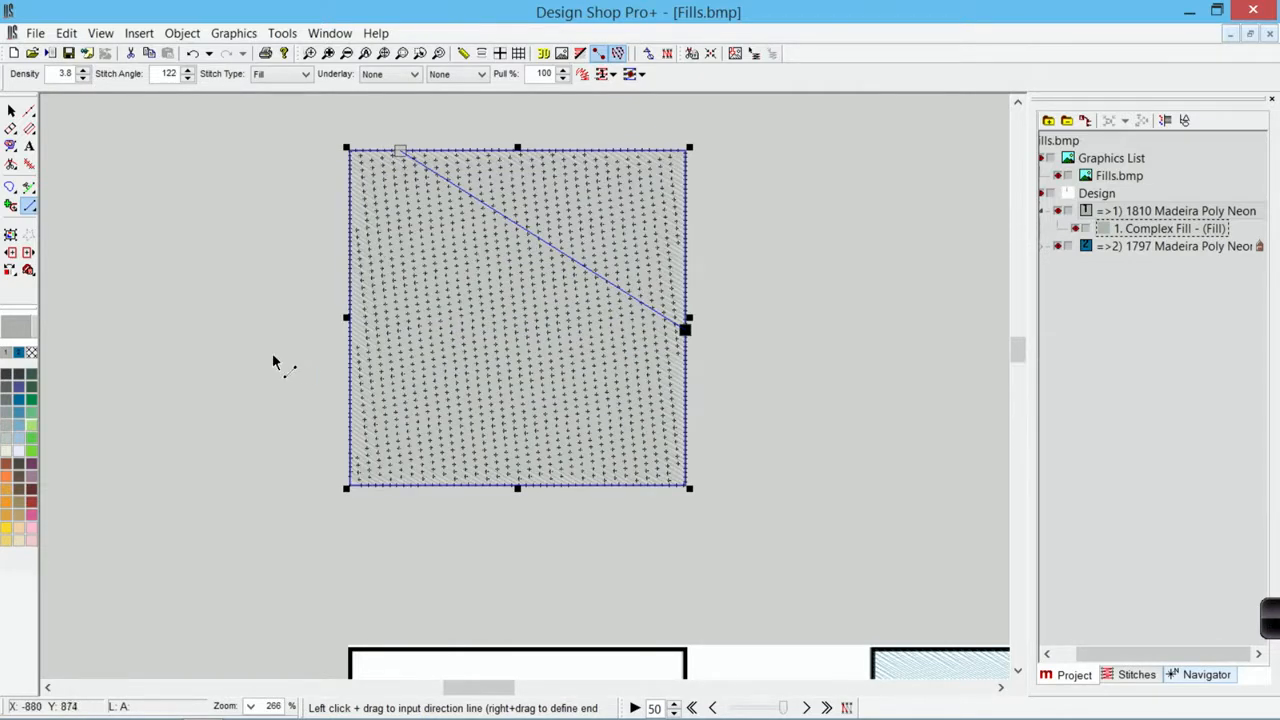
Step: Try a second, nearly horizontal stitch direction line across the square's lower half, delete it and deselect the square
drag(266, 348, 826, 397)
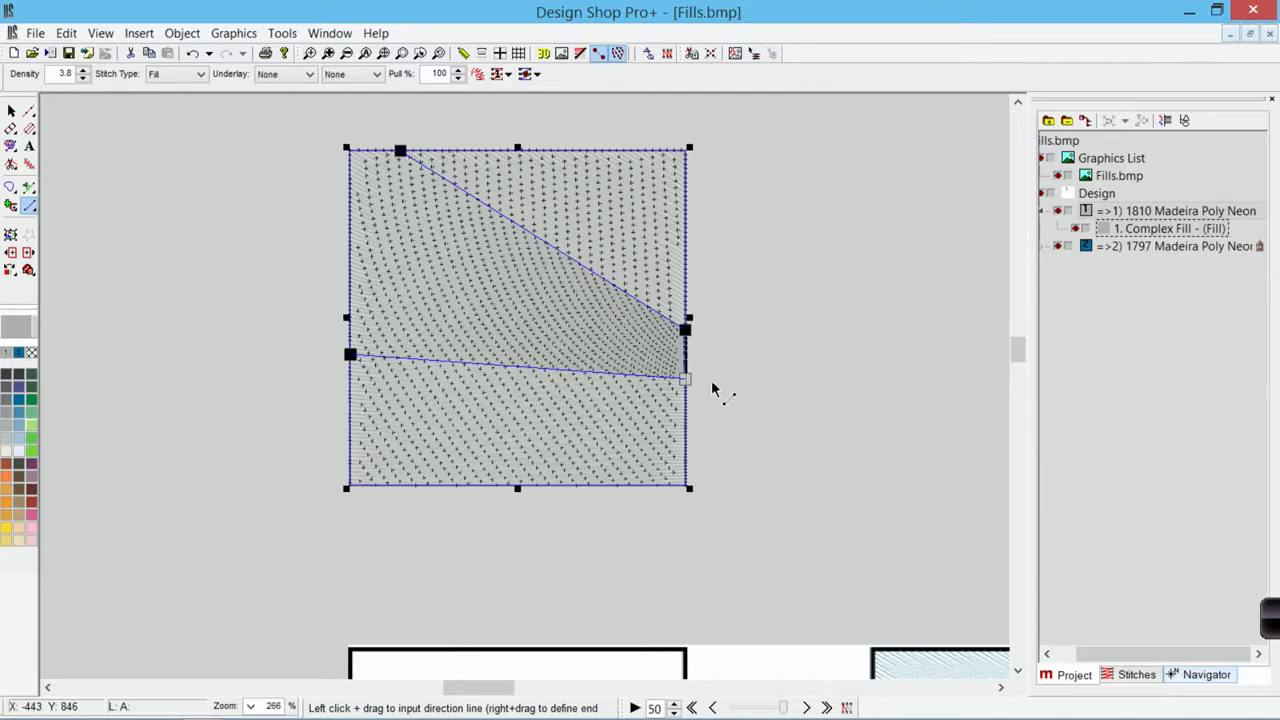
key(Delete)
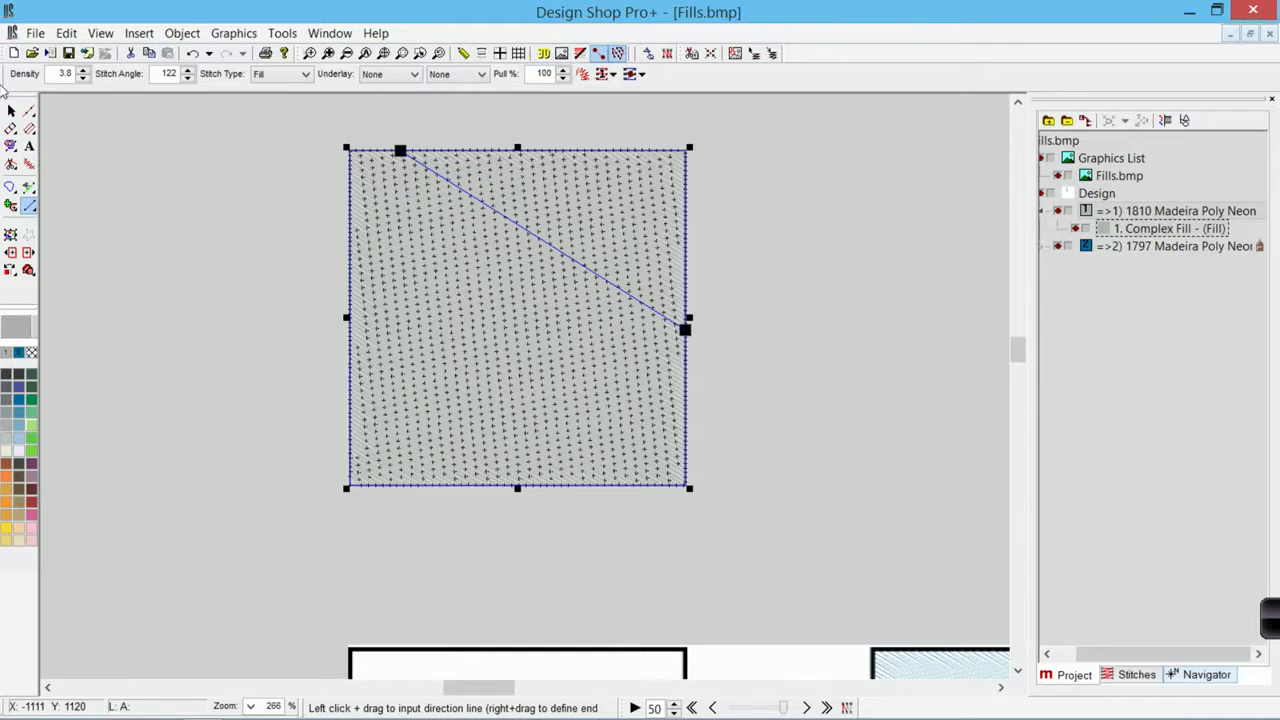
click(11, 110)
click(169, 211)
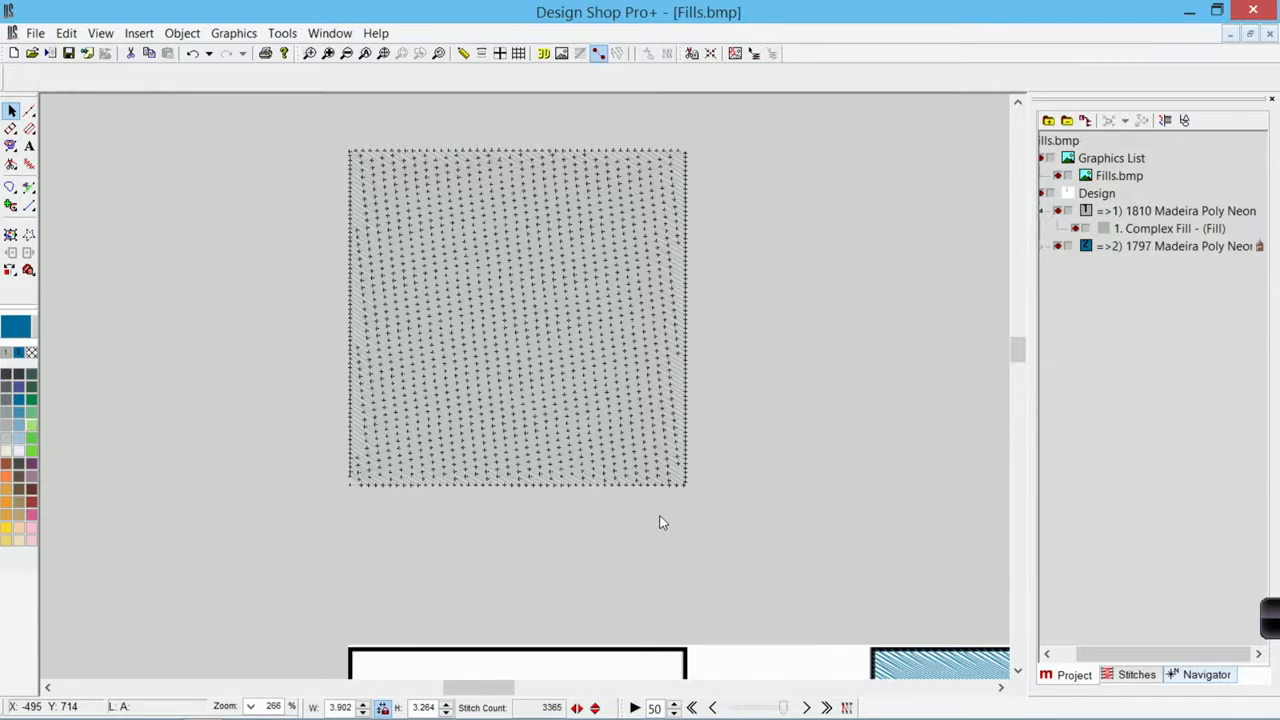
Step: Hide the individual stitch points and display the grey square's fill in 3D
click(590, 188)
click(617, 53)
click(734, 194)
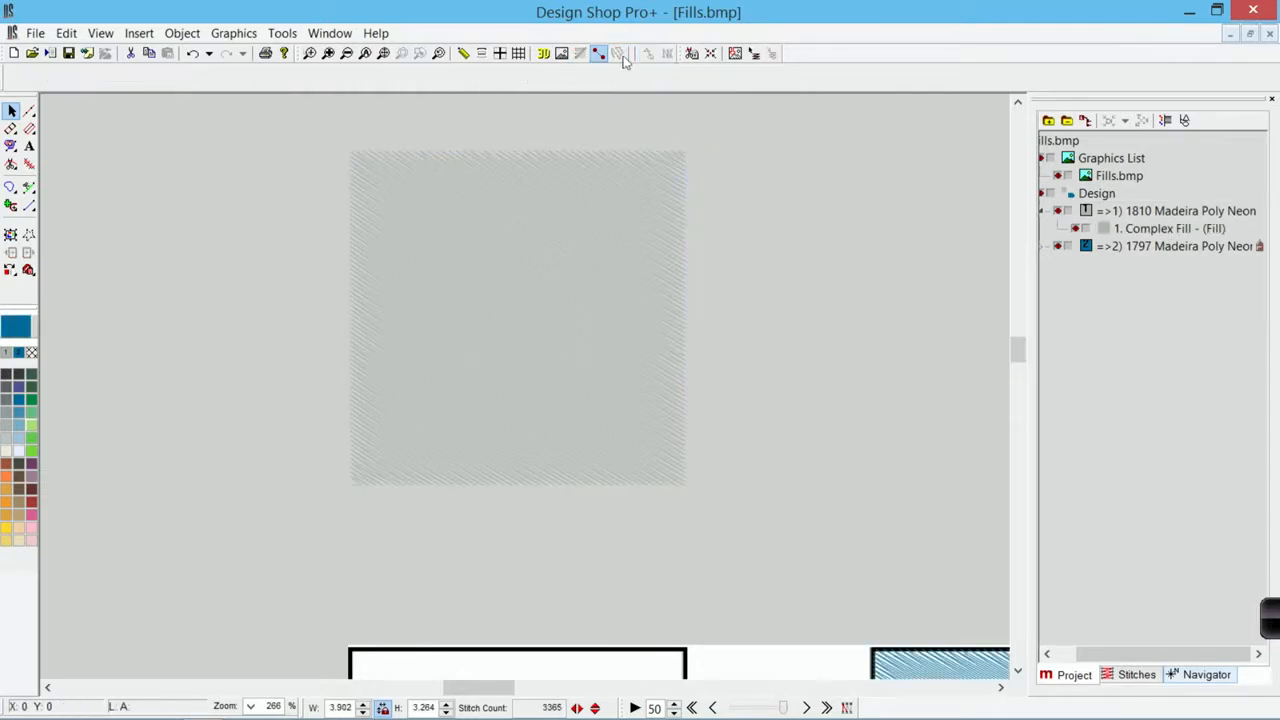
click(542, 53)
click(603, 393)
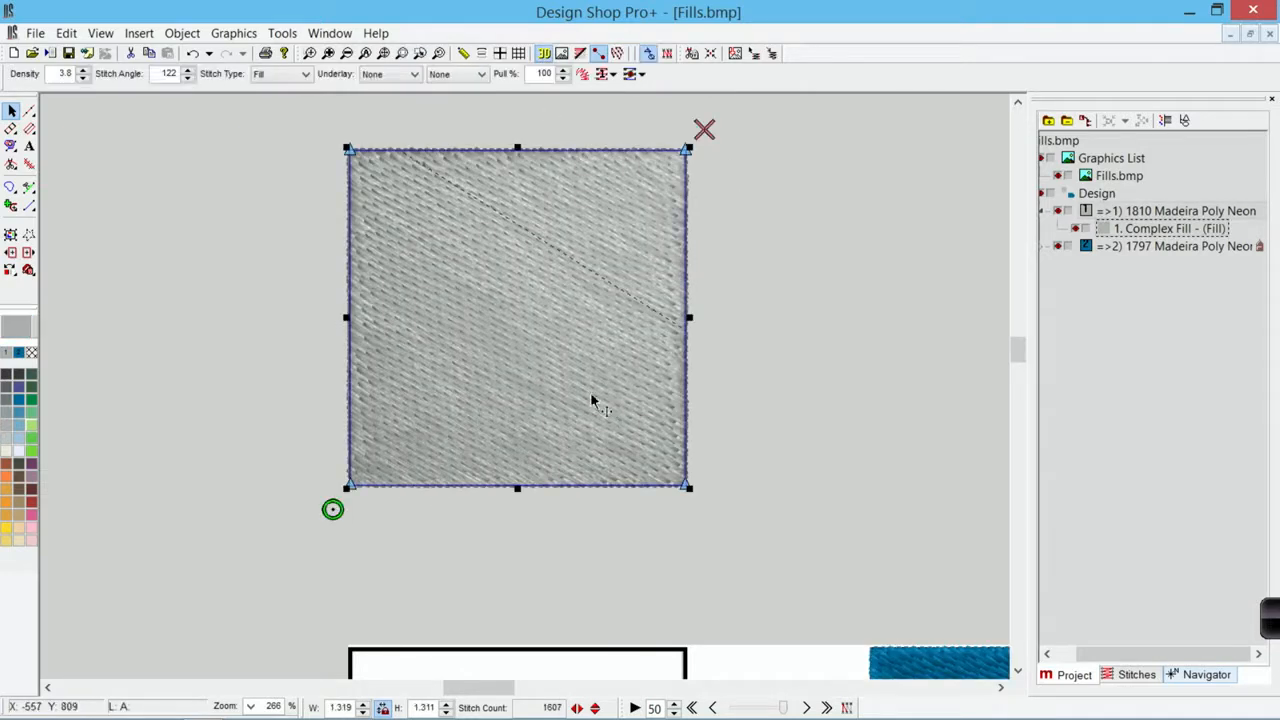
click(616, 525)
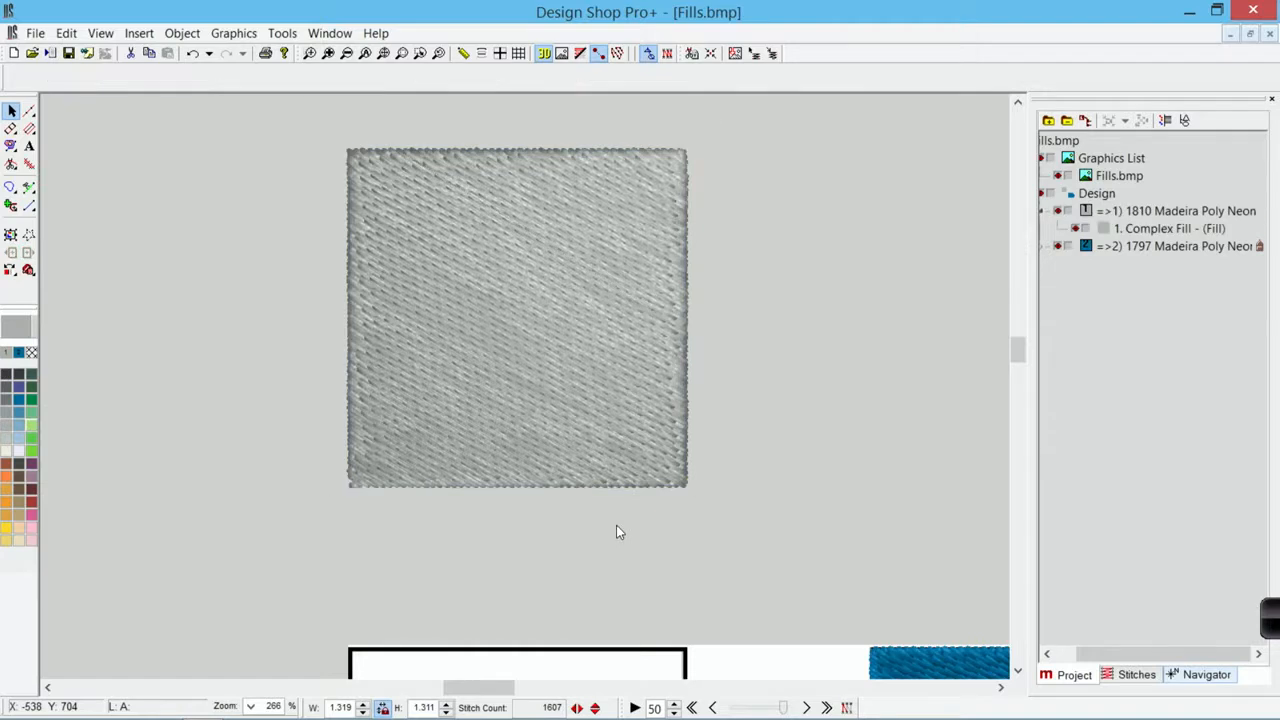
Step: Move the grey square's exit point from its upper-right corner to the lower half of its right edge
click(583, 419)
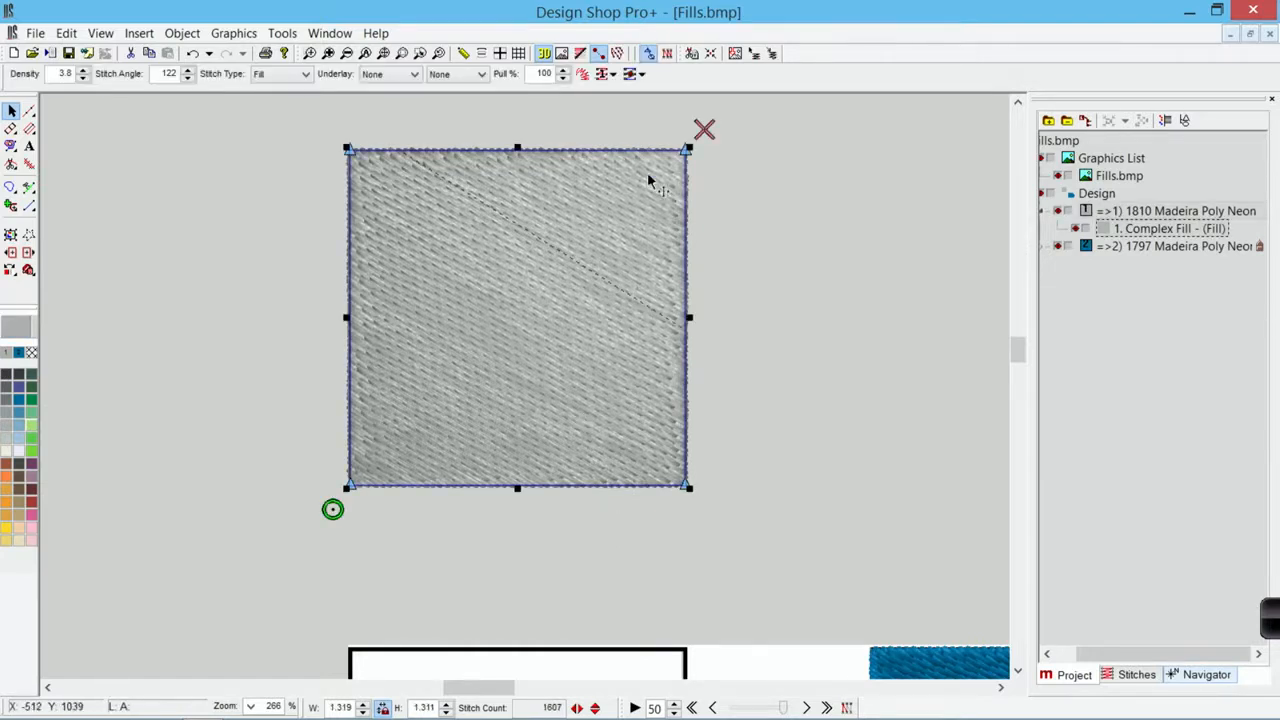
click(705, 130)
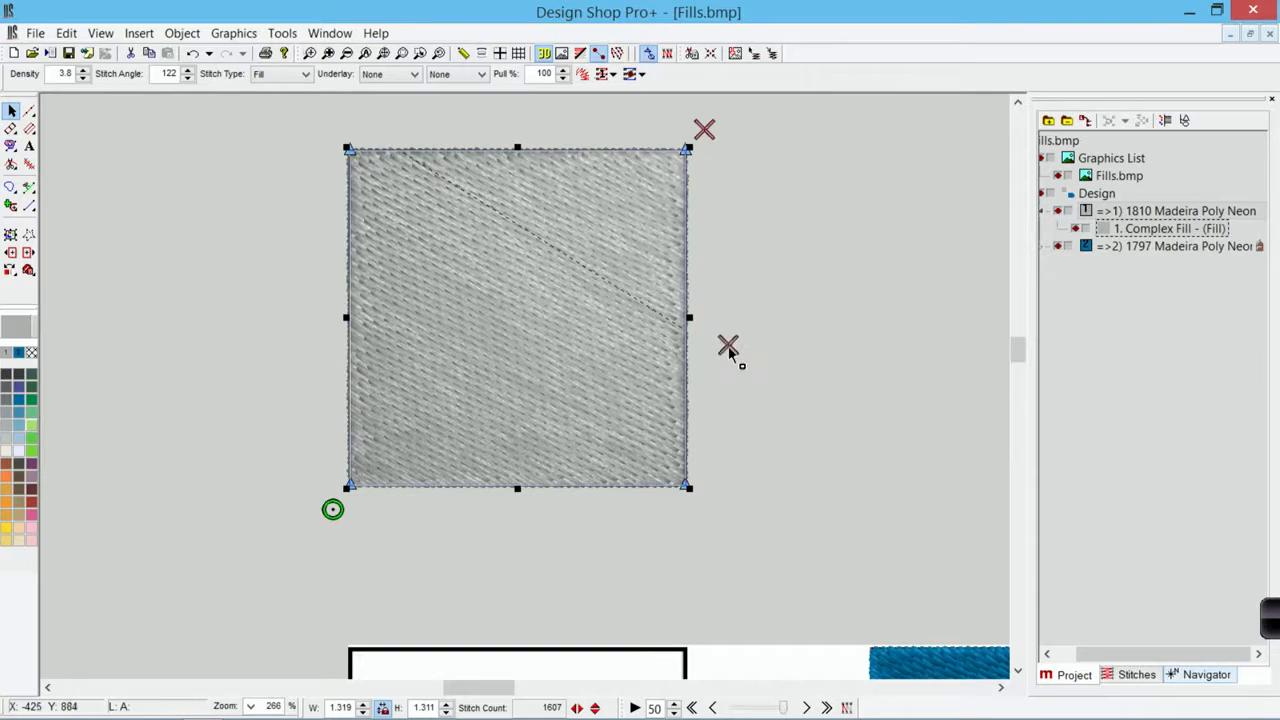
click(698, 384)
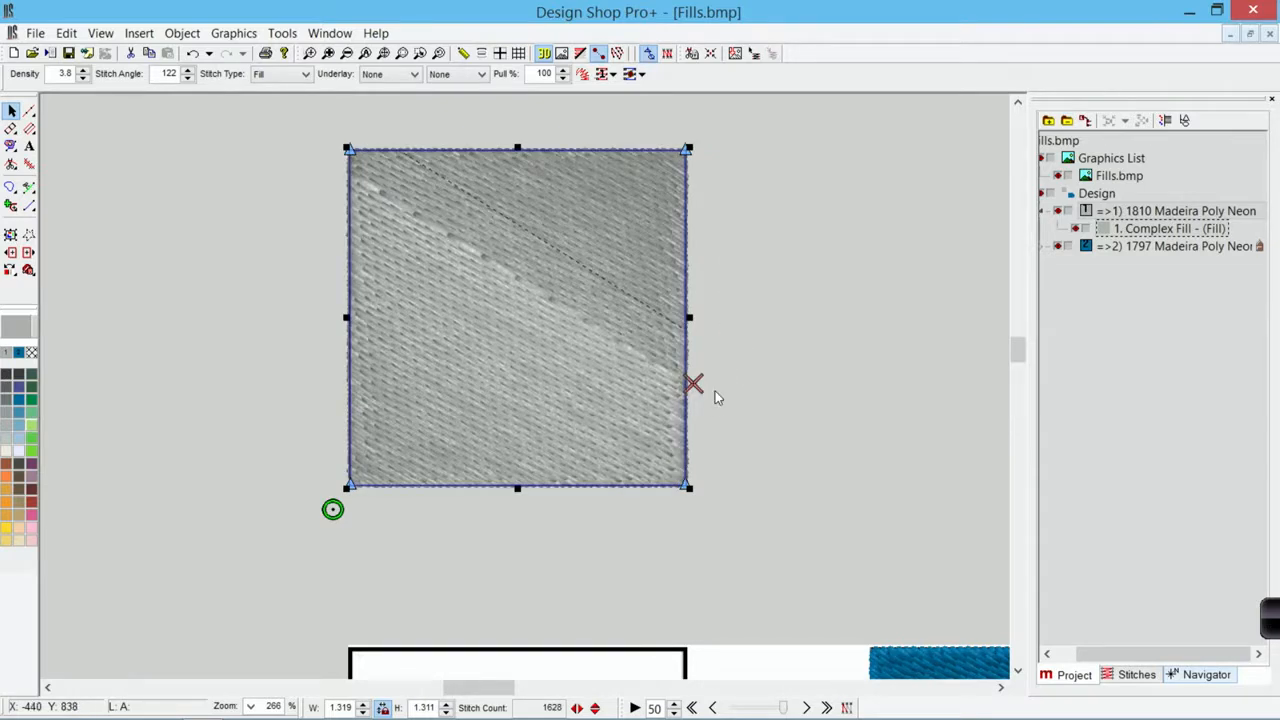
Step: Inspect the grey square's fill while deselected, reselect the square and replay its stitch sequence
click(758, 431)
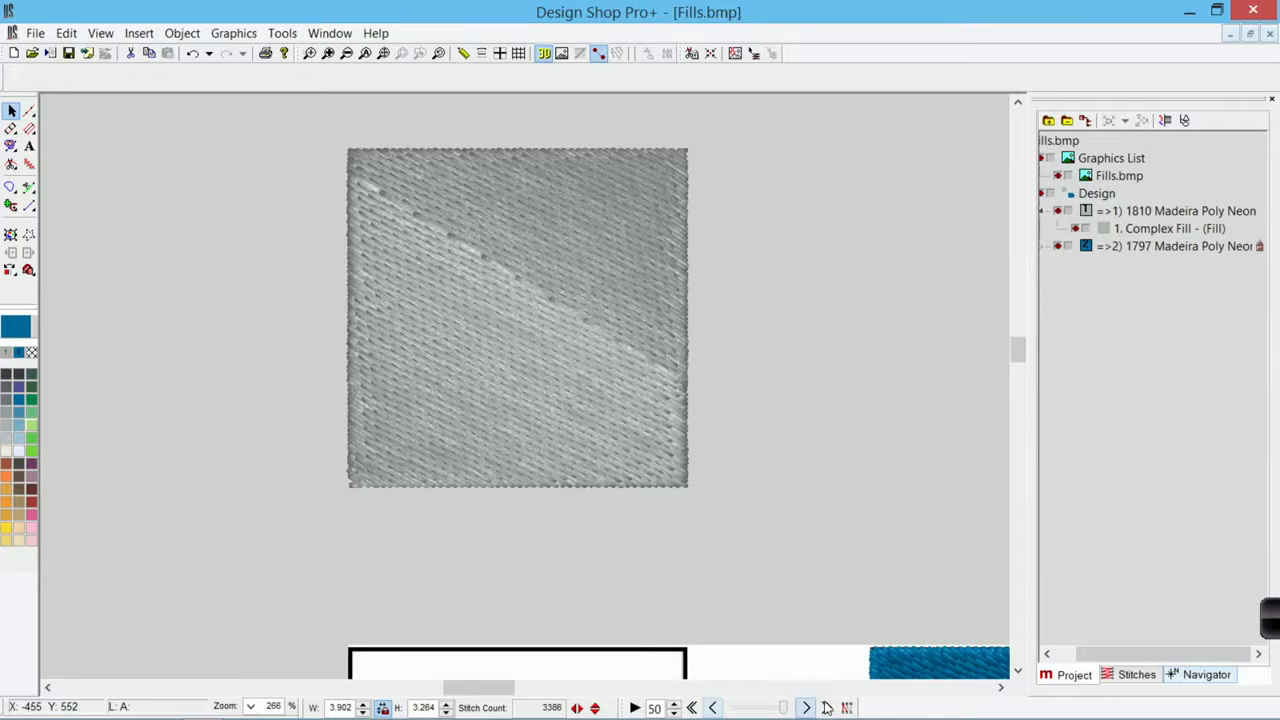
click(509, 484)
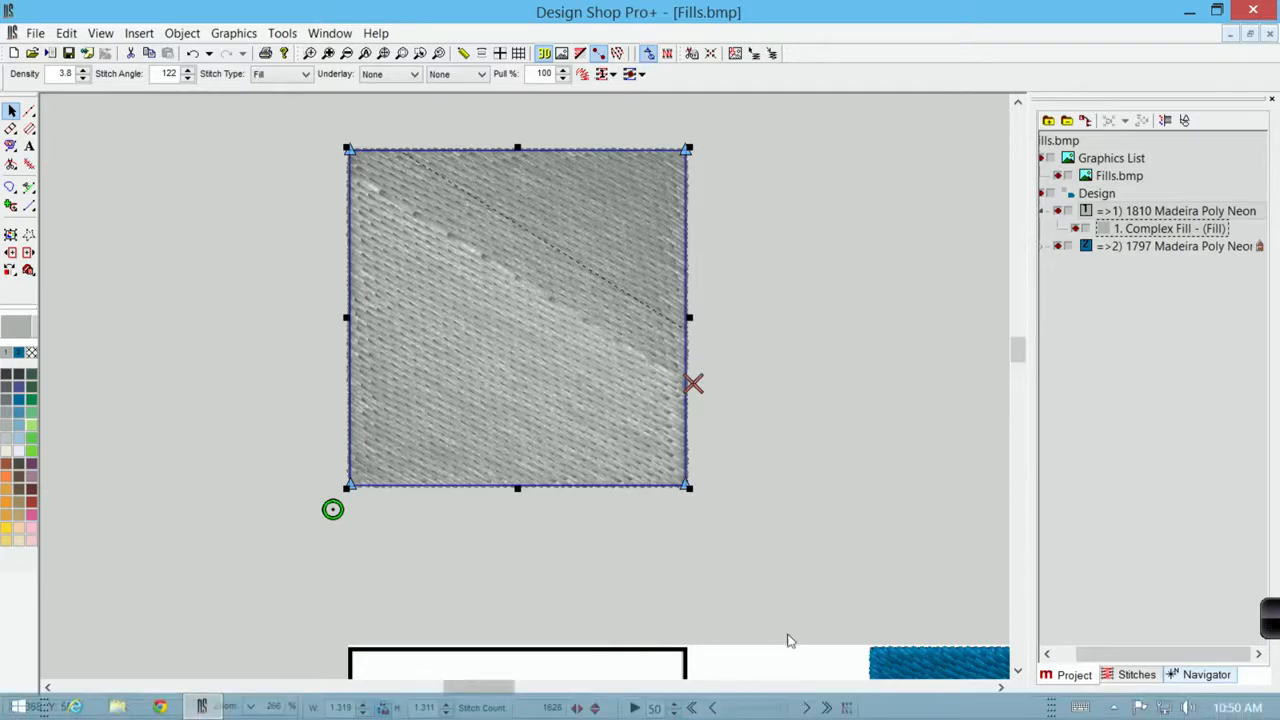
click(786, 664)
mouse_move(780, 708)
mouse_down()
mouse_move(732, 708)
mouse_move(784, 710)
mouse_up()
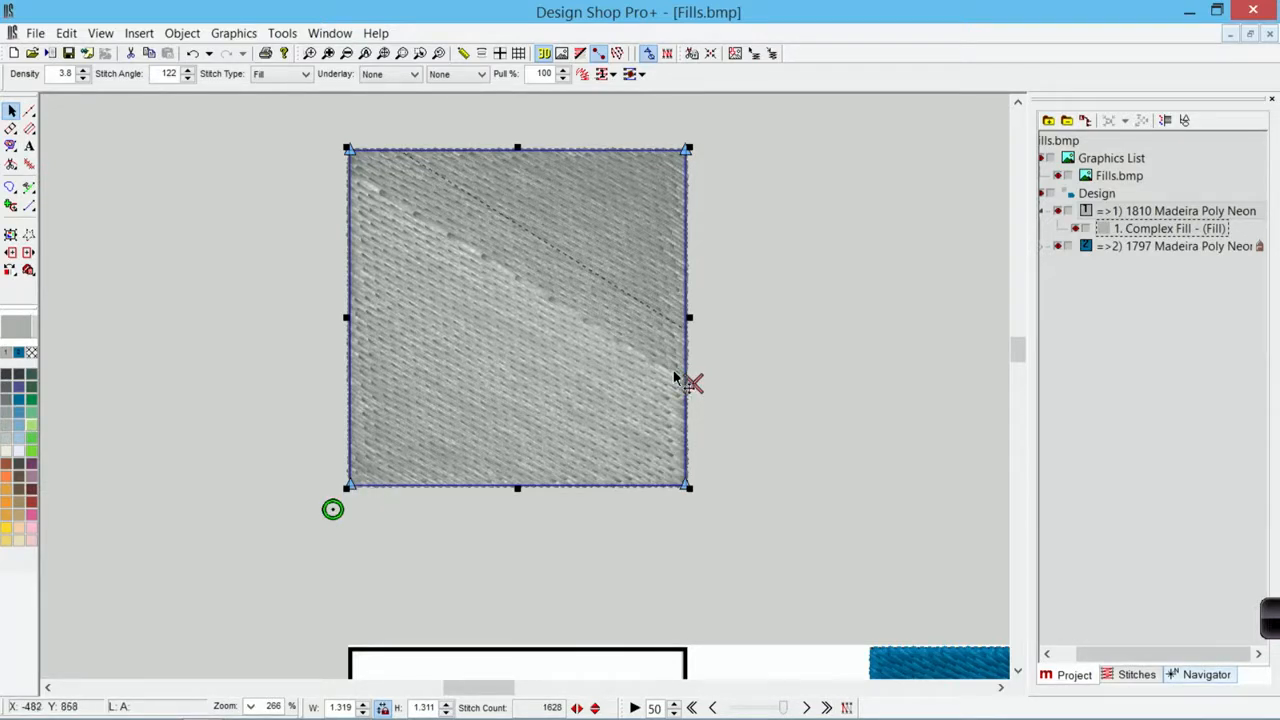
Step: Try the grey square's exit point just beyond its upper-right corner and replay the stitching
mouse_move(695, 385)
mouse_down()
mouse_move(714, 223)
mouse_move(701, 124)
mouse_up()
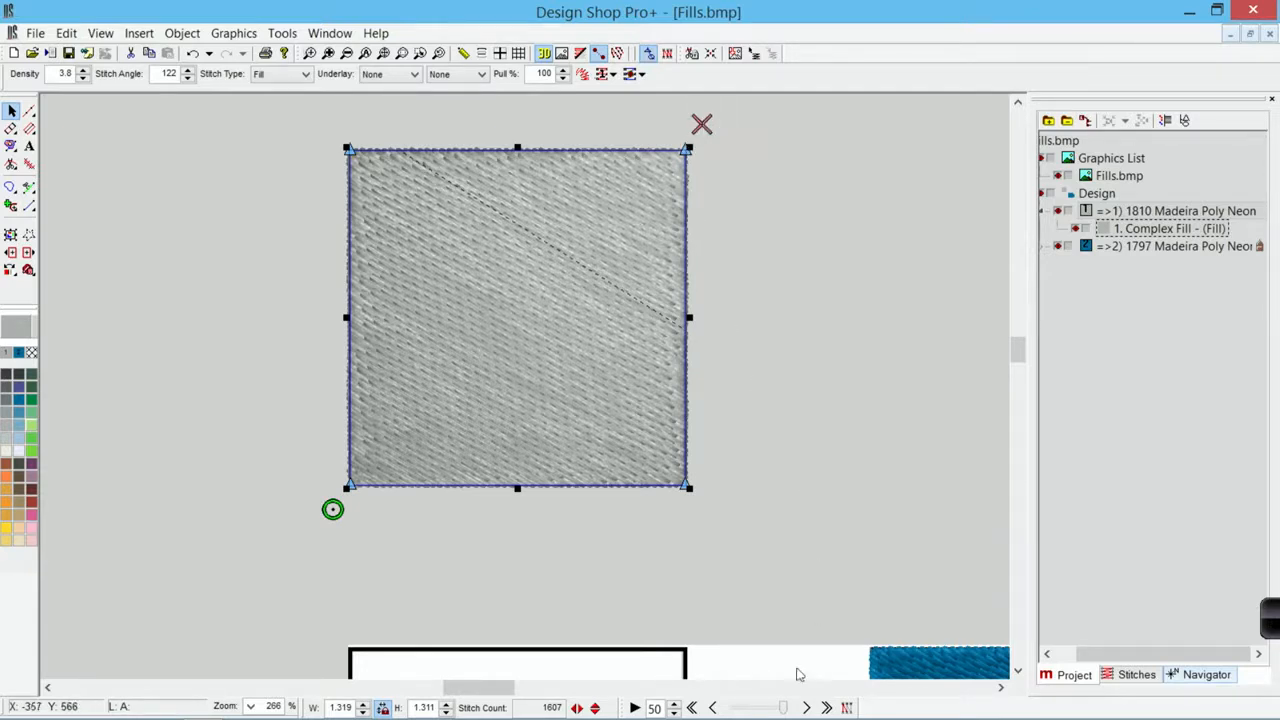
mouse_move(784, 708)
mouse_down()
mouse_move(734, 708)
mouse_move(785, 708)
mouse_up()
Step: Try the grey square's exit point just below the middle of its right edge and replay the stitch sequence to its end
mouse_move(705, 138)
mouse_down()
mouse_move(722, 348)
mouse_move(704, 356)
mouse_up()
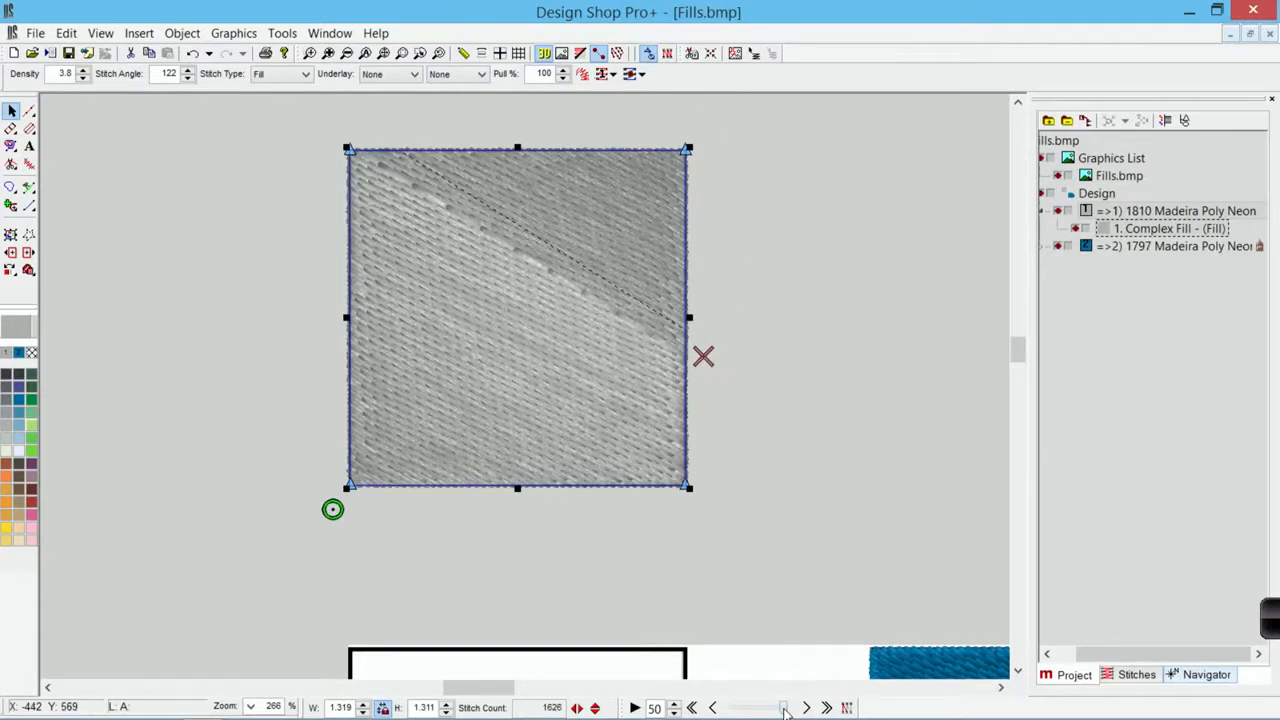
drag(784, 708, 757, 708)
scroll(783, 710, up, 2)
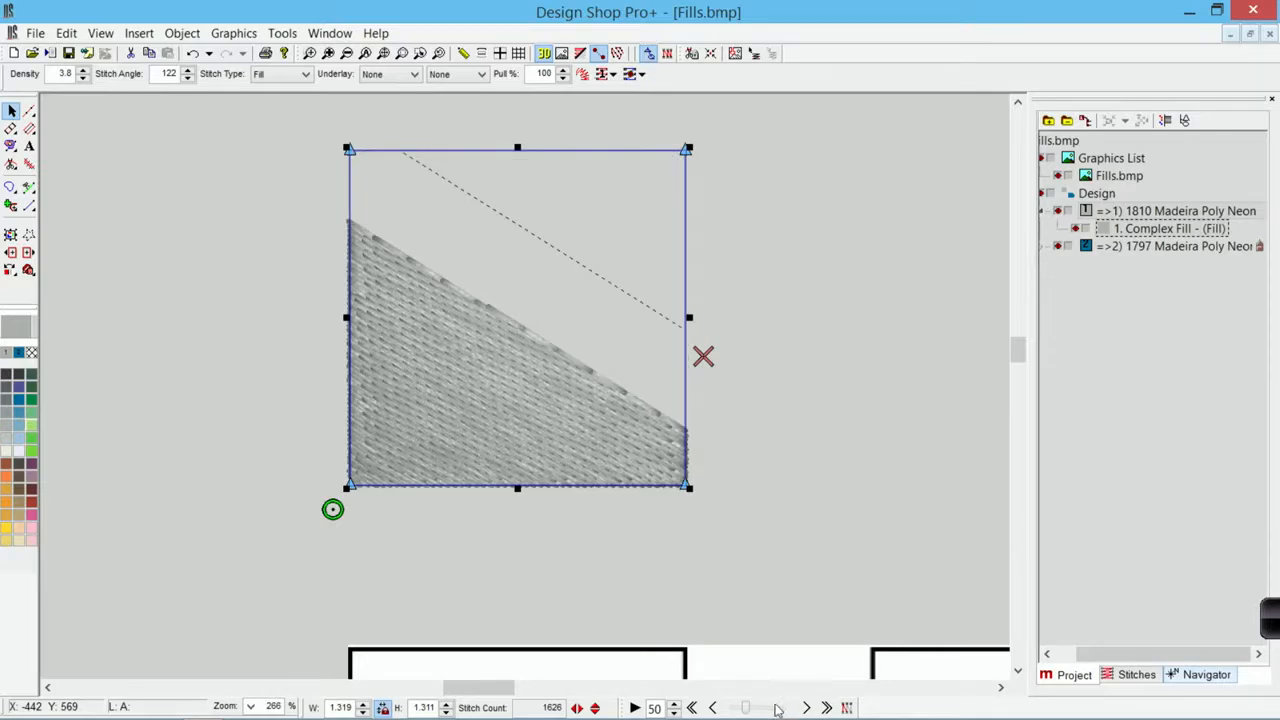
drag(745, 710, 783, 711)
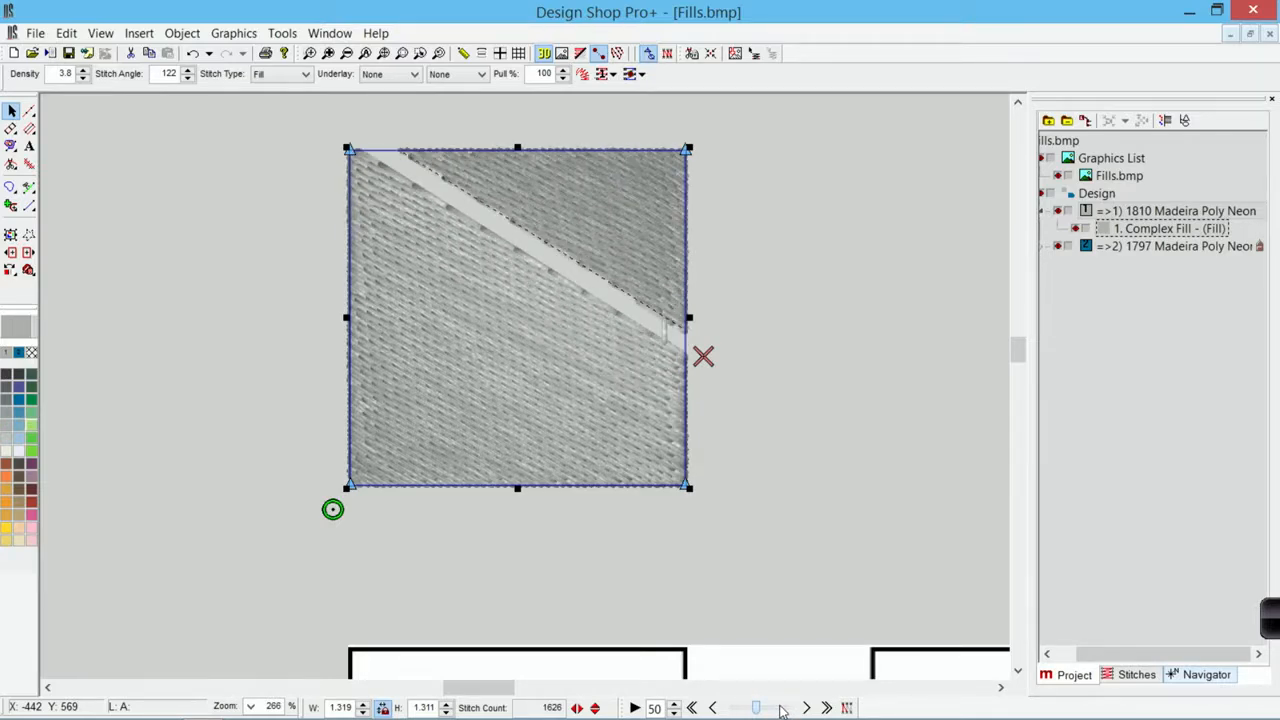
scroll(783, 710, up, 2)
drag(749, 710, 783, 710)
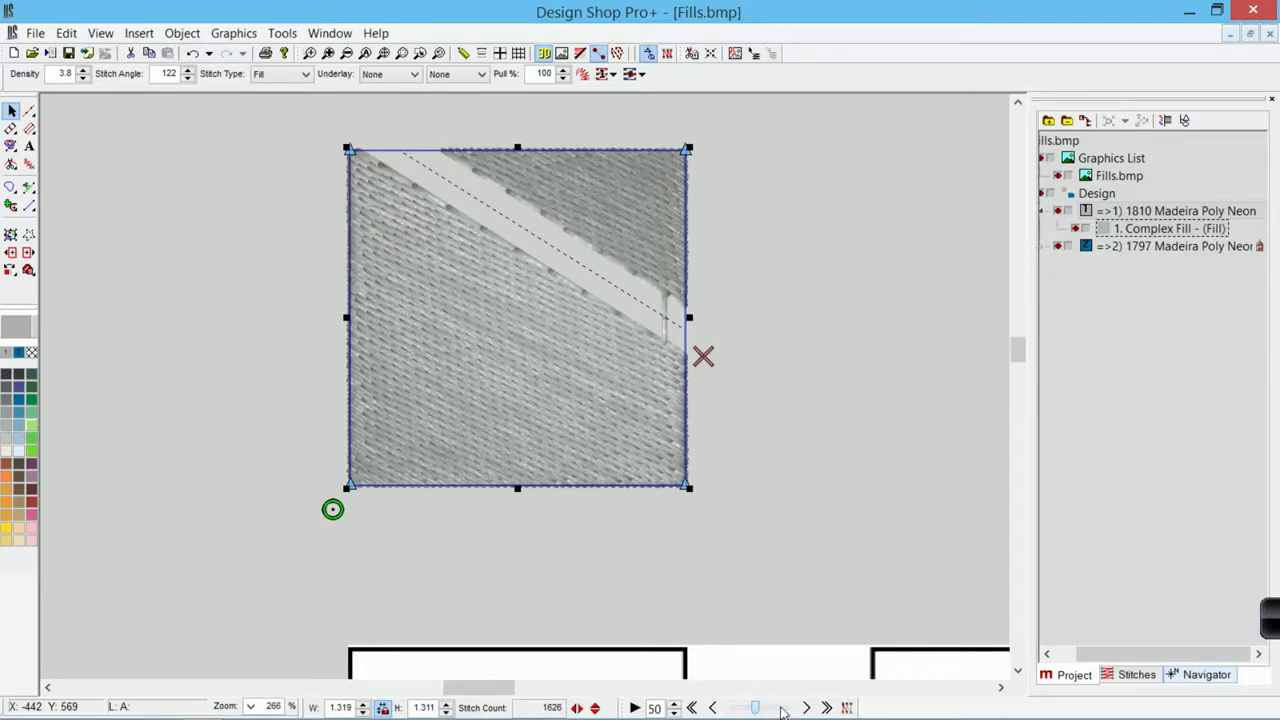
drag(781, 708, 785, 710)
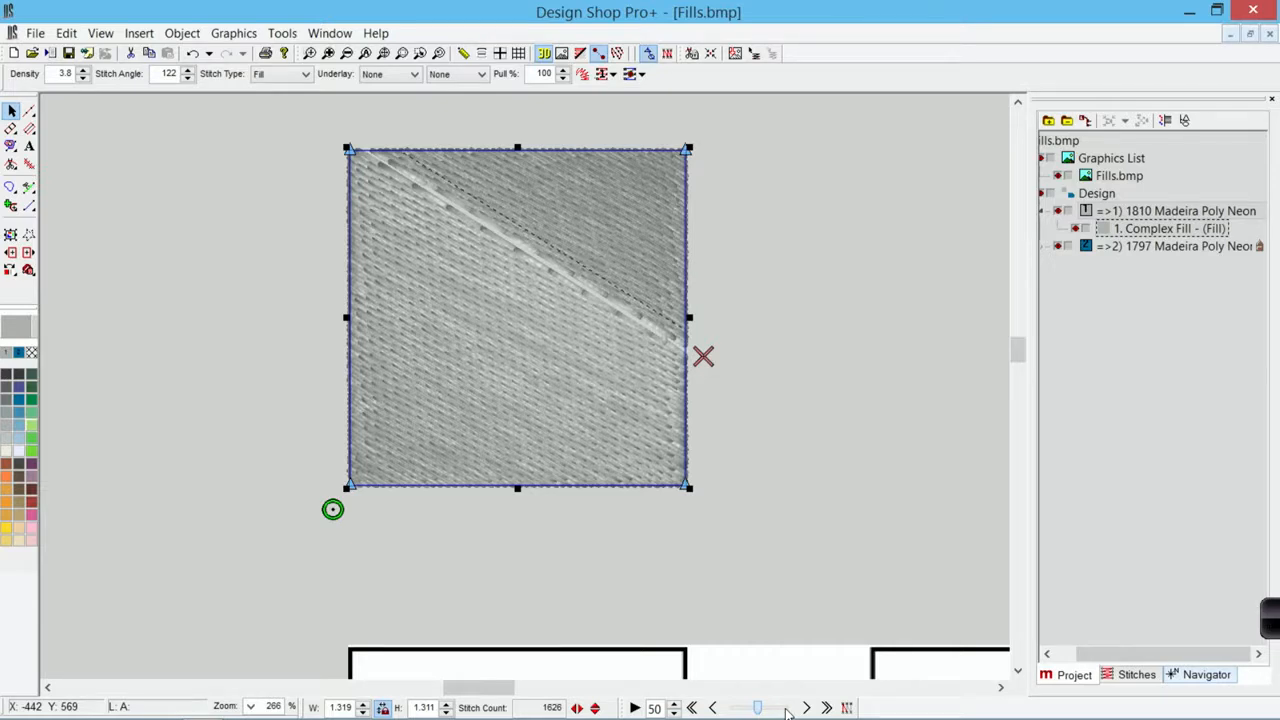
click(826, 707)
Step: Inspect the deselected grey square's fill, then reselect it and return its exit point to the upper-right corner
click(774, 360)
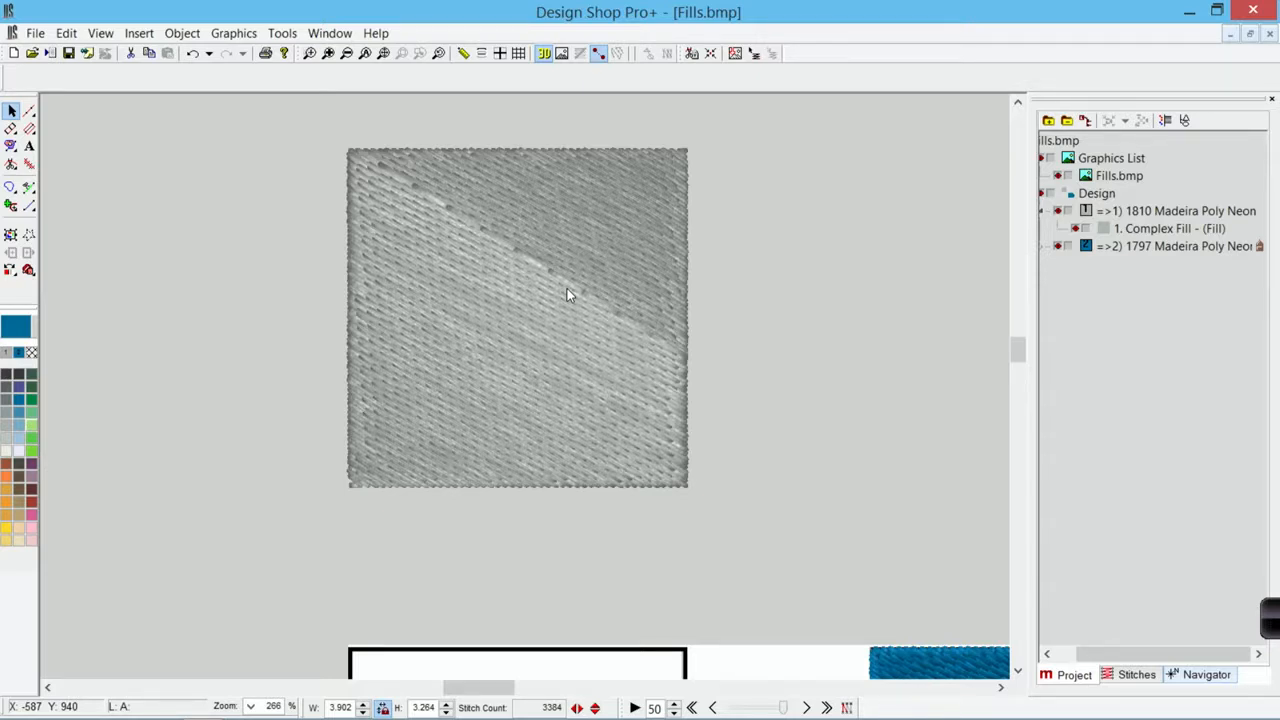
click(647, 252)
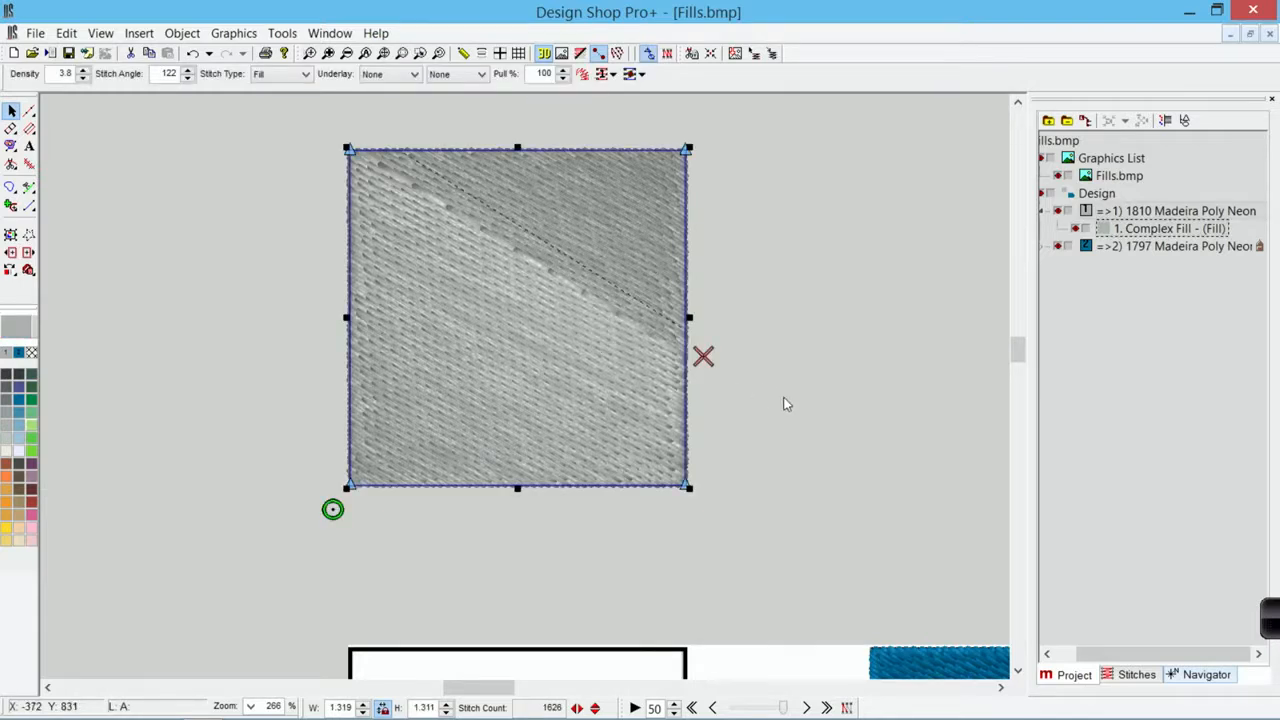
mouse_move(707, 356)
mouse_down()
mouse_move(725, 173)
mouse_move(714, 137)
mouse_up()
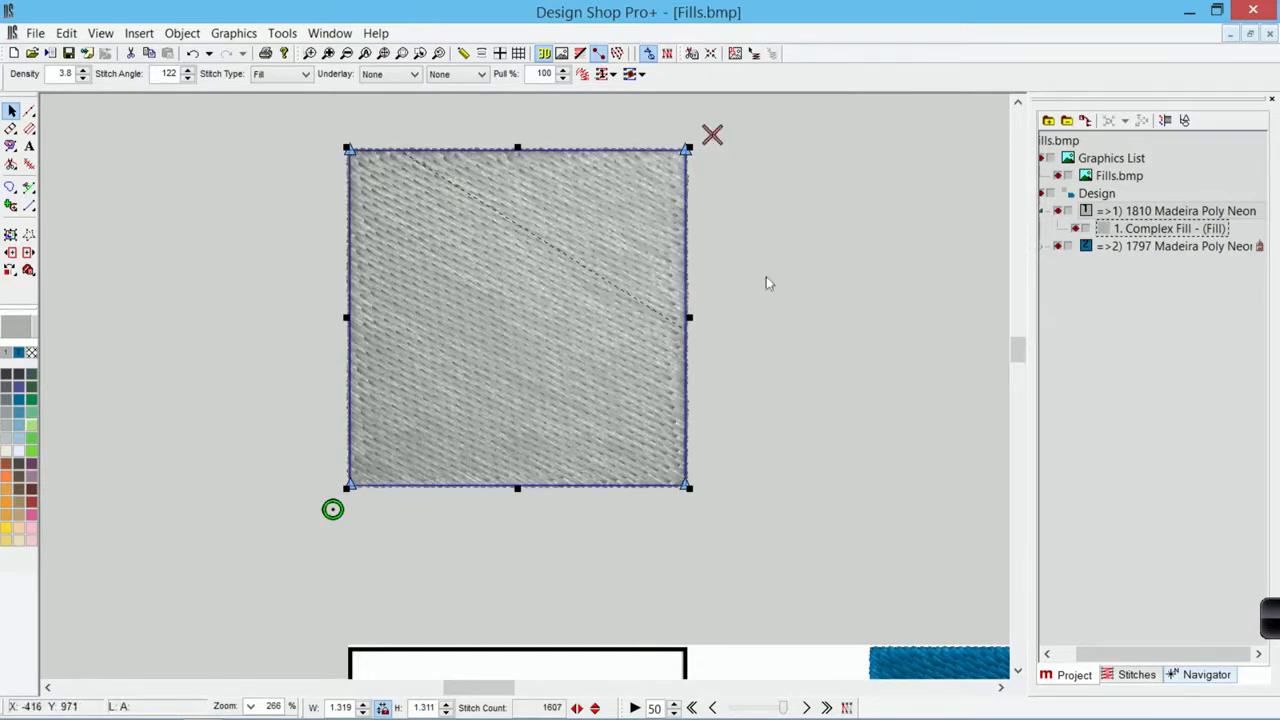
Step: Copy the whole pencil design from pencil.ofm and paste it into Fills.bmp
scroll(778, 301, down, 5)
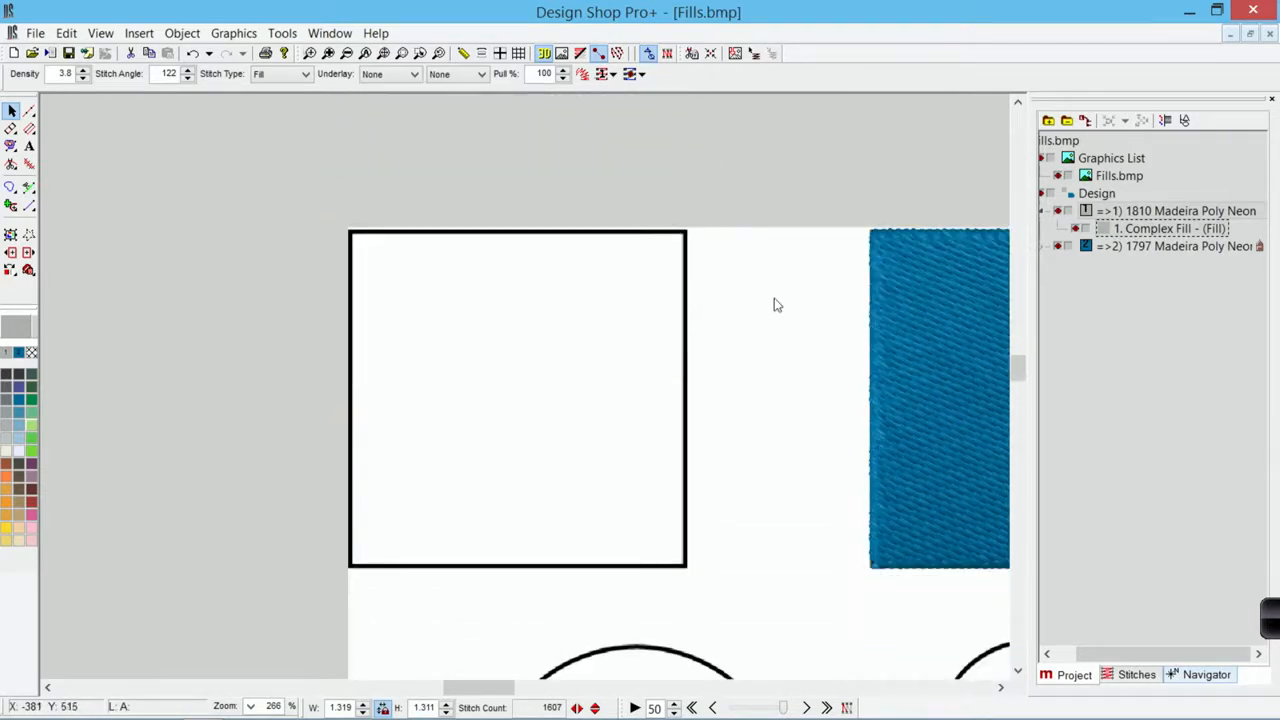
scroll(776, 310, right, 10)
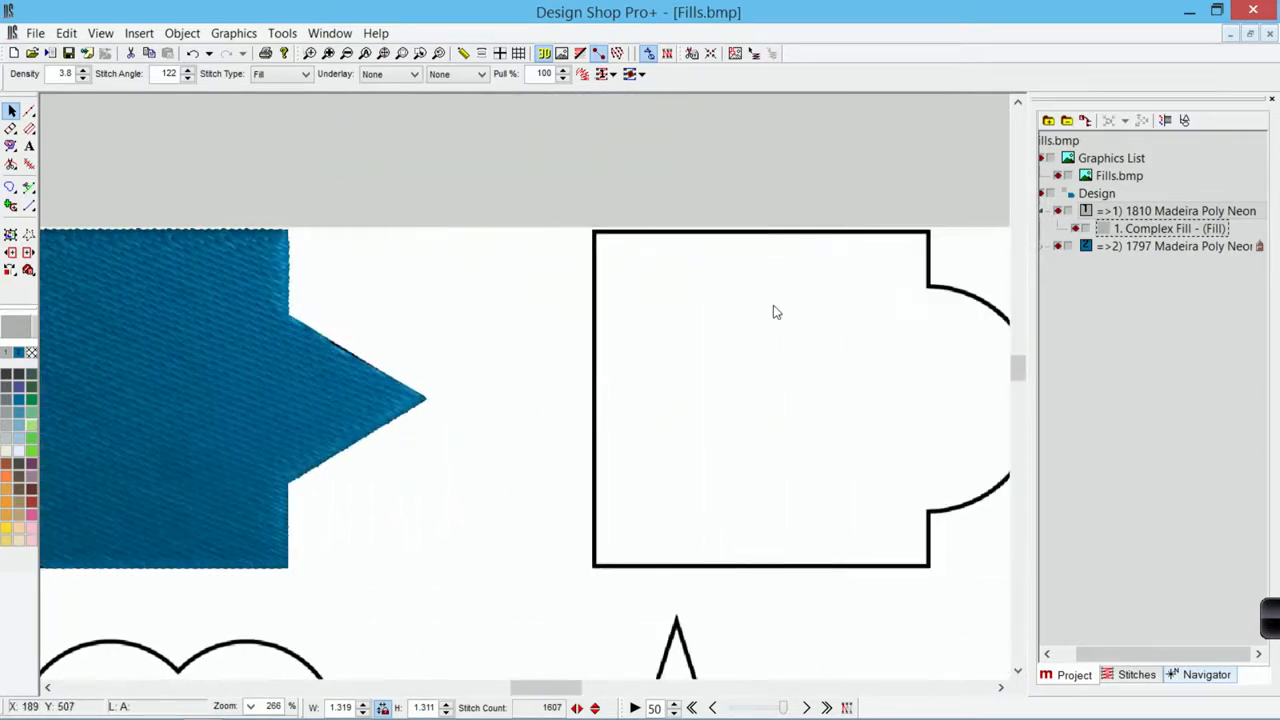
scroll(773, 312, right, 2)
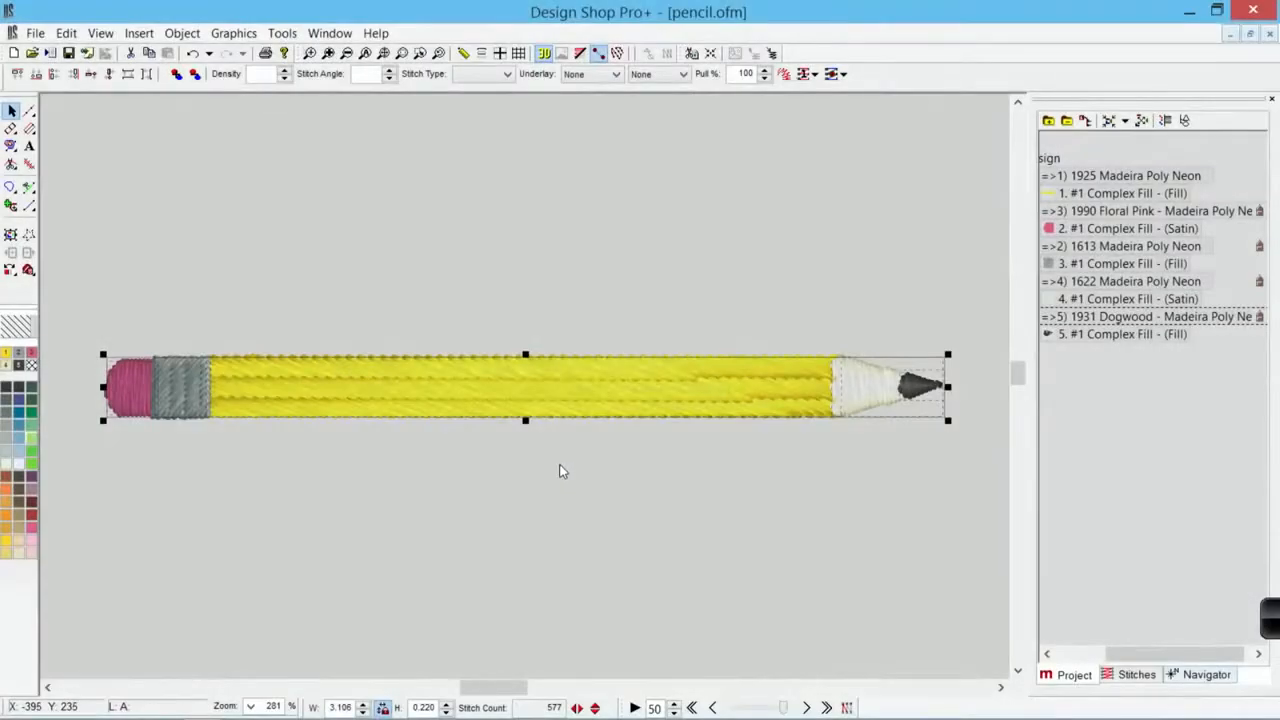
click(329, 33)
click(311, 221)
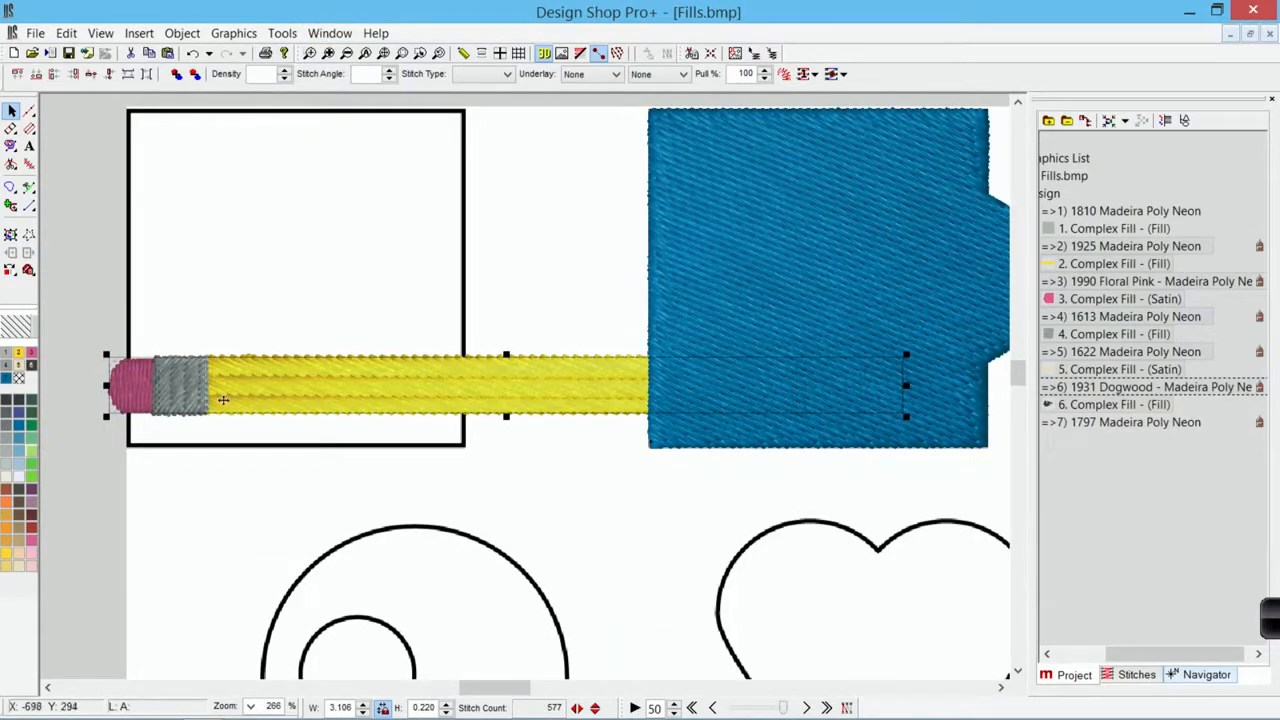
Step: Move the pencil between the semicircle-sided square and the star, and resize it to 2.500 wide
mouse_move(107, 418)
mouse_down()
mouse_move(249, 393)
mouse_move(557, 386)
mouse_move(754, 523)
mouse_up()
scroll(749, 521, right, 3)
mouse_move(408, 539)
mouse_down()
mouse_move(554, 517)
mouse_move(903, 500)
mouse_up()
scroll(900, 507, right, 3)
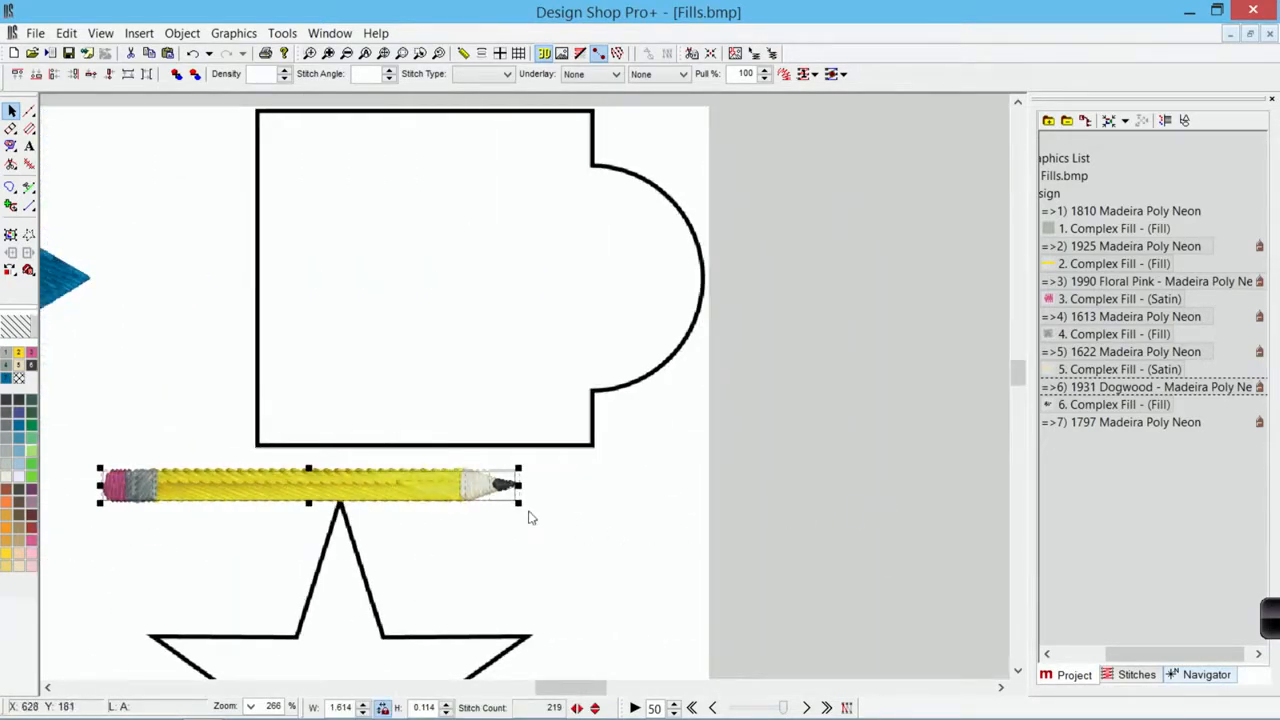
drag(518, 505, 745, 519)
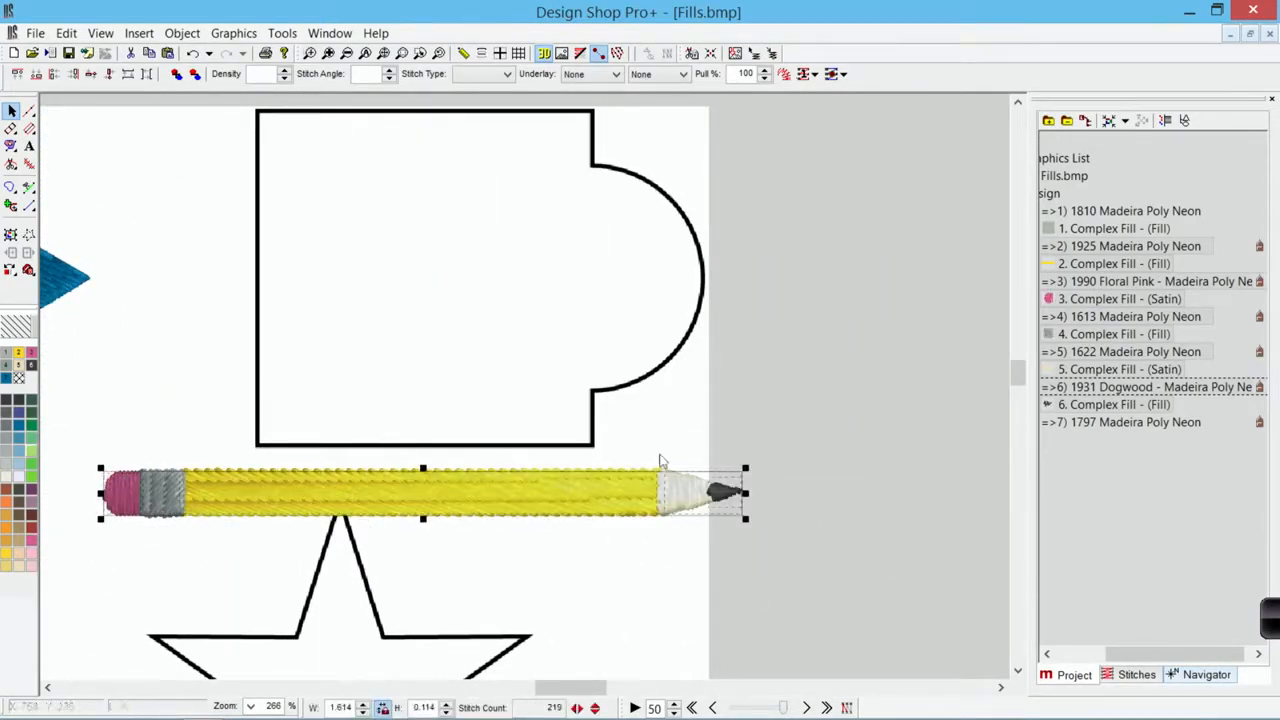
scroll(530, 335, up, 2)
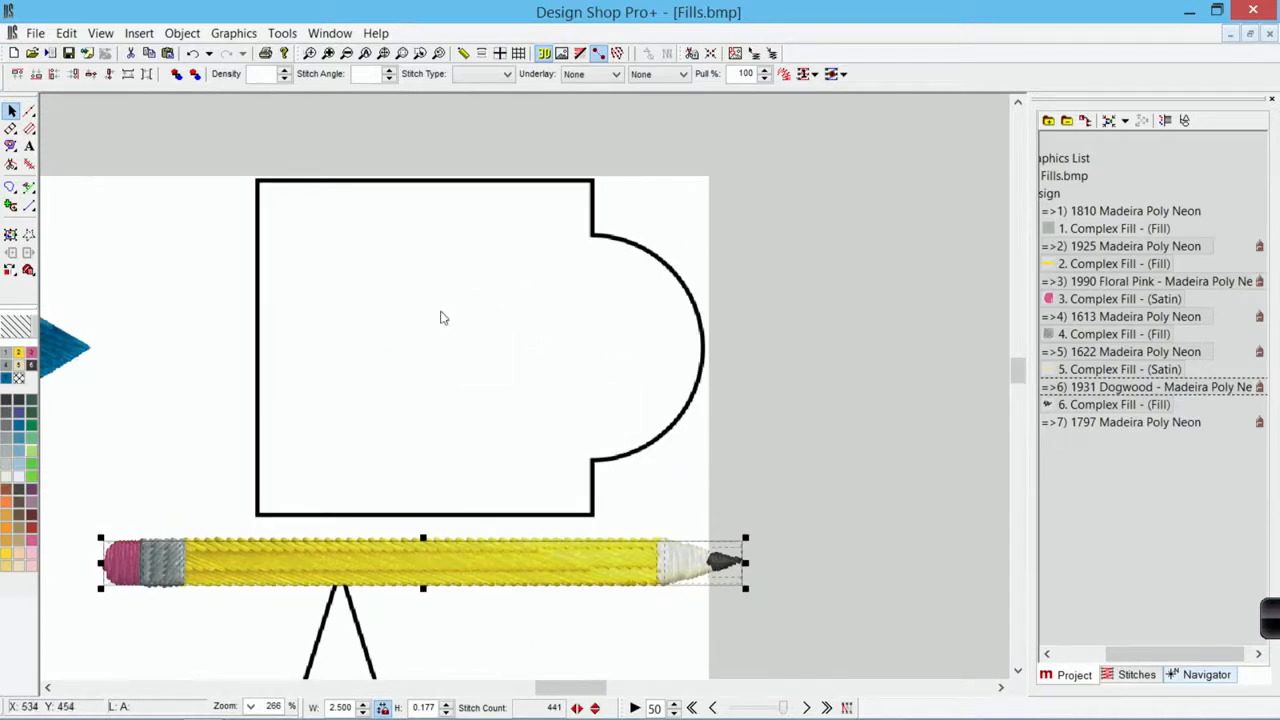
Step: Rotate the pencil diagonally, lay it across the upper part of the semicircle-sided square and deselect it
click(567, 569)
mouse_move(745, 539)
mouse_down()
mouse_move(718, 598)
mouse_move(663, 627)
mouse_up()
mouse_move(557, 606)
mouse_down()
mouse_move(620, 440)
mouse_move(625, 364)
mouse_move(657, 285)
mouse_up()
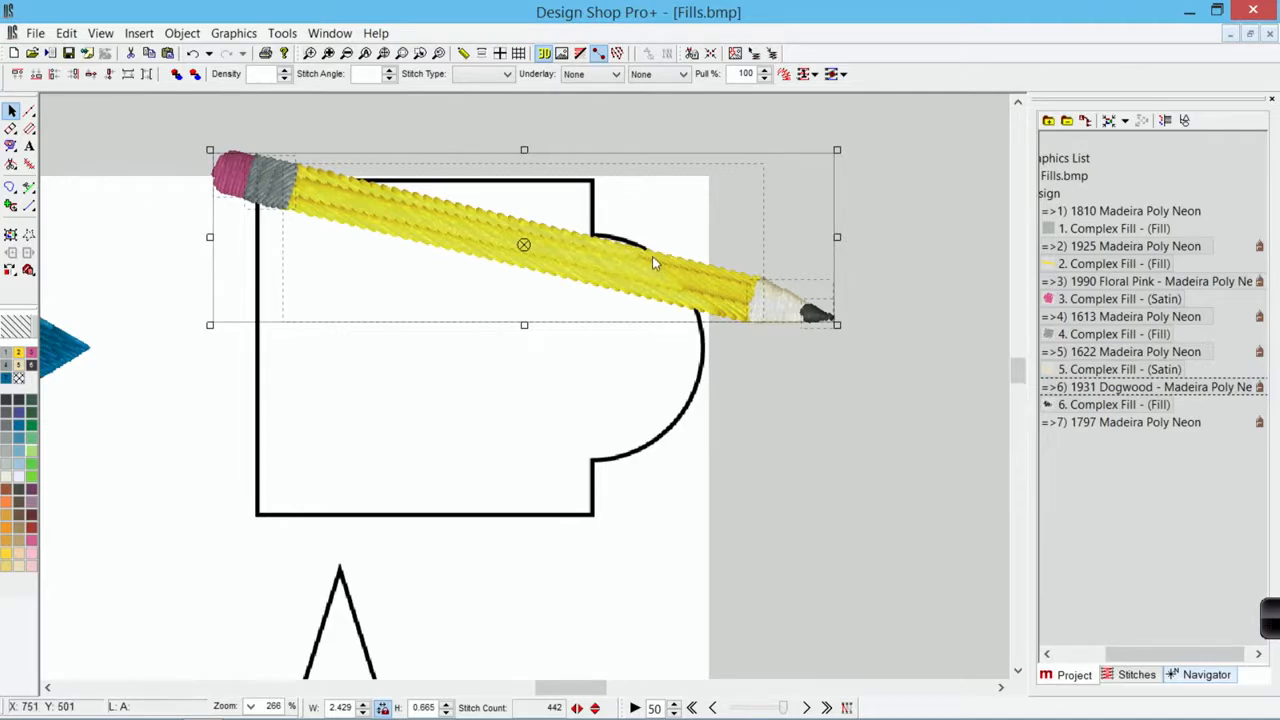
drag(838, 322, 812, 390)
mouse_move(652, 314)
mouse_down()
mouse_move(692, 312)
mouse_move(683, 318)
mouse_up()
drag(854, 397, 841, 408)
drag(671, 331, 677, 329)
click(938, 415)
Step: Outline in blue annotation pen the triangular corner and the arc segment above the pencil
click(1274, 623)
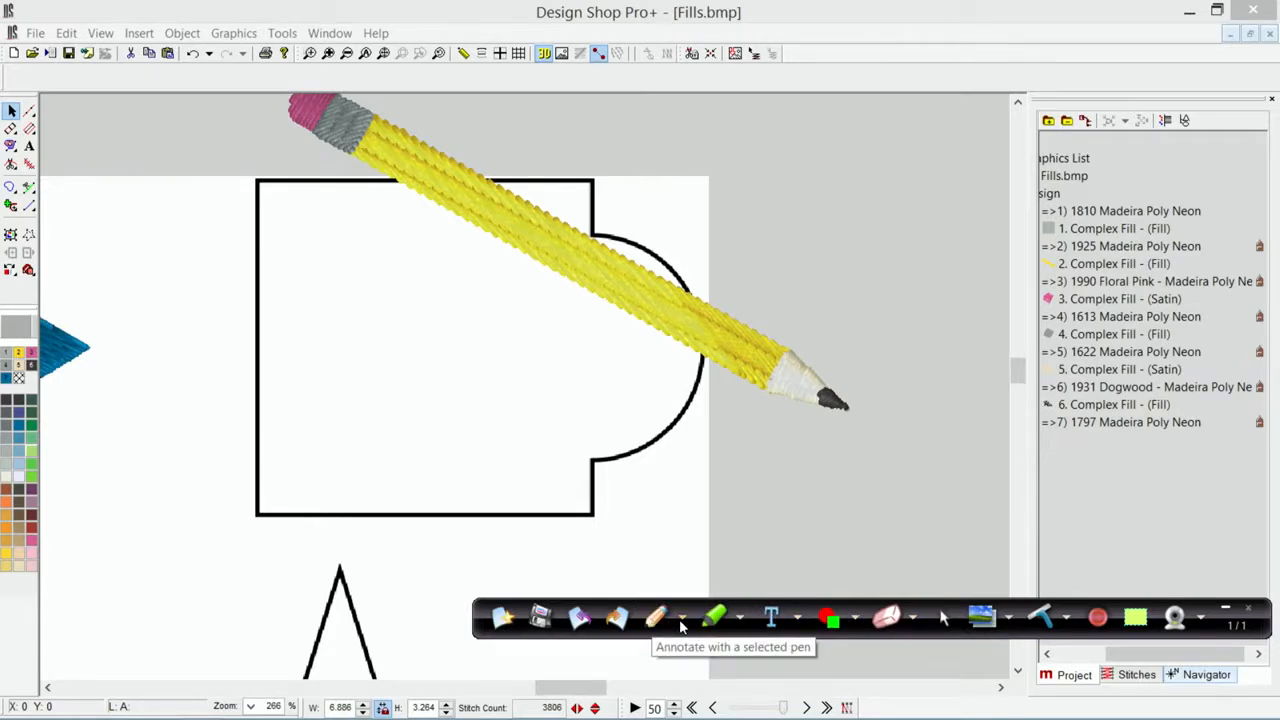
click(1226, 607)
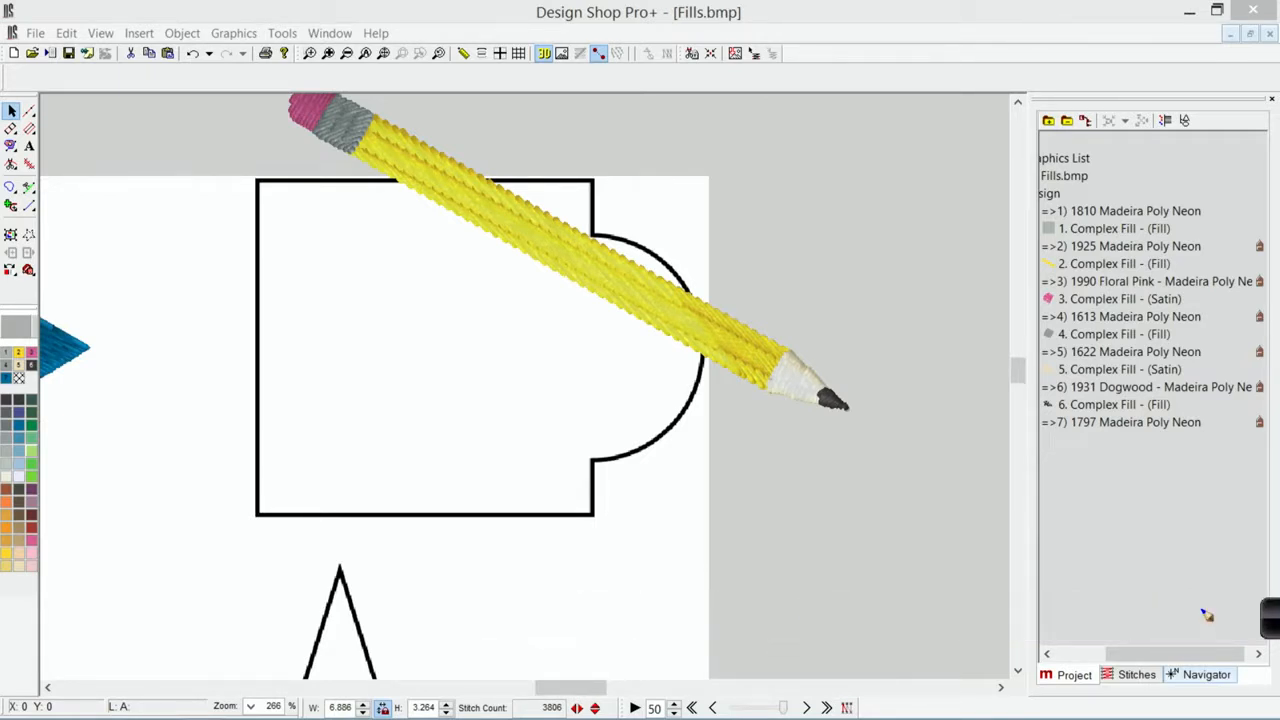
mouse_move(484, 184)
mouse_down()
mouse_move(586, 190)
mouse_move(486, 185)
mouse_up()
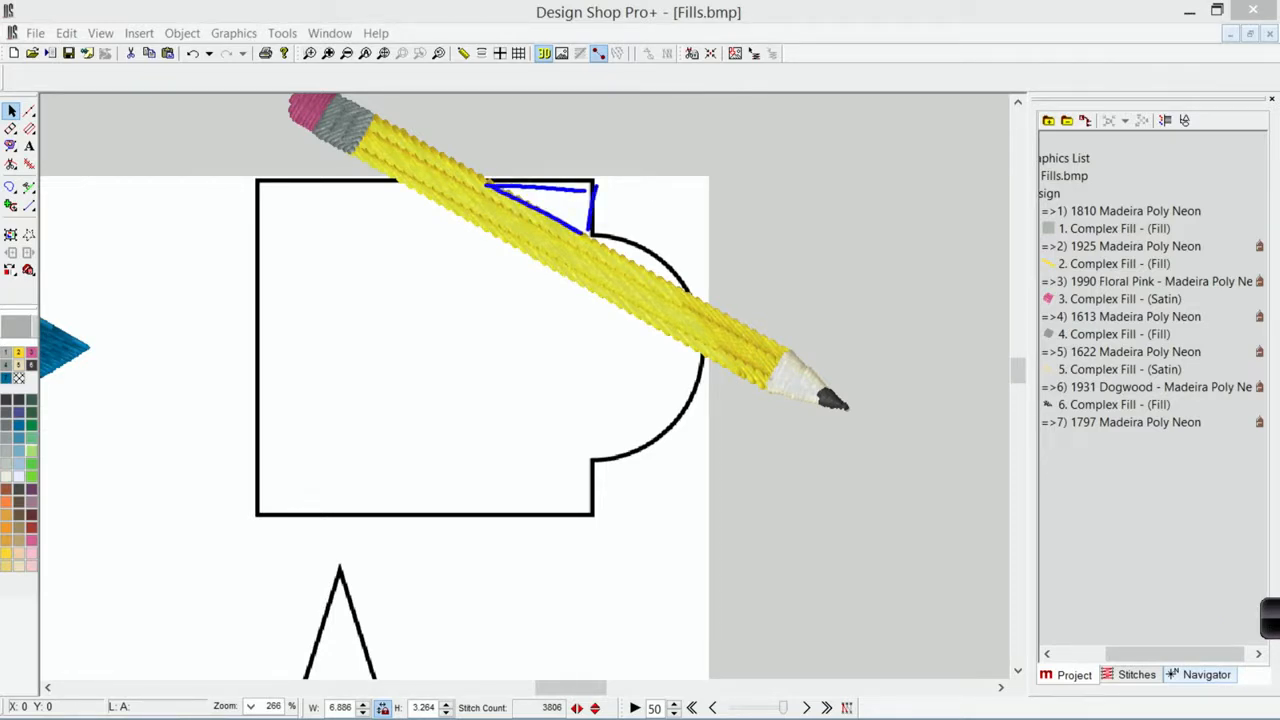
mouse_move(596, 237)
mouse_down()
mouse_move(644, 244)
mouse_move(674, 288)
mouse_up()
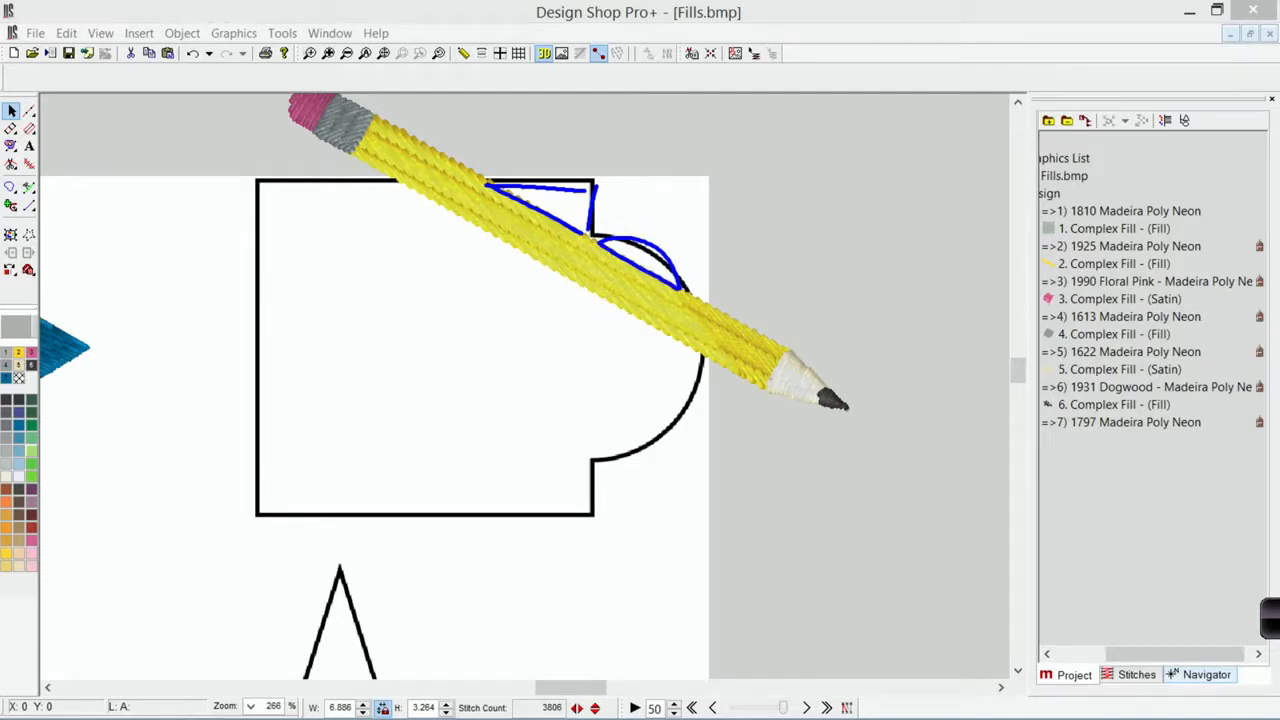
Step: Clear the blue pen annotations and return to the normal pointer
click(1270, 628)
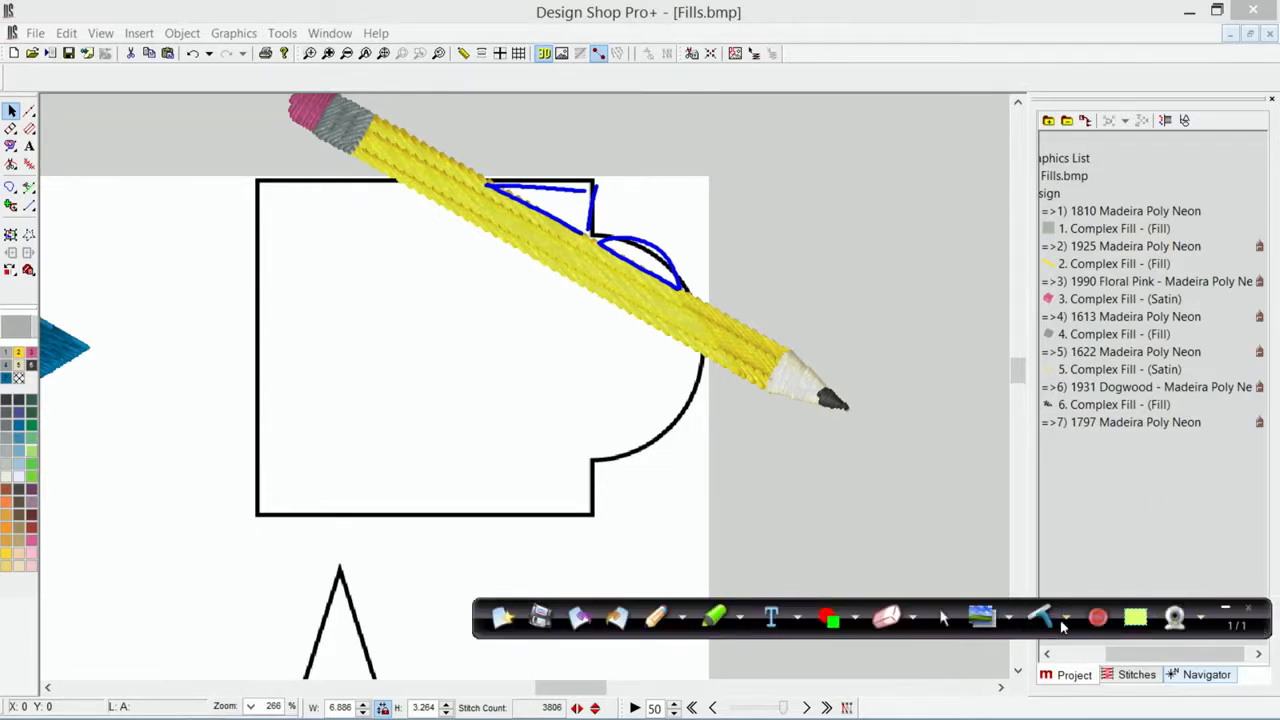
click(1062, 620)
click(1227, 612)
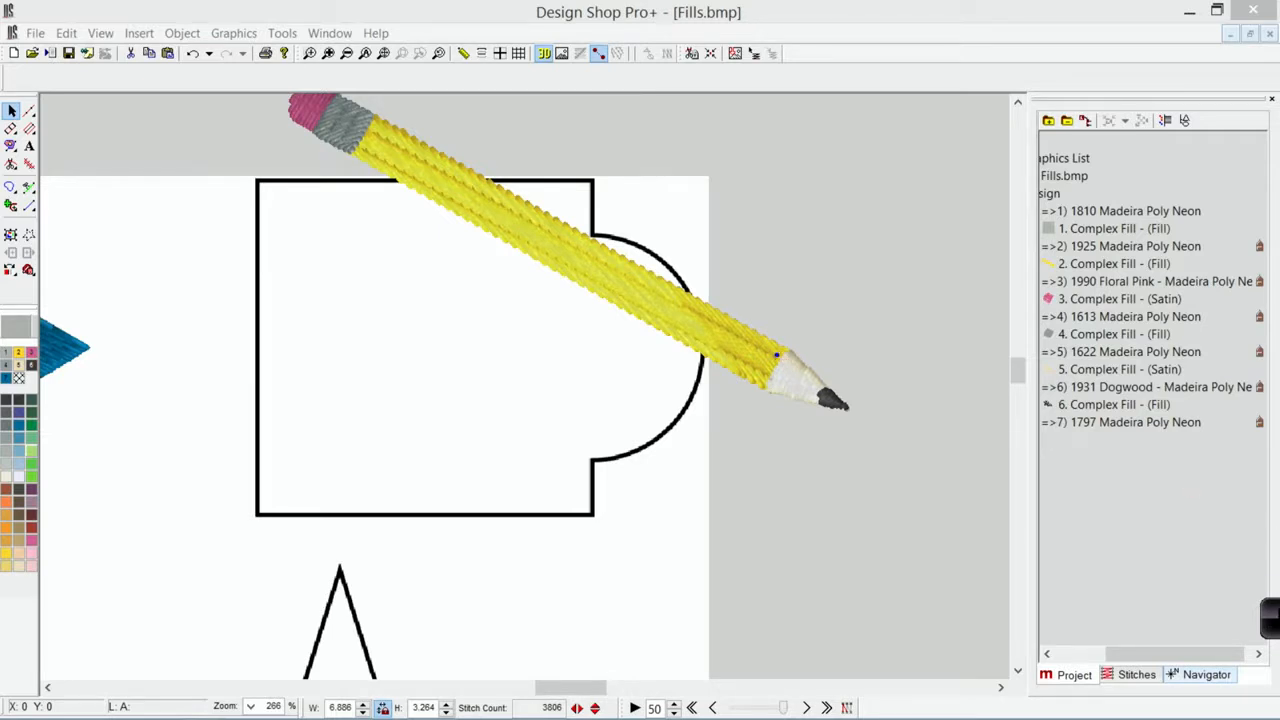
click(1264, 618)
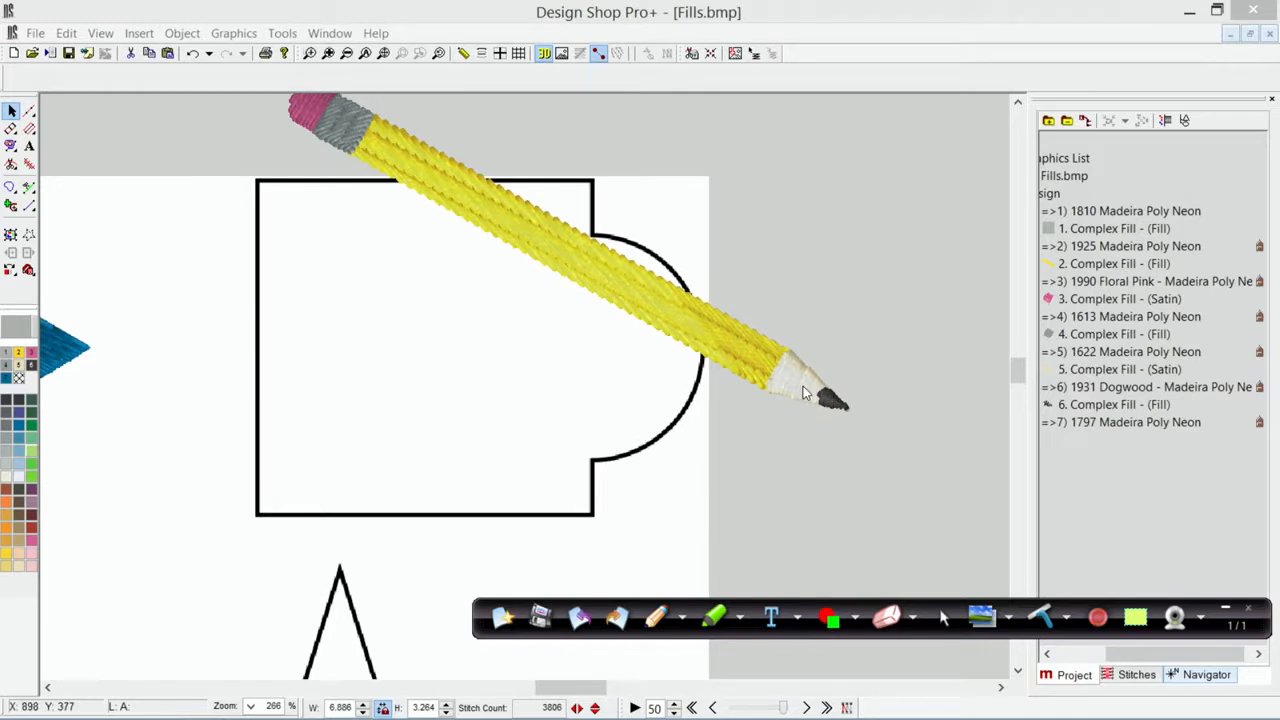
Step: Select all five pencil parts, rotate the pencil back to nearly horizontal and move it below the semicircle-sided square
click(832, 399)
click(677, 325)
click(1132, 247)
shift+click(1124, 340)
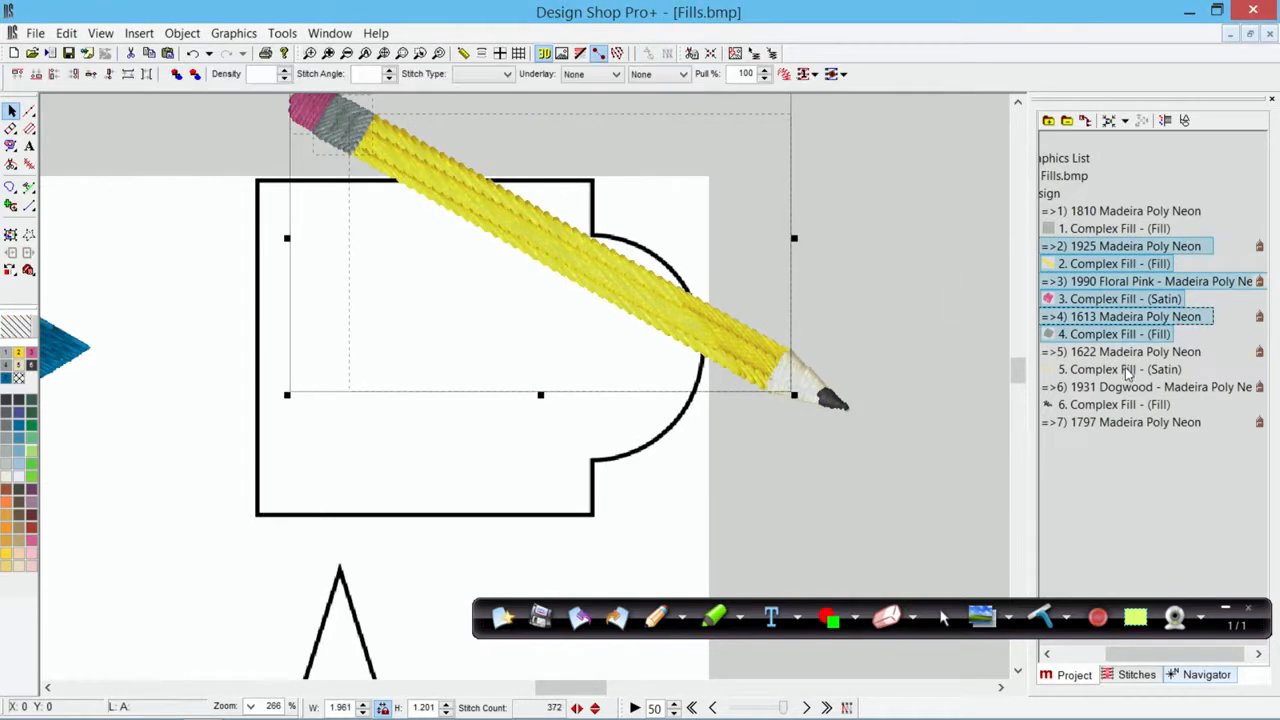
shift+click(1127, 410)
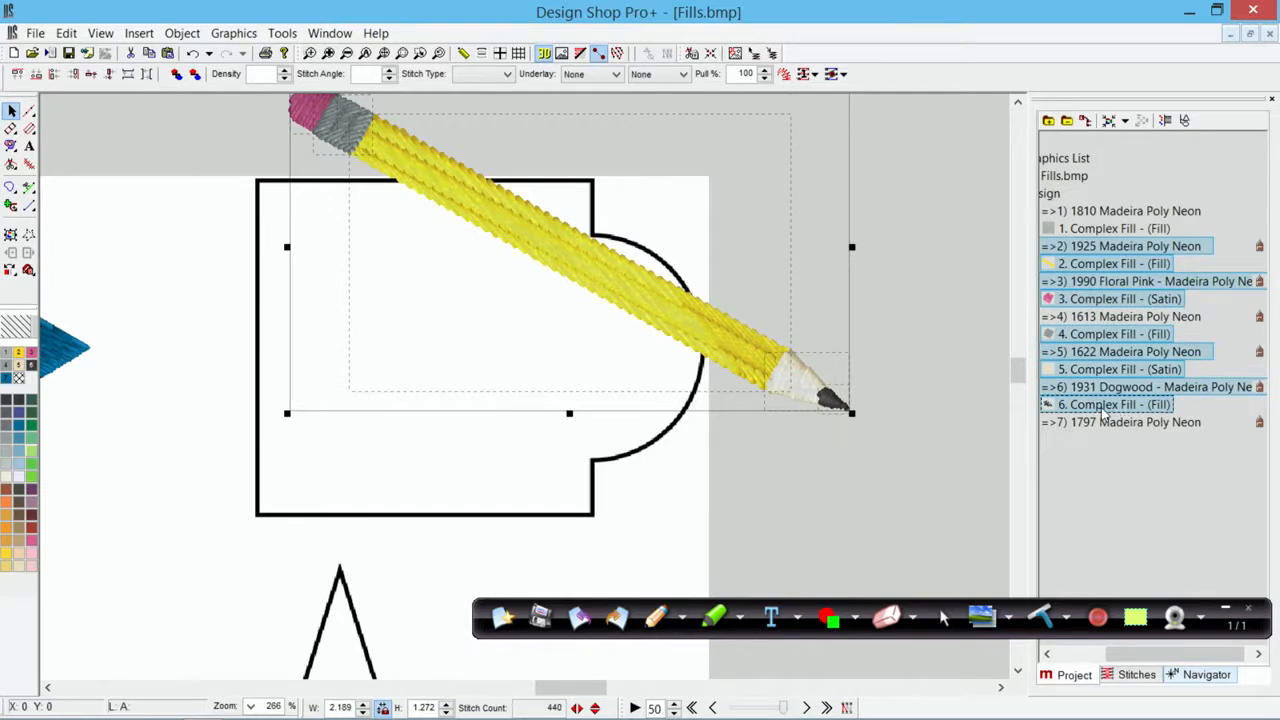
click(783, 331)
mouse_move(852, 420)
mouse_down()
mouse_move(875, 340)
mouse_move(866, 263)
mouse_up()
mouse_move(741, 252)
mouse_down()
mouse_move(714, 318)
mouse_move(672, 367)
mouse_move(664, 229)
mouse_move(648, 204)
mouse_move(590, 398)
mouse_move(608, 551)
mouse_up()
Step: Lay the pencil horizontally across the lower half of the star, over its inner side corners
scroll(547, 492, down, 3)
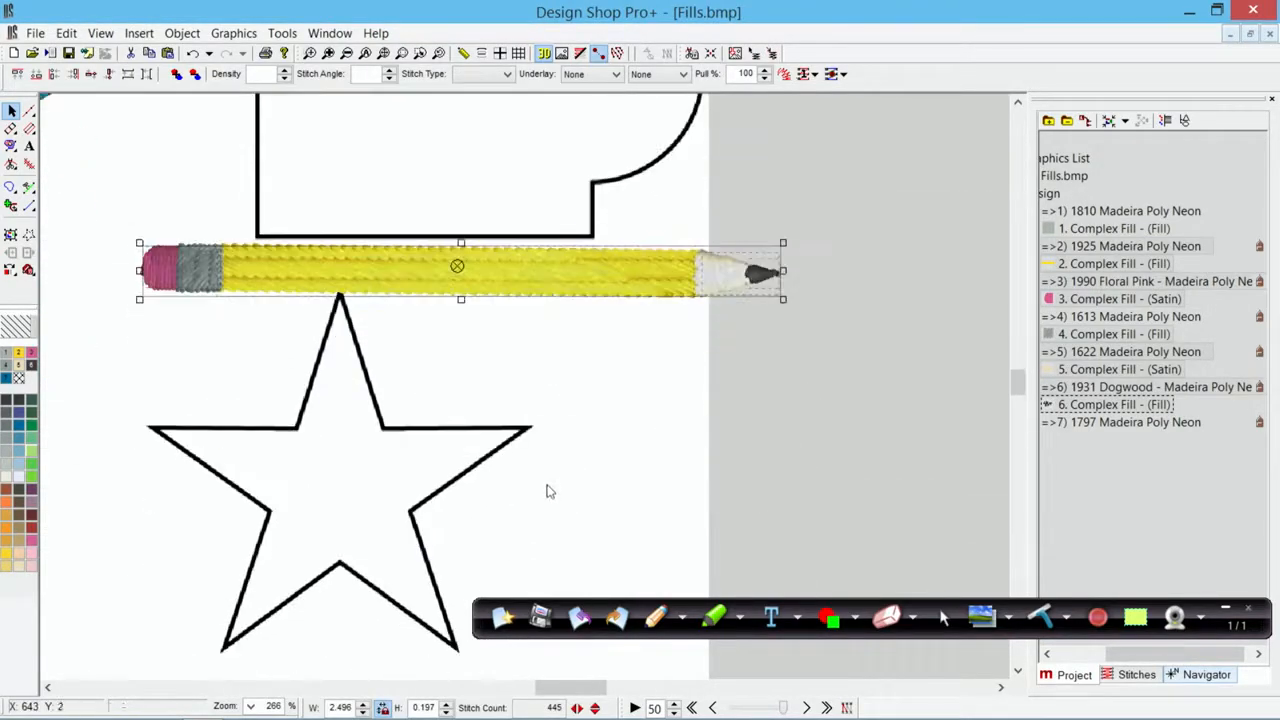
scroll(547, 492, down, 3)
mouse_move(568, 148)
mouse_down()
mouse_move(481, 548)
mouse_move(495, 466)
mouse_move(489, 313)
mouse_move(506, 416)
mouse_move(490, 394)
mouse_up()
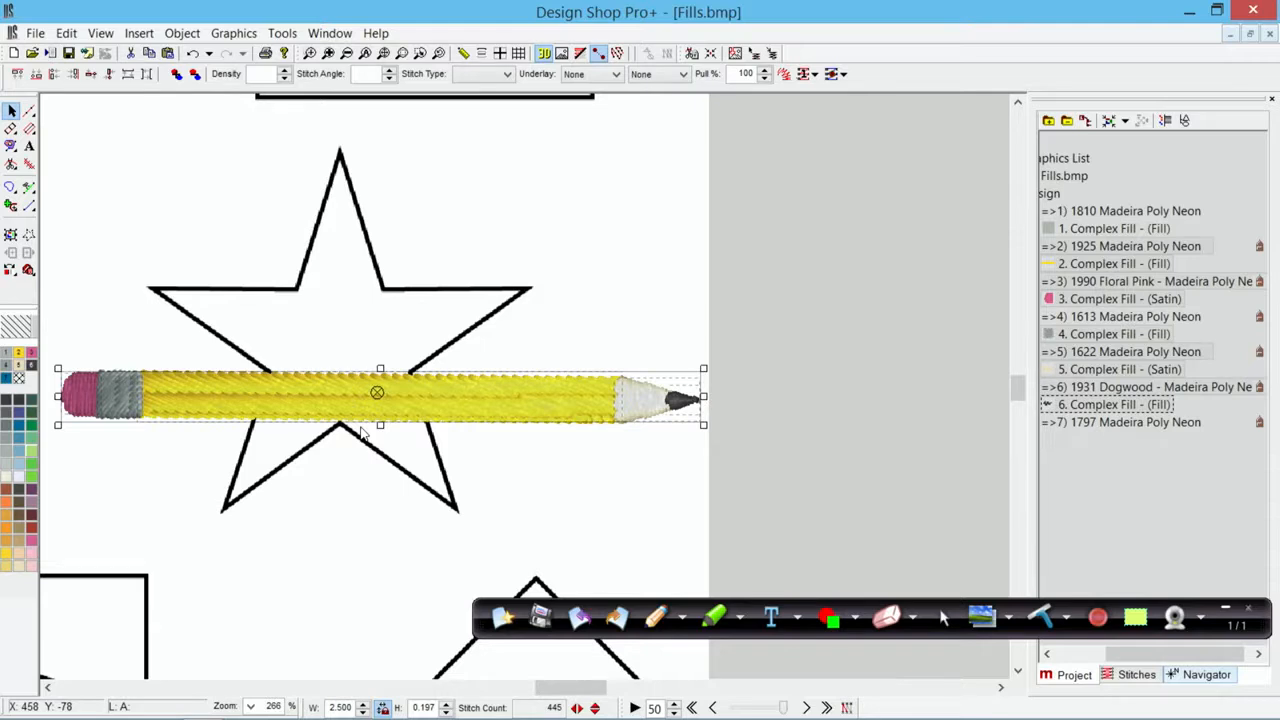
Step: Move the pencil down to the star's lower-right point, minimize the annotation toolbar and deselect the pencil
mouse_move(450, 418)
mouse_down()
mouse_move(578, 472)
mouse_move(676, 535)
mouse_move(663, 532)
mouse_up()
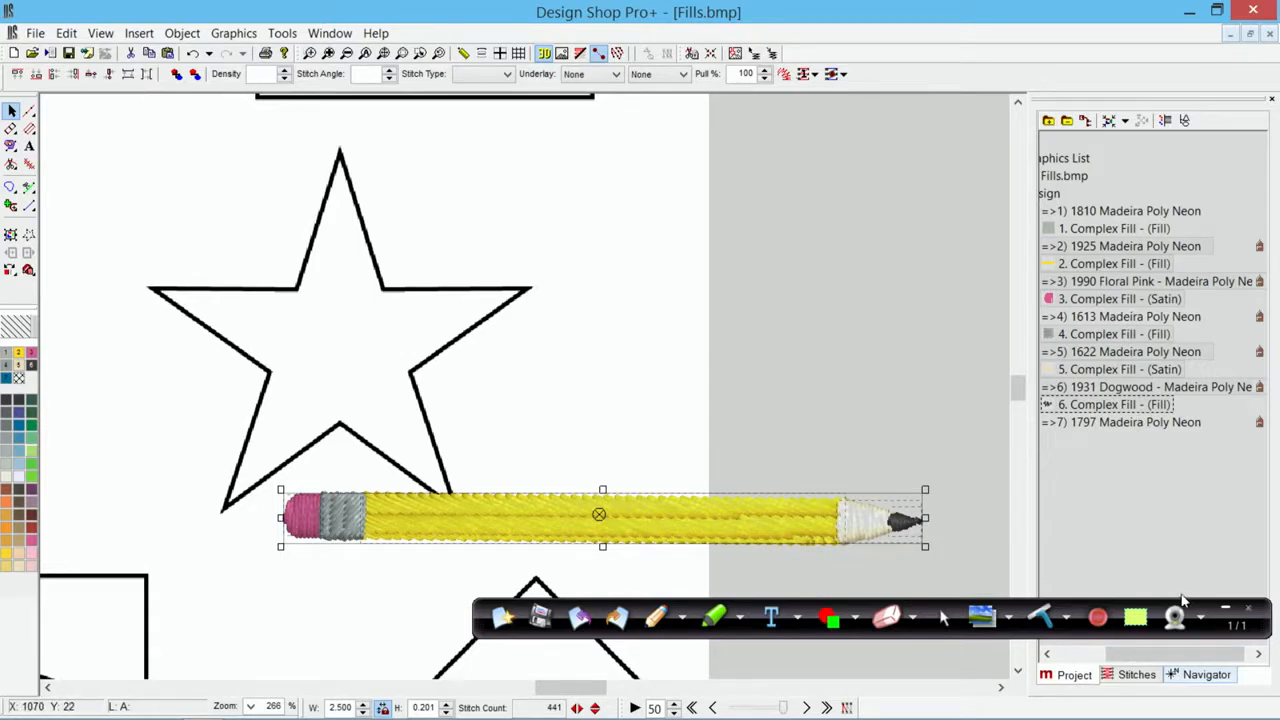
click(1225, 607)
click(562, 425)
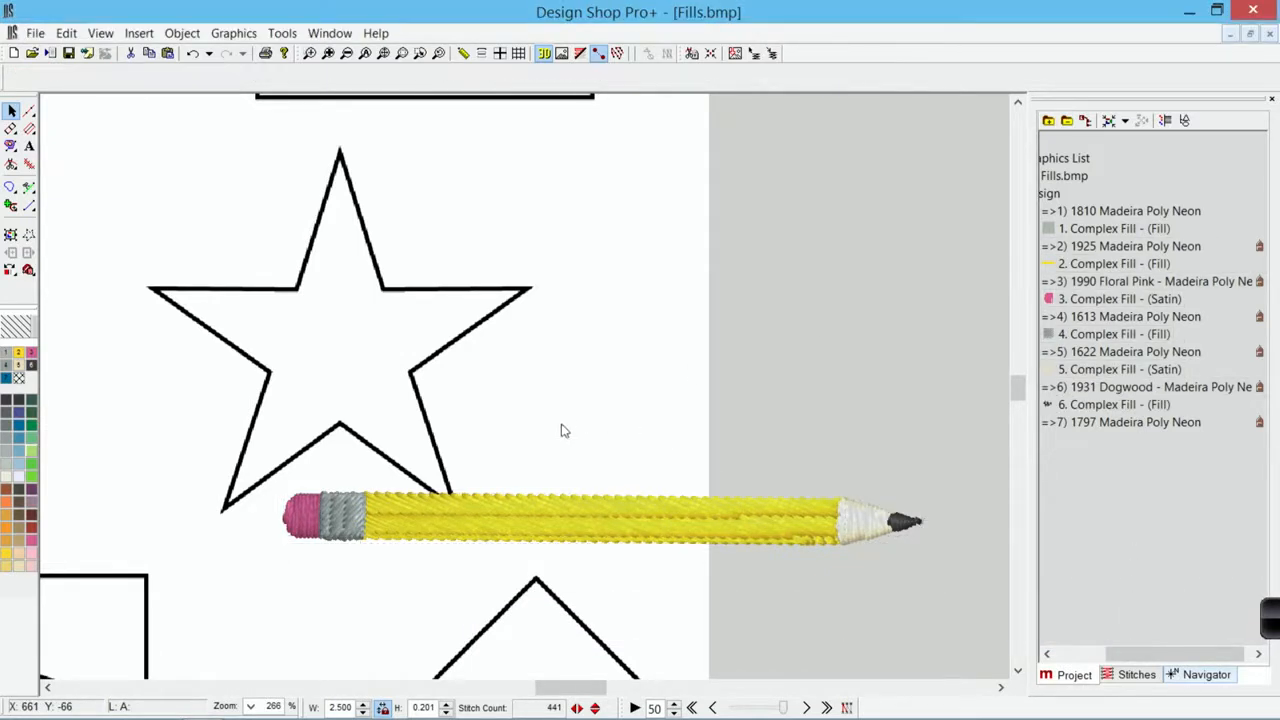
Step: Trace the outer circle beside the heart as a closed complex fill outline with curve points in purple 1719 Madeira Poly Neon thread
scroll(570, 455, left, 6)
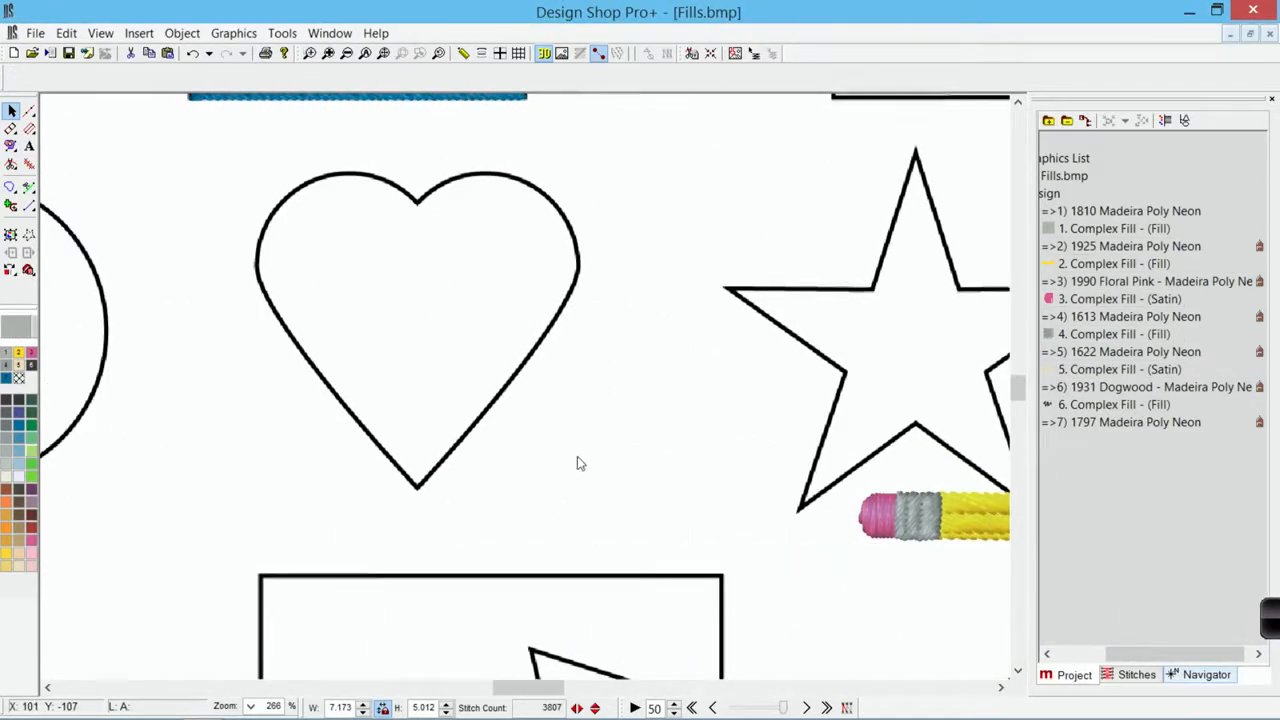
scroll(577, 456, left, 5)
scroll(577, 456, up, 1)
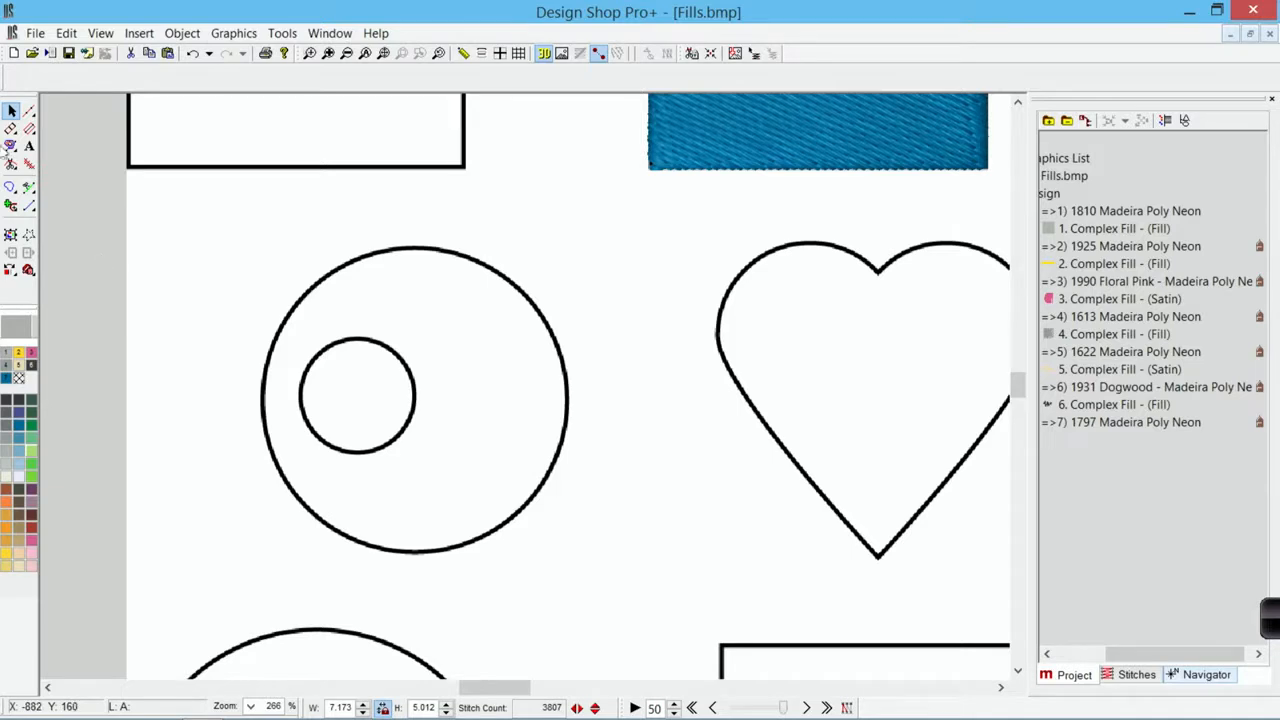
click(11, 145)
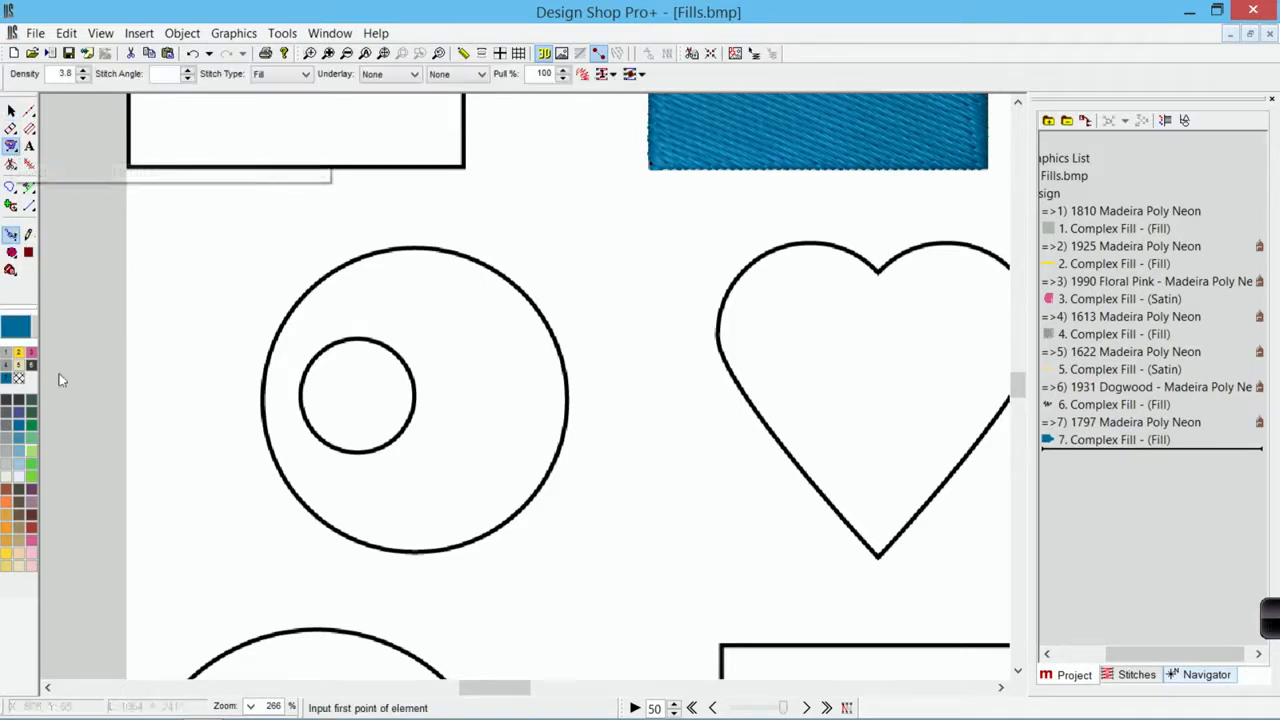
click(32, 492)
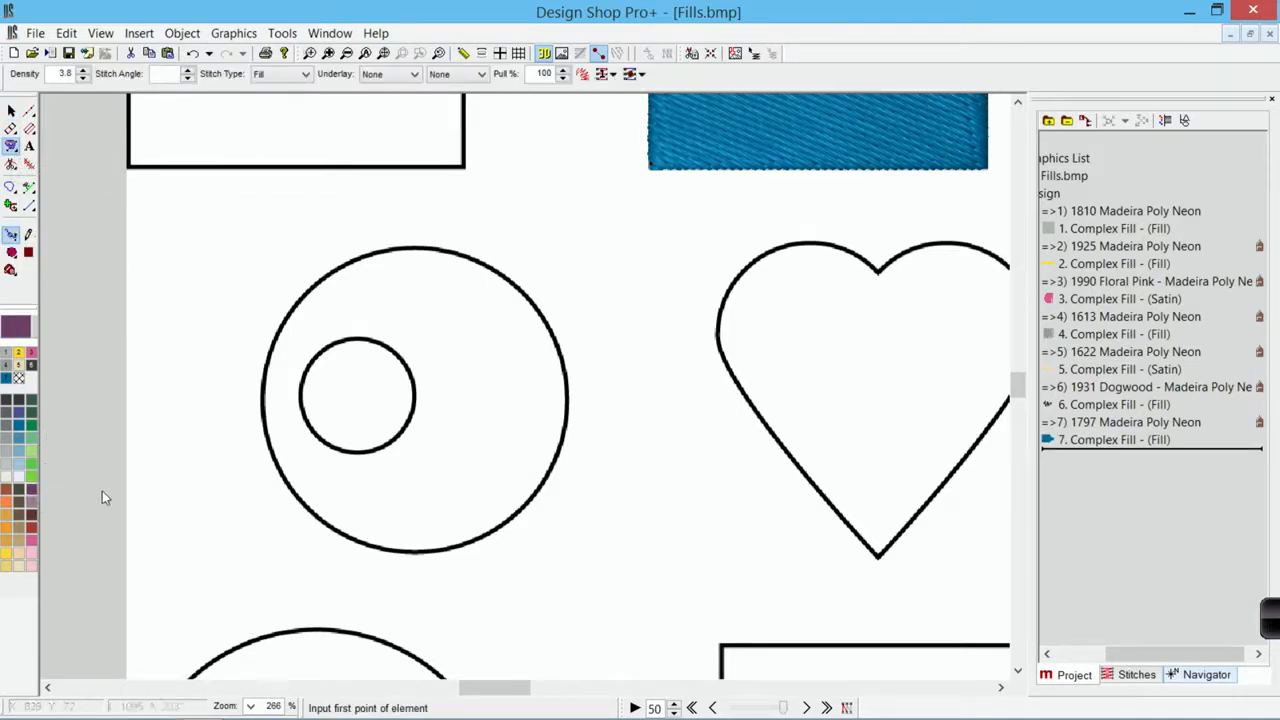
click(280, 471)
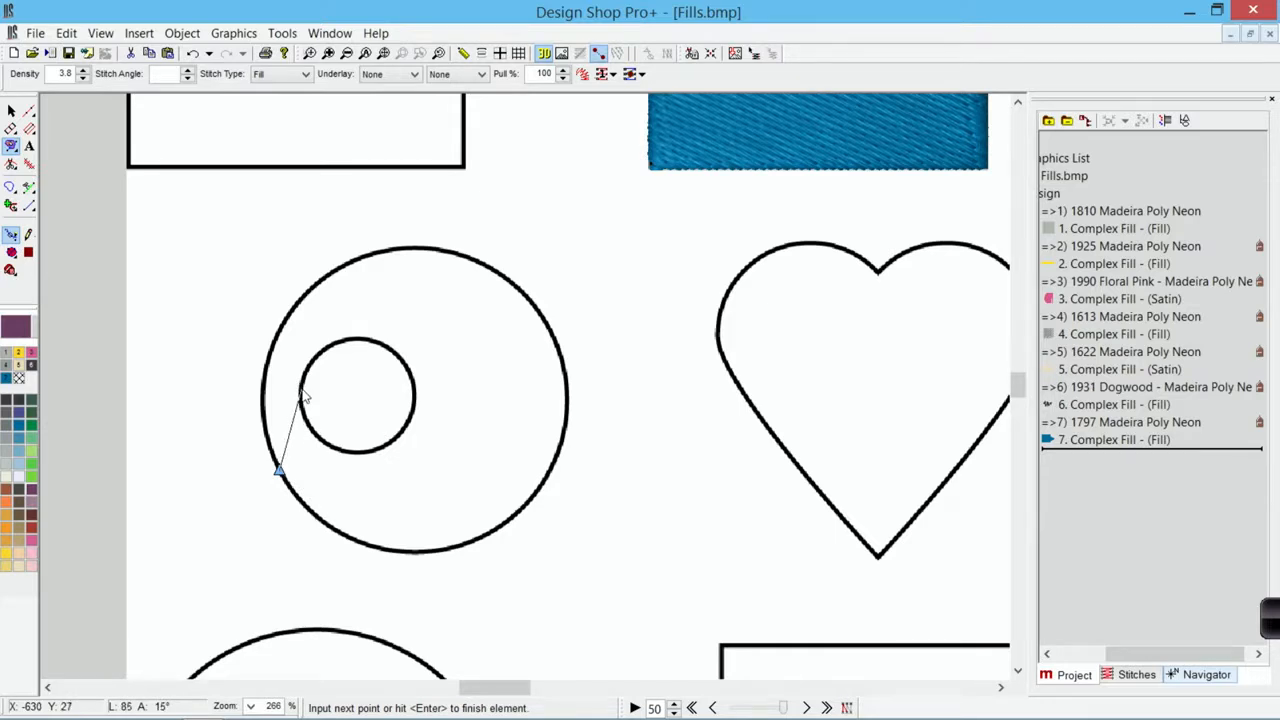
click(303, 298)
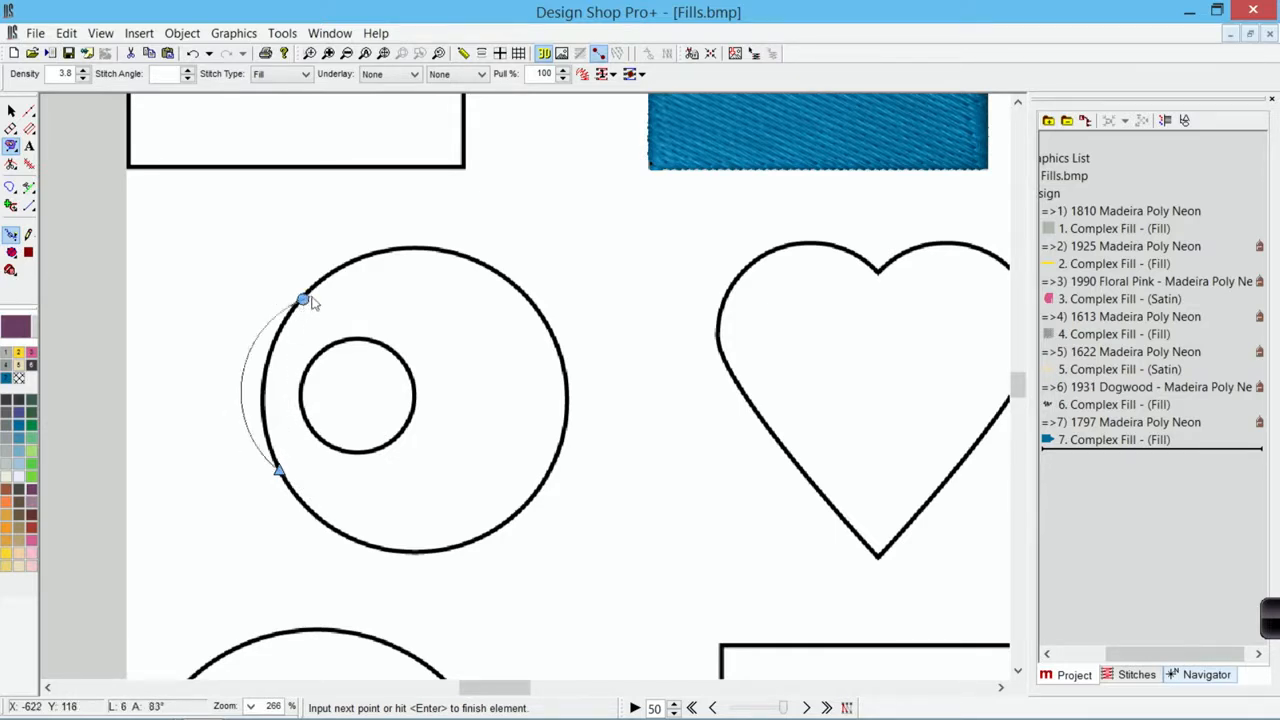
click(467, 259)
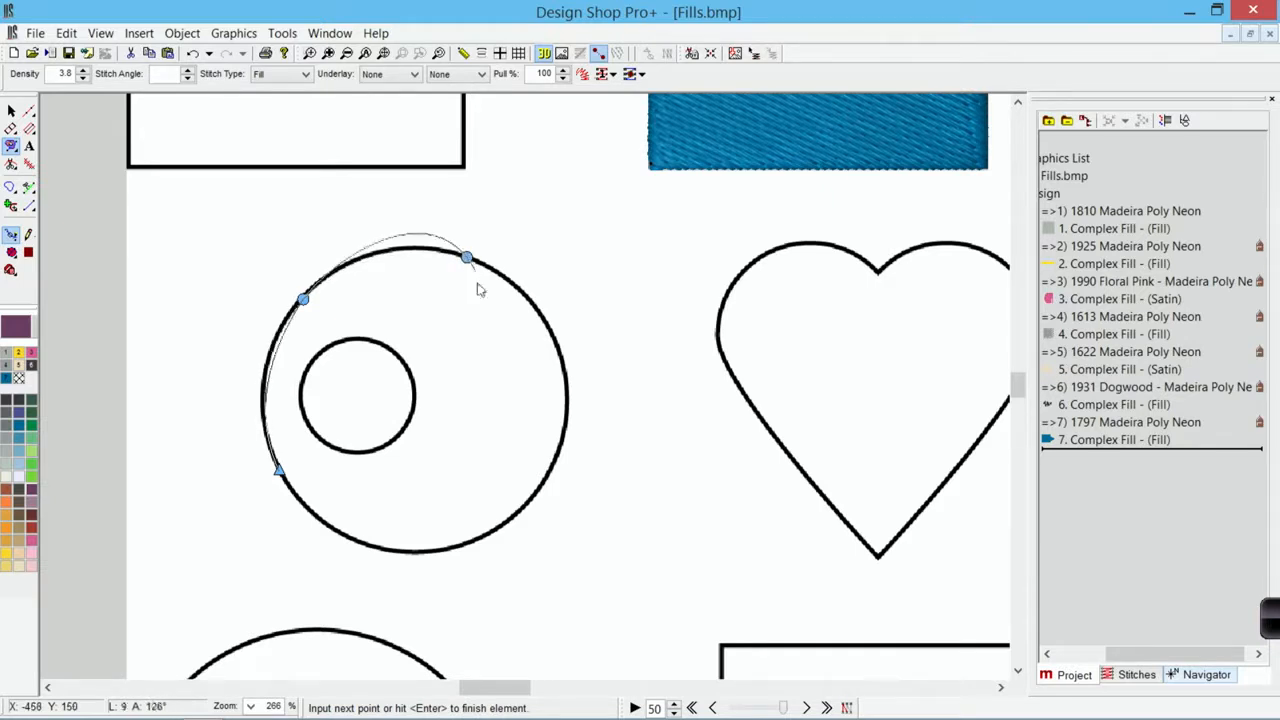
click(566, 398)
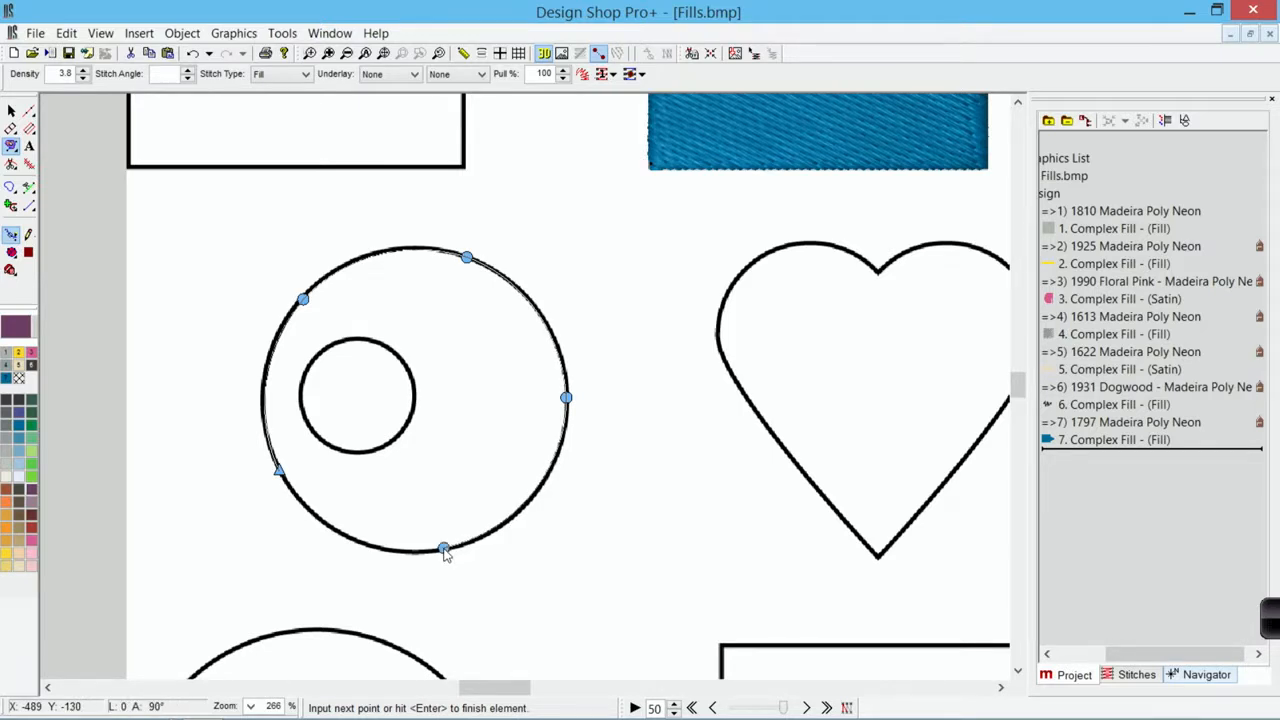
key(Return)
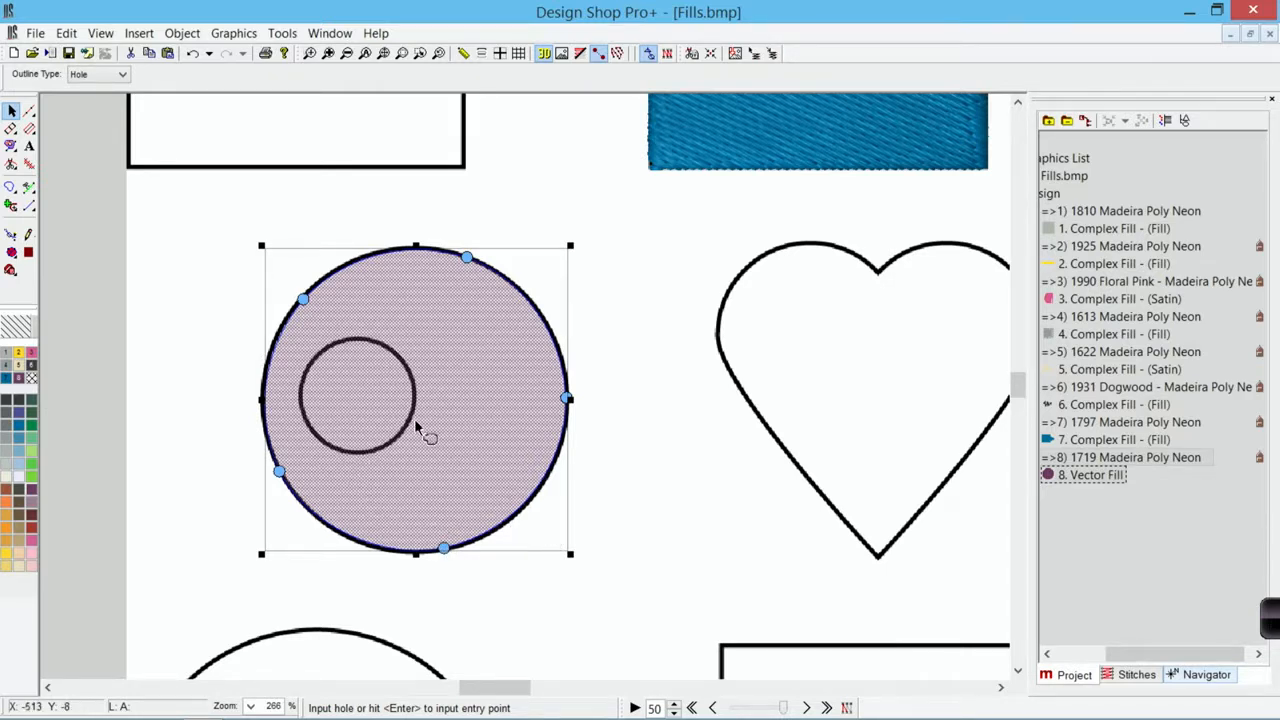
Step: Outline the small inner circle with five curve points as a hole in the purple circle fill
click(304, 411)
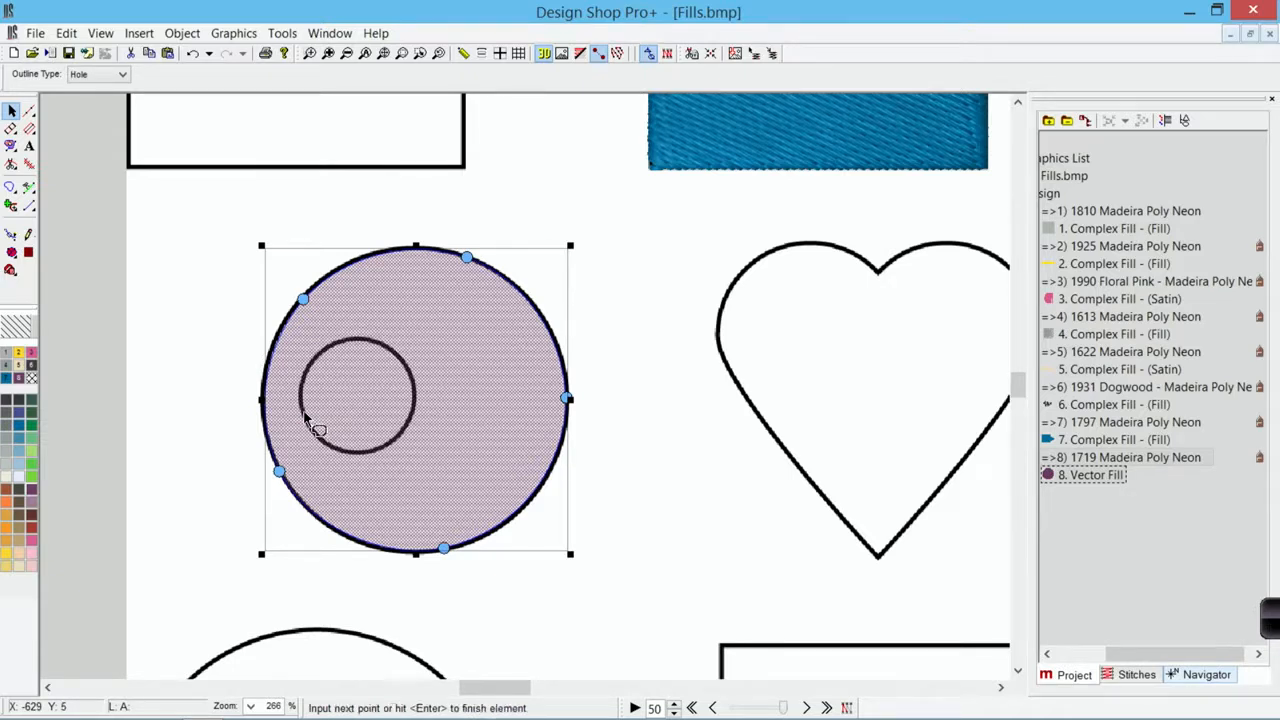
click(328, 347)
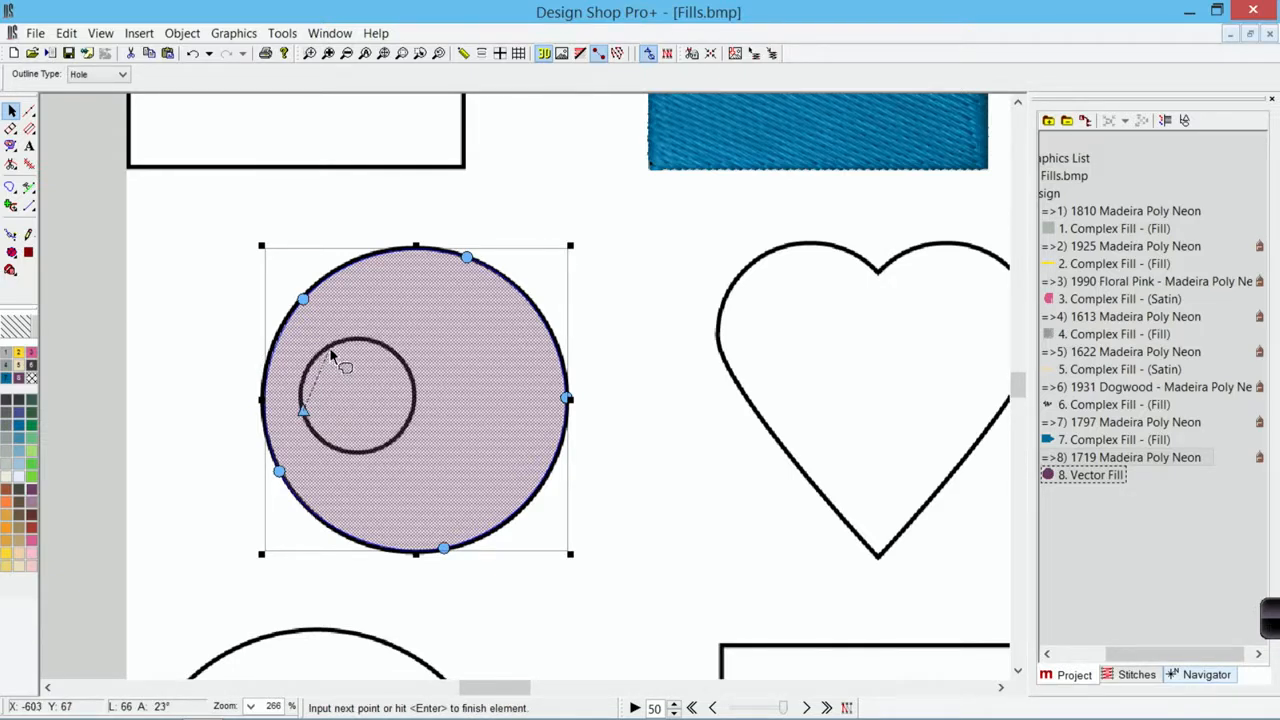
click(389, 347)
click(410, 416)
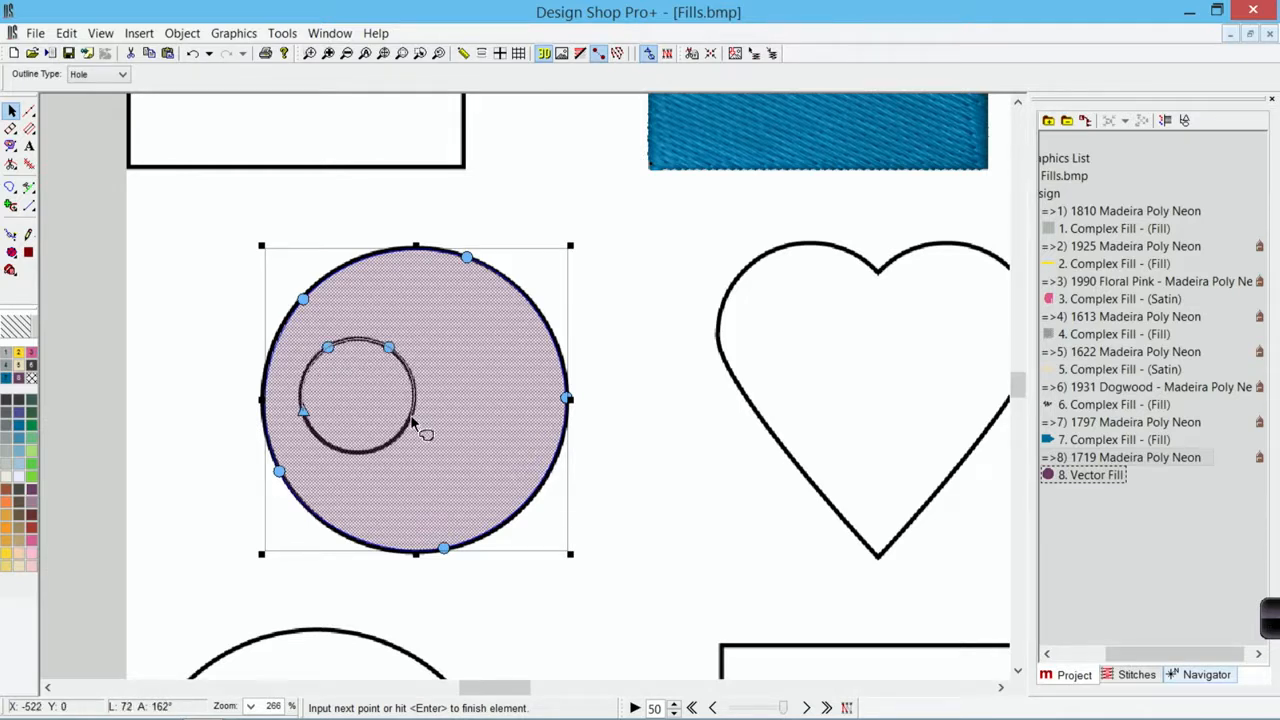
click(357, 456)
key(Return)
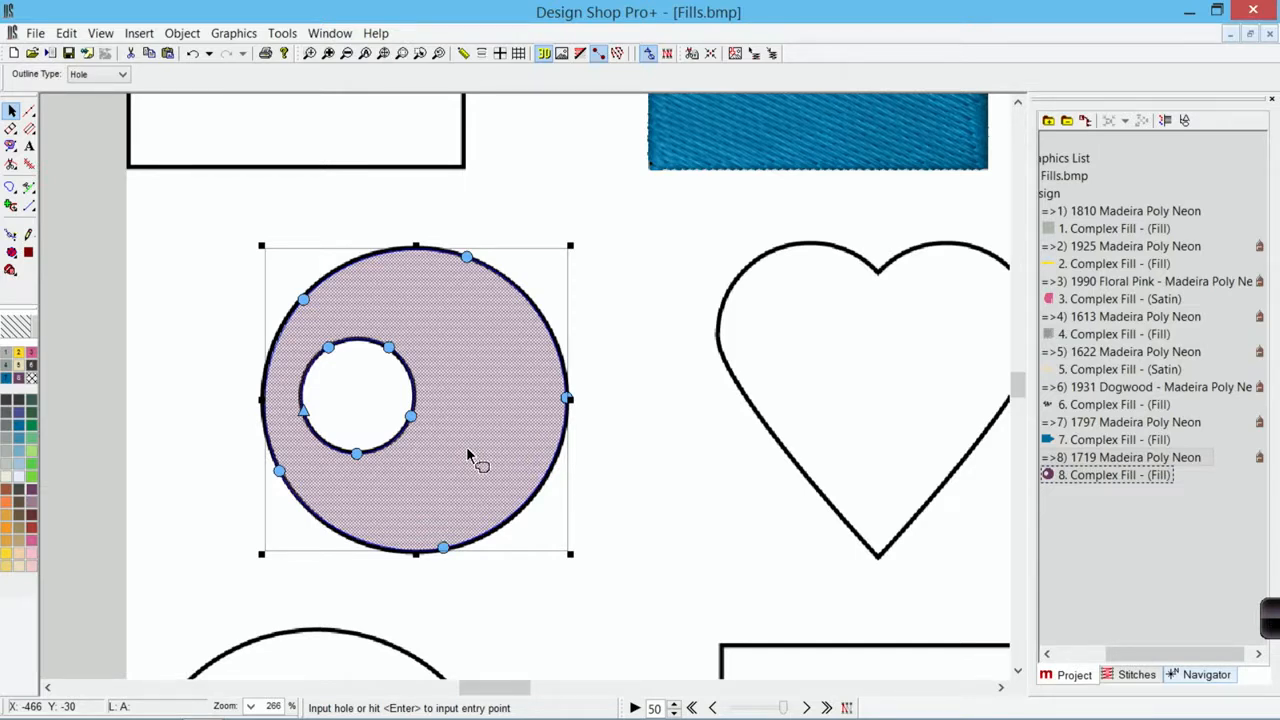
Step: Finish the ring fill with entry point below-left, exit point above-right and a direction line sloping down rightward at about 112°, and deselect it
key(Return)
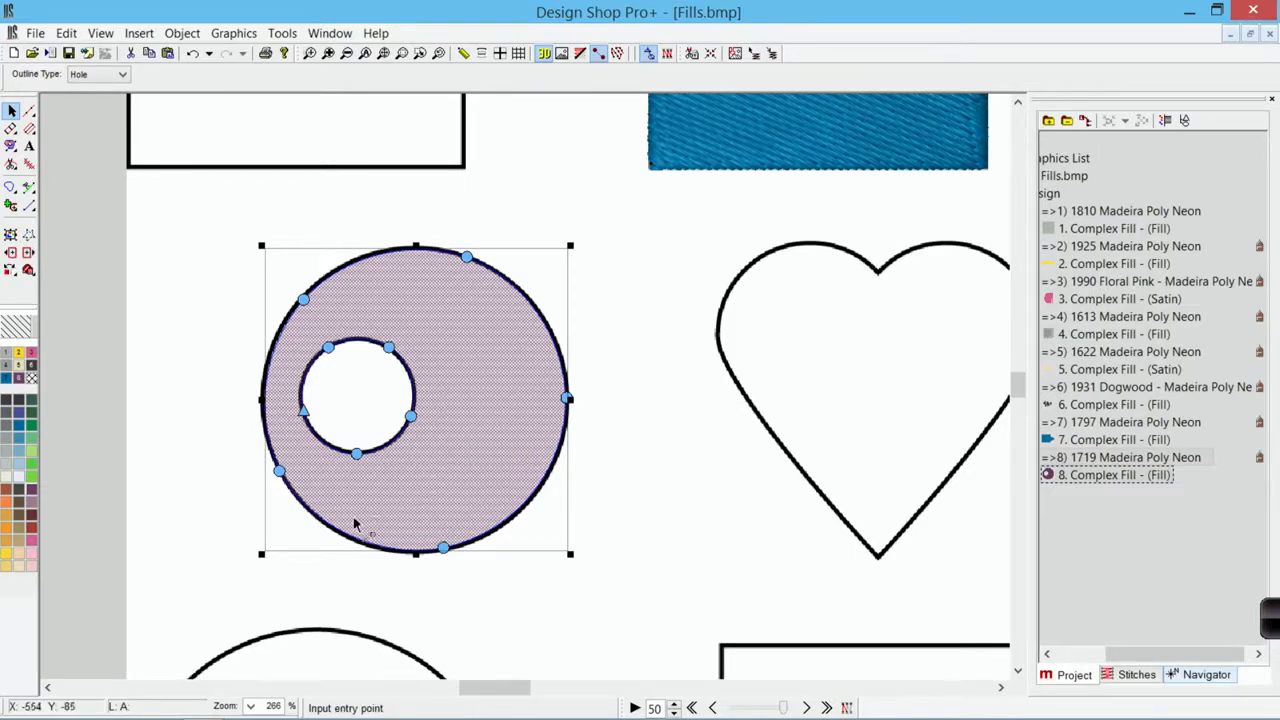
click(306, 575)
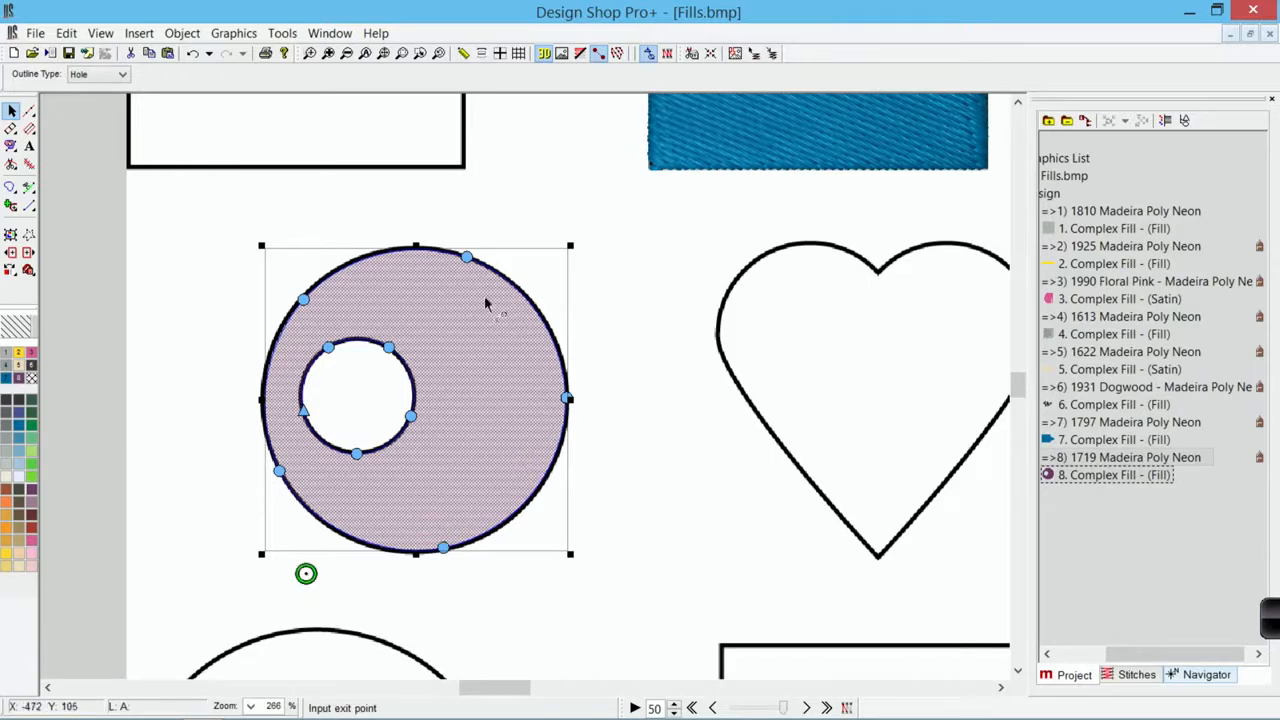
click(520, 203)
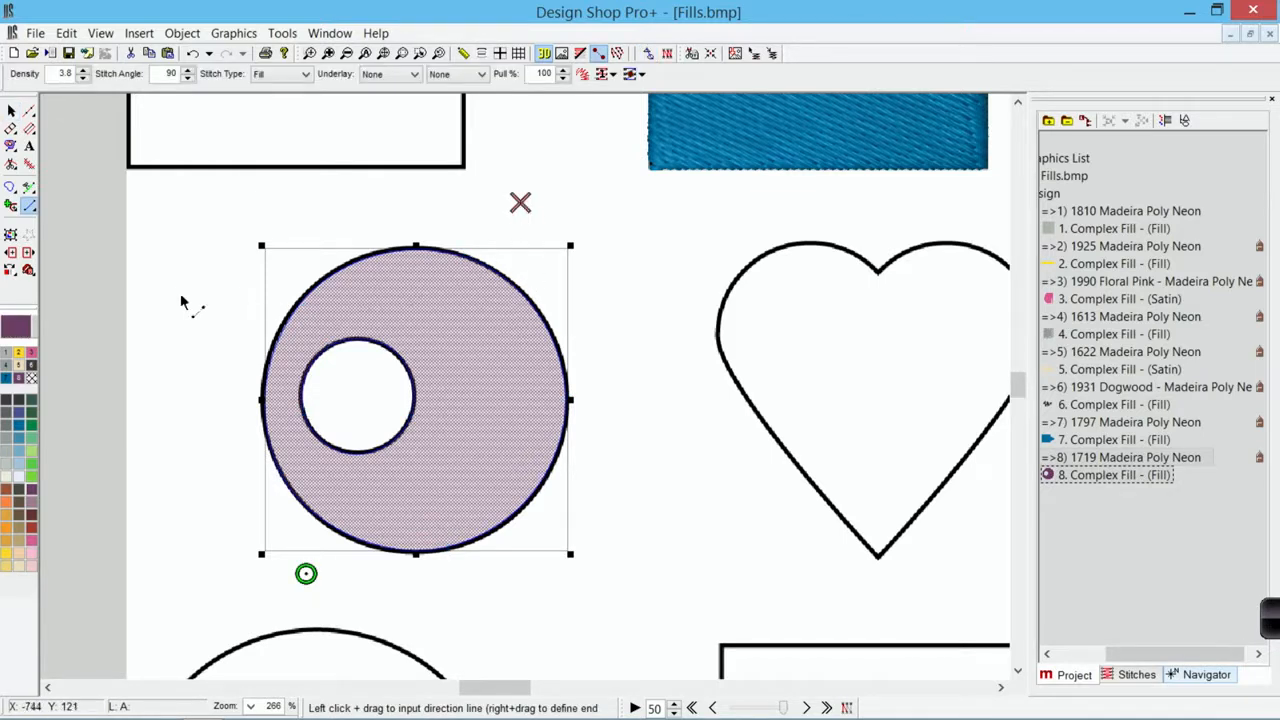
drag(131, 269, 622, 470)
key(Escape)
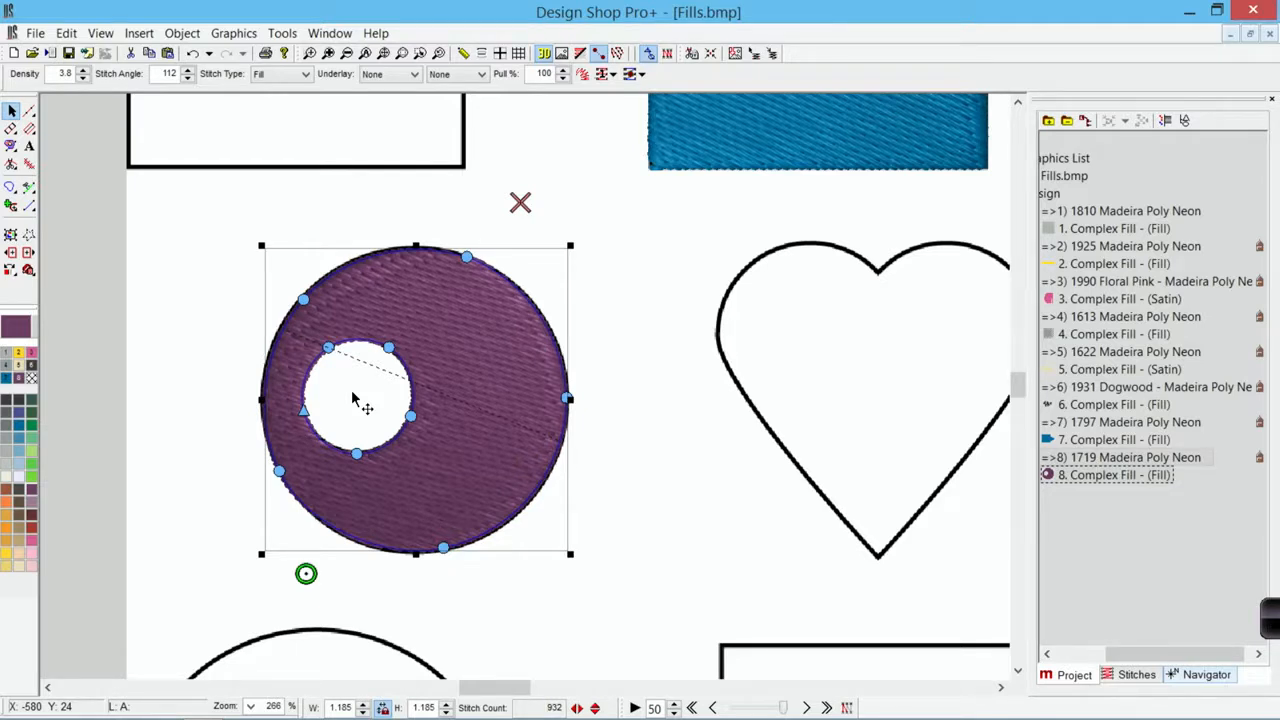
click(490, 371)
key(Delete)
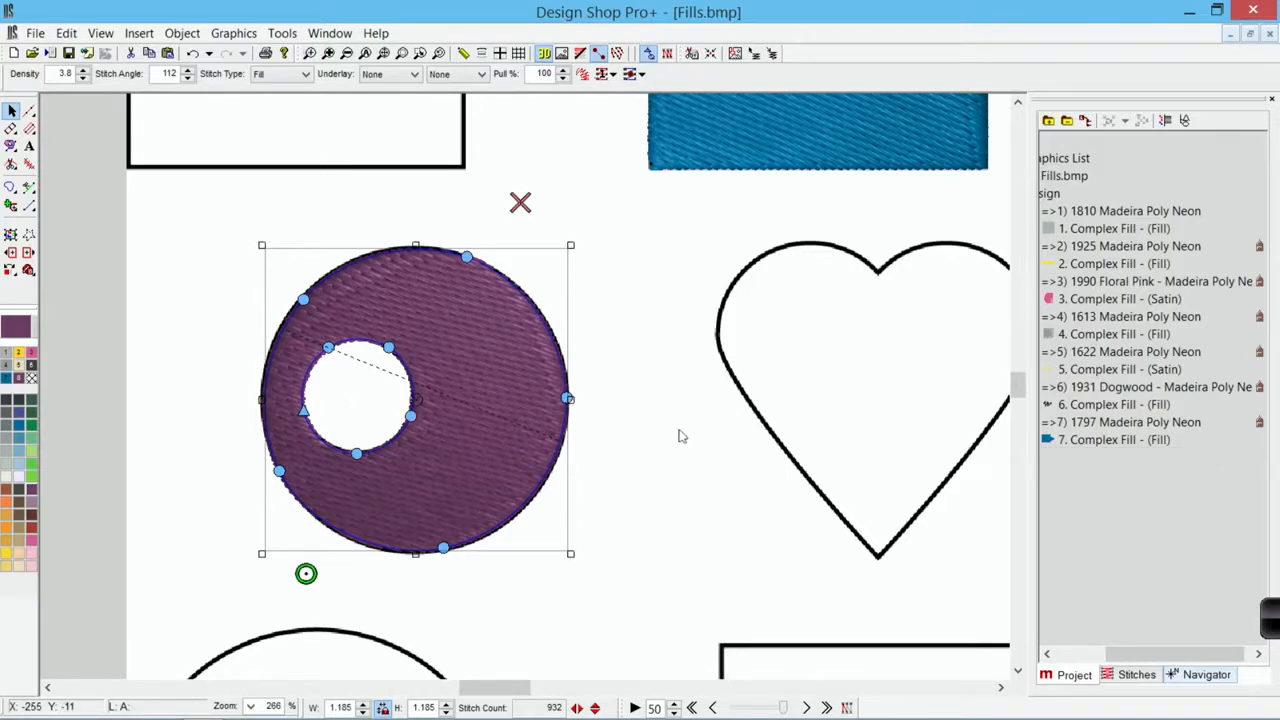
click(679, 436)
scroll(682, 436, down, 3)
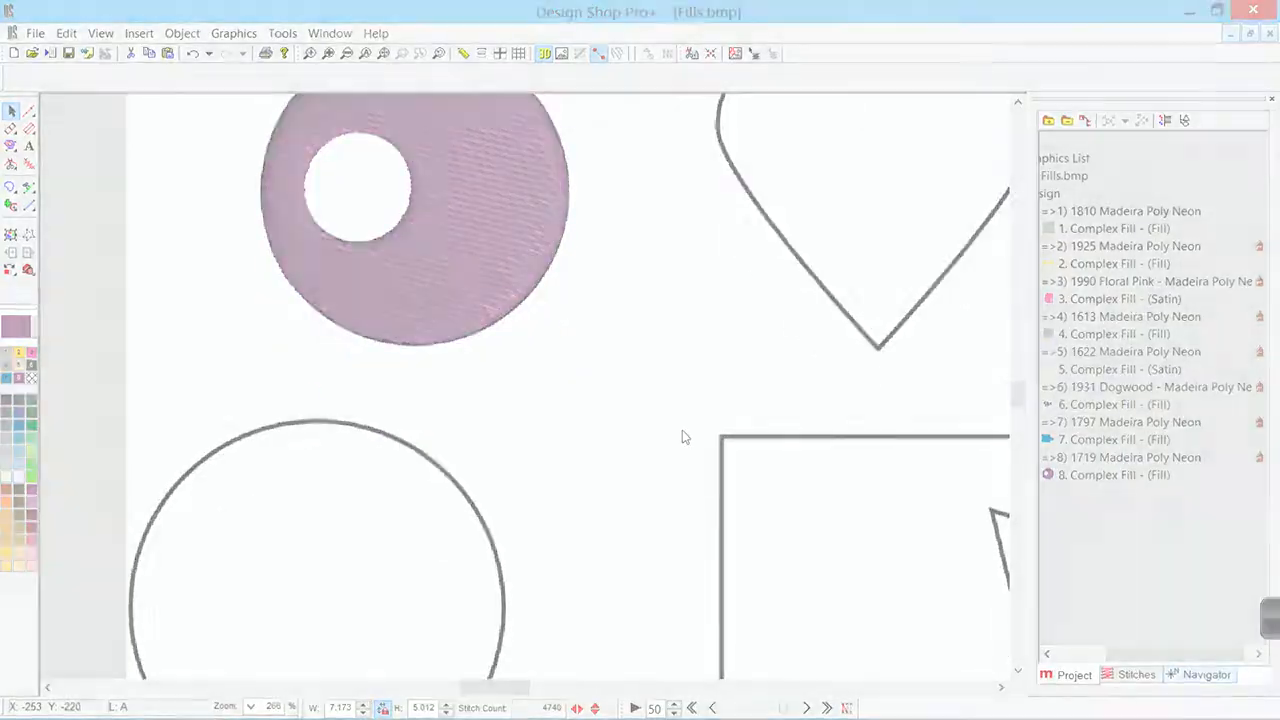